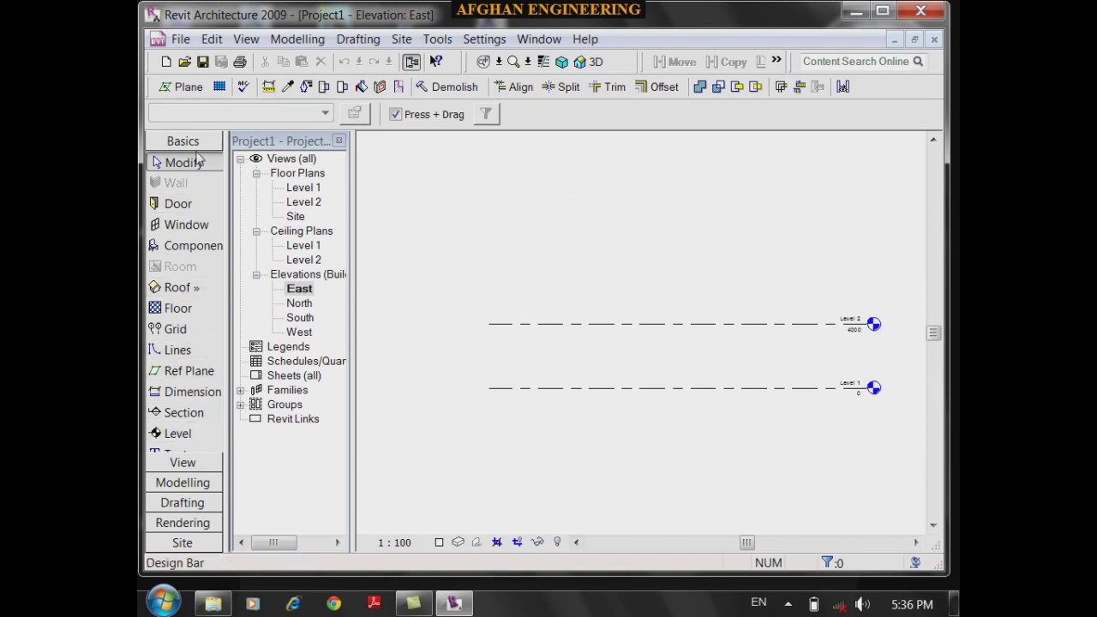
click(176, 434)
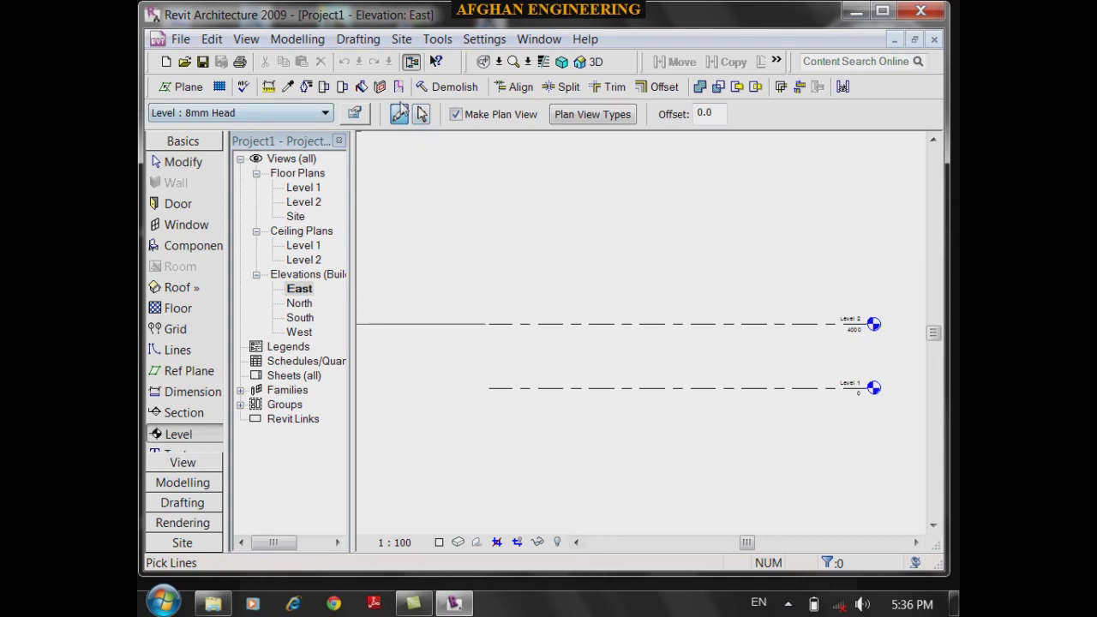
click(496, 270)
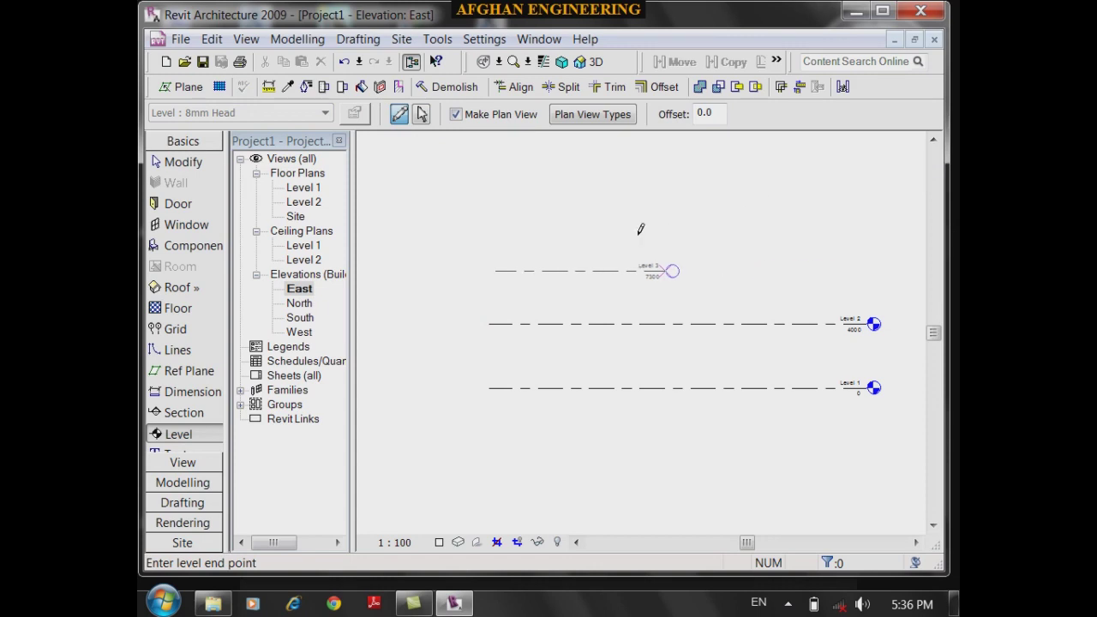
key(Escape)
- Add three levels above Level 2, each picked from the level line below it with a 3000 offset
click(422, 115)
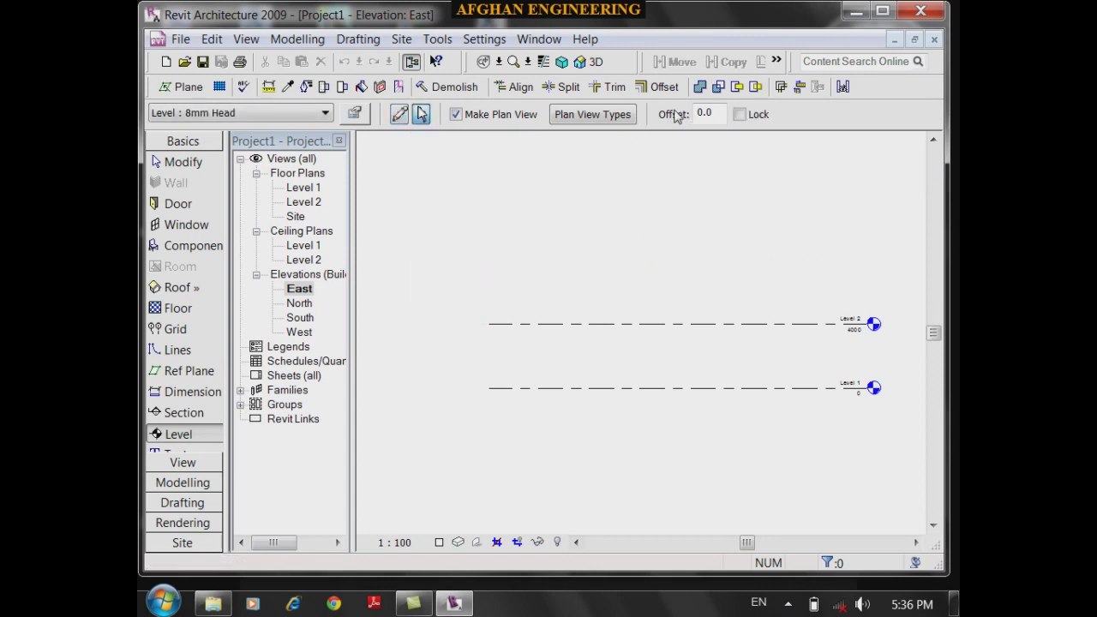
click(422, 116)
click(422, 116)
click(712, 111)
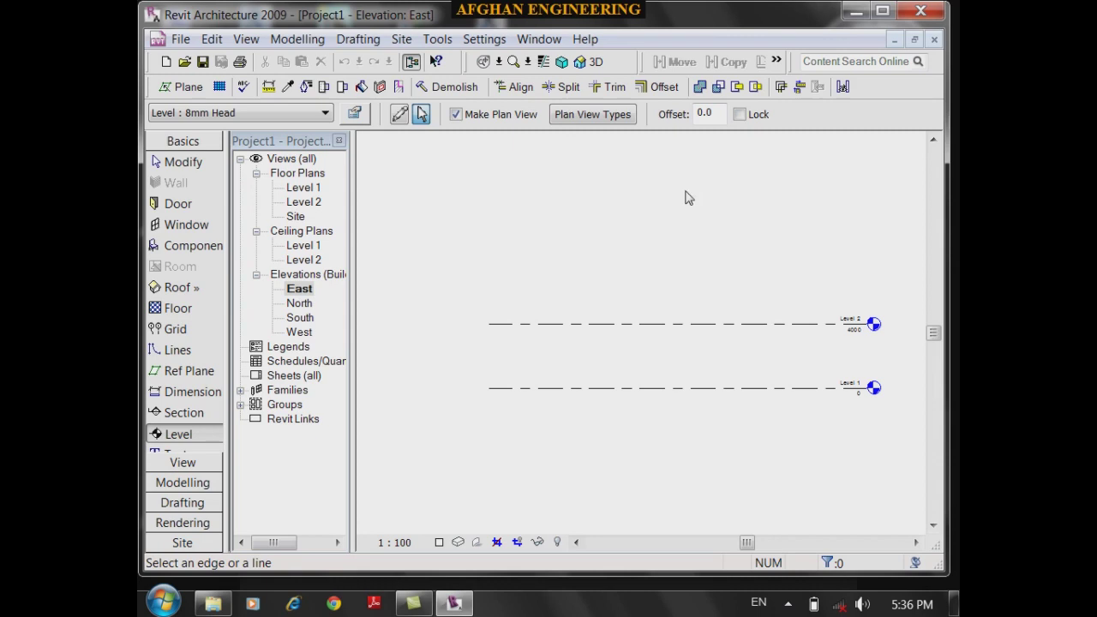
click(714, 113)
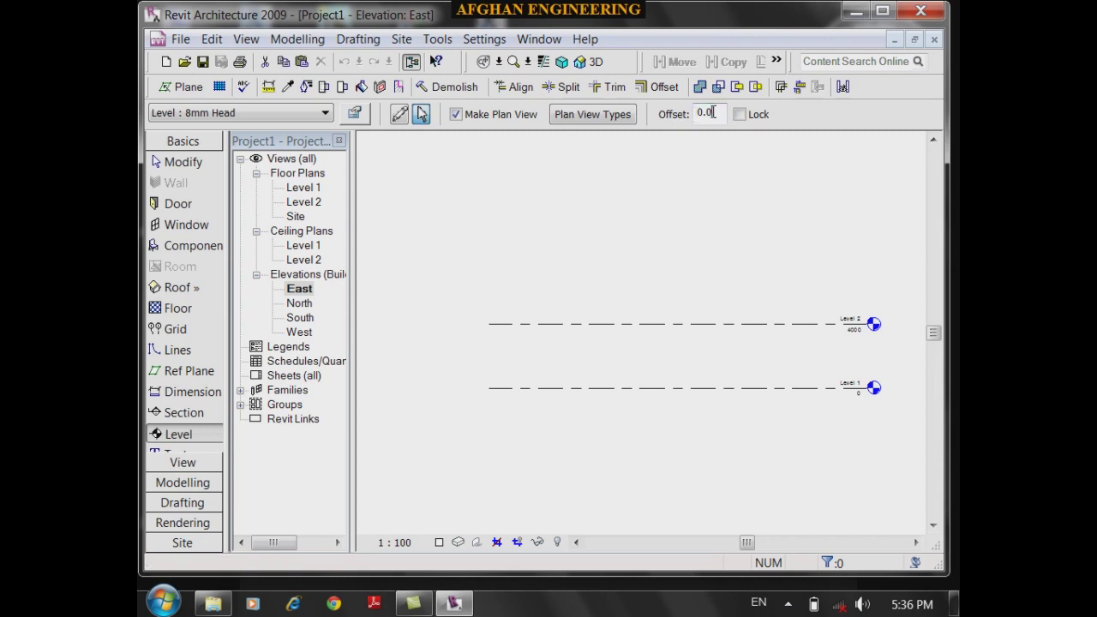
double_click(713, 112)
text(3000)
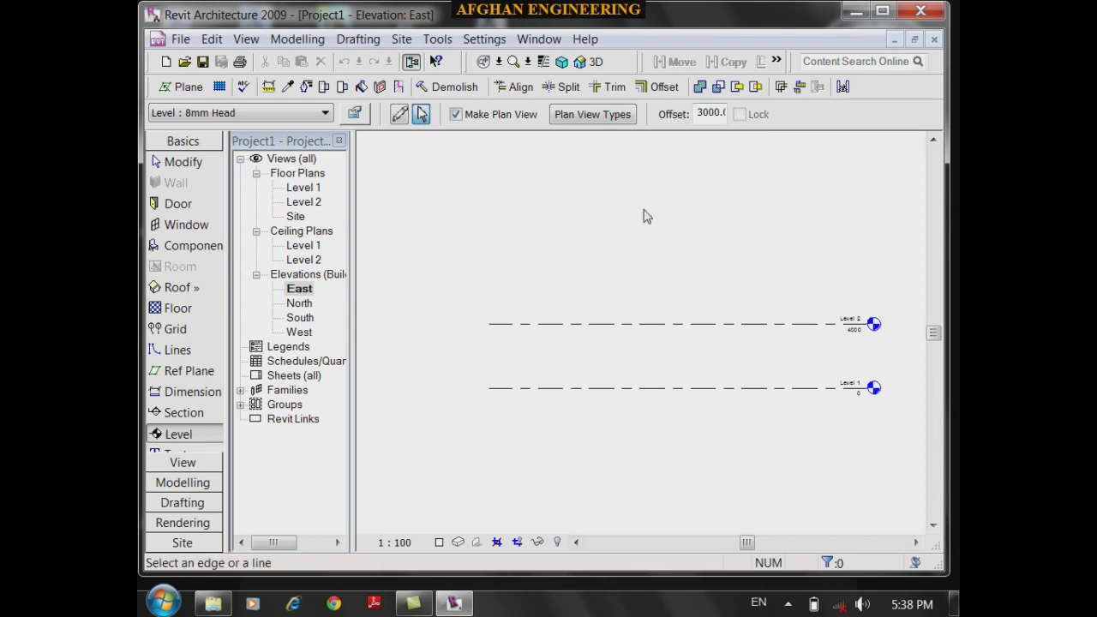
click(684, 325)
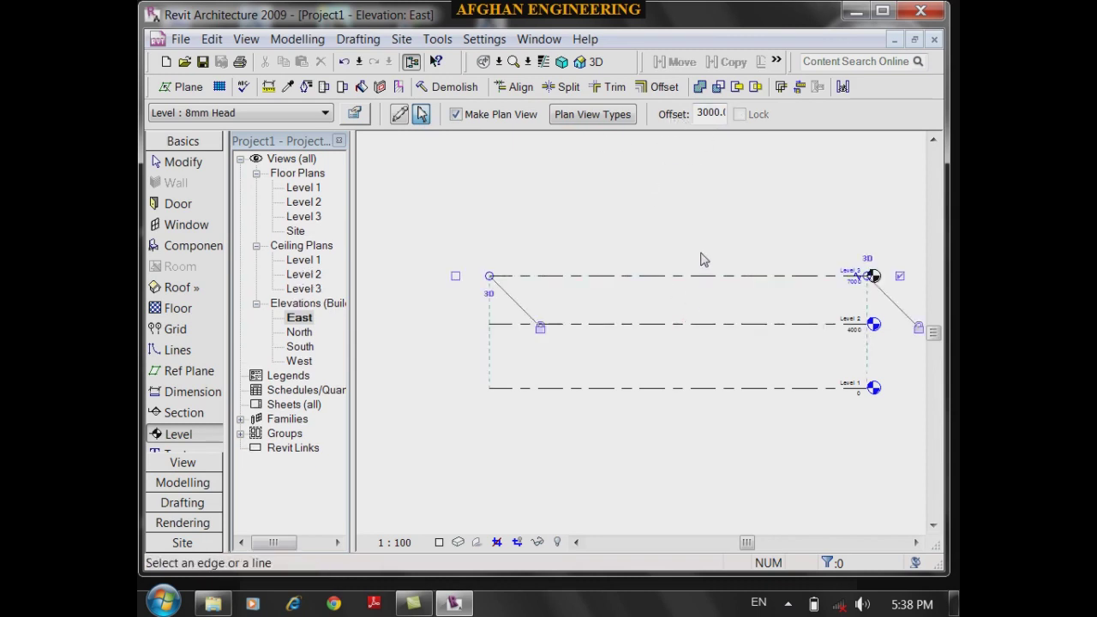
click(703, 278)
click(700, 230)
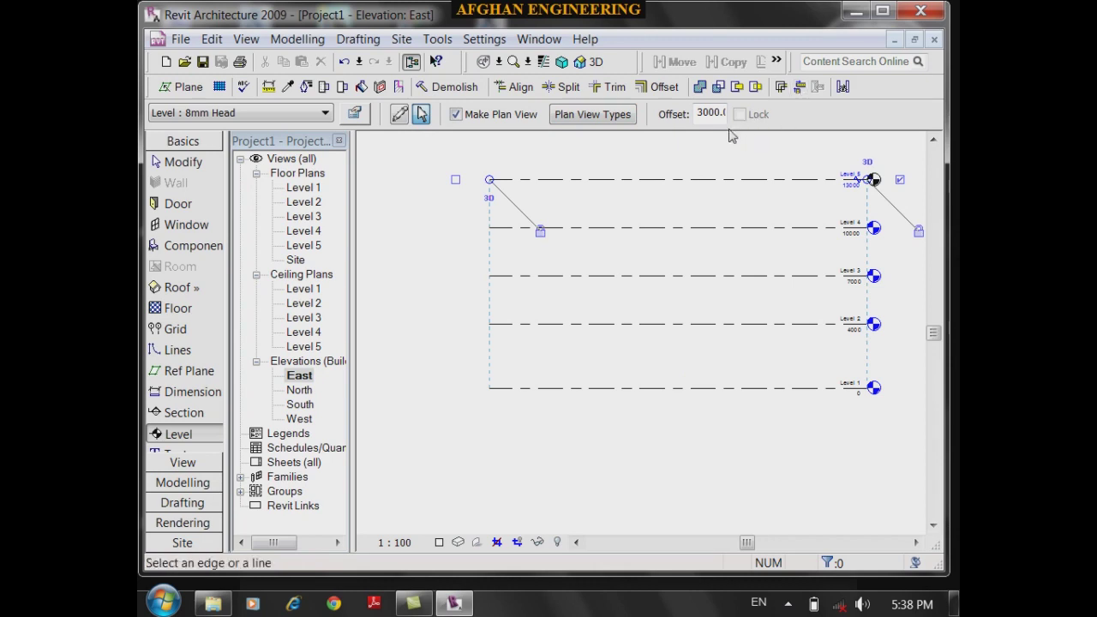
click(656, 89)
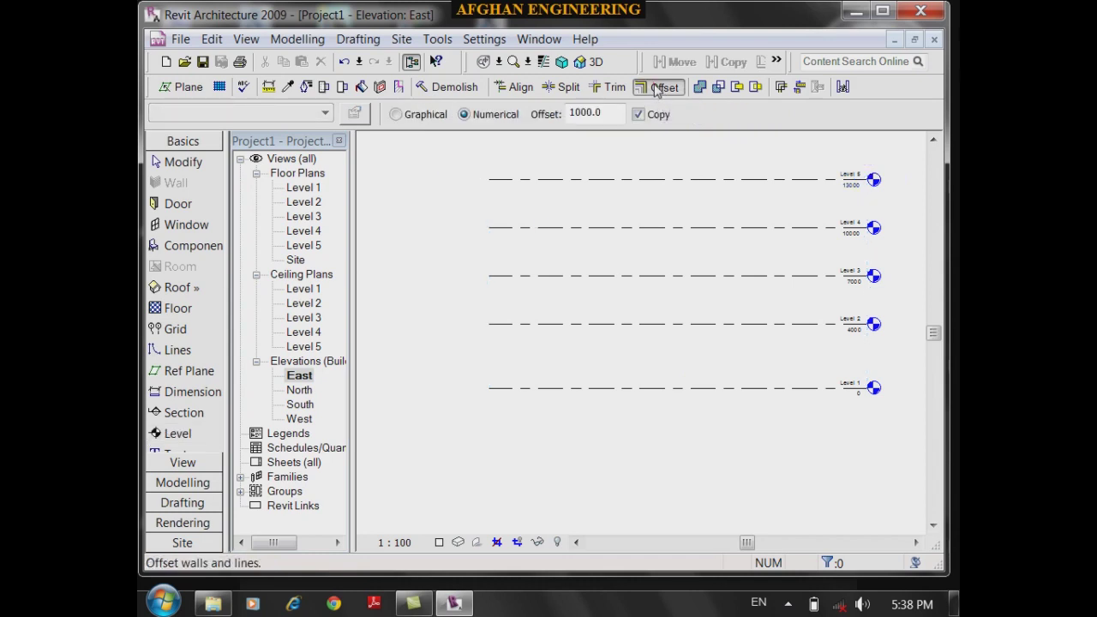
click(159, 435)
click(421, 115)
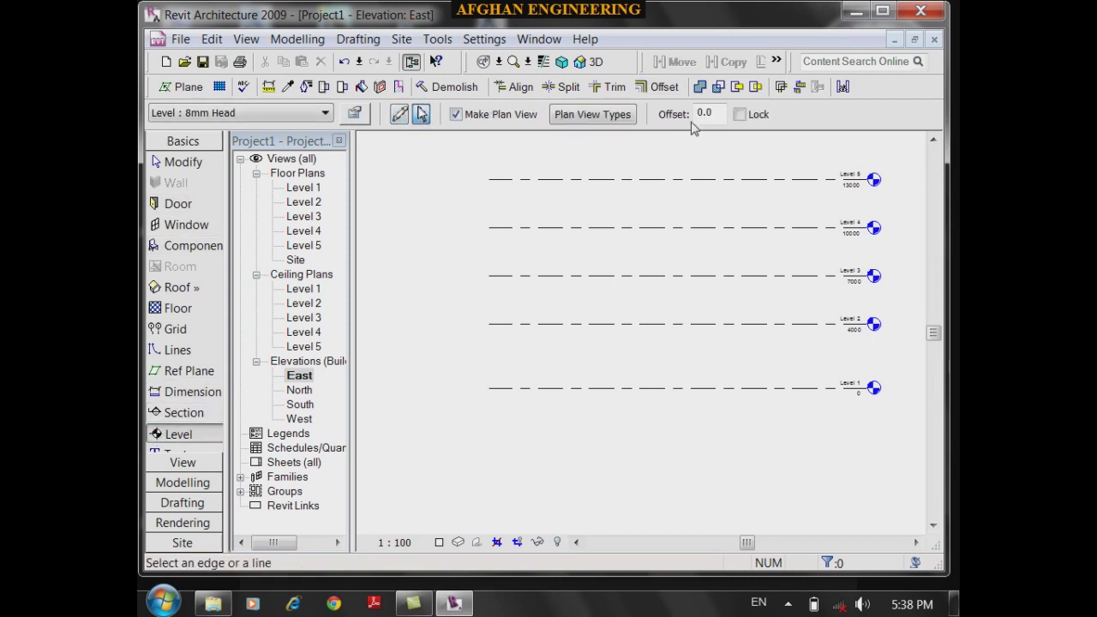
key(Escape)
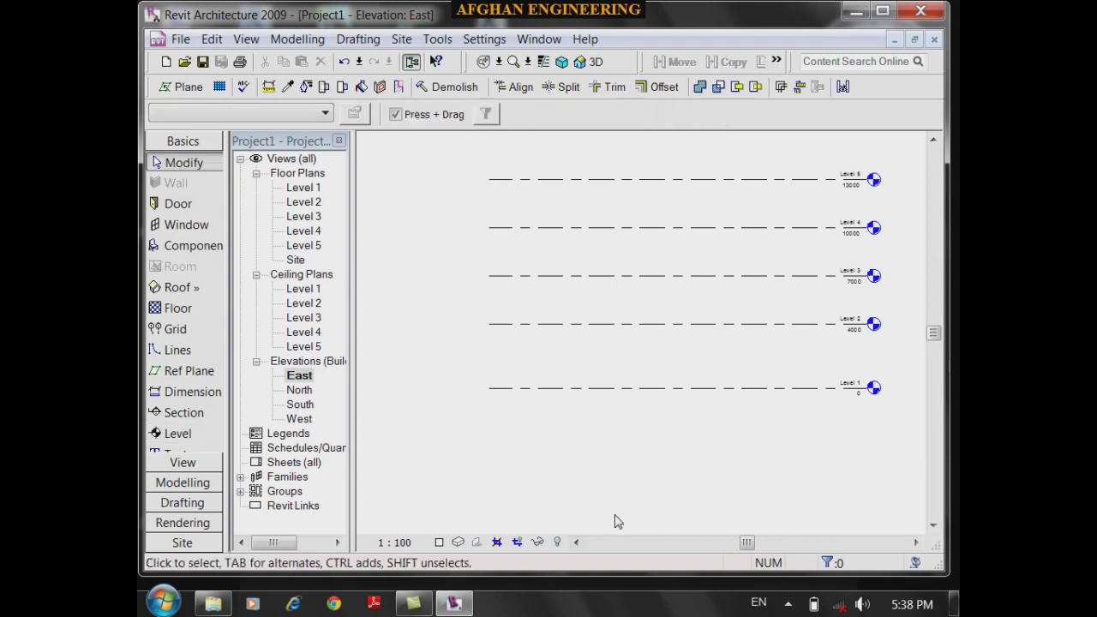
- Set the elevation of Level 2 to 3000
scroll(615, 520, down, 2)
scroll(804, 443, up, 2)
scroll(775, 377, up, 4)
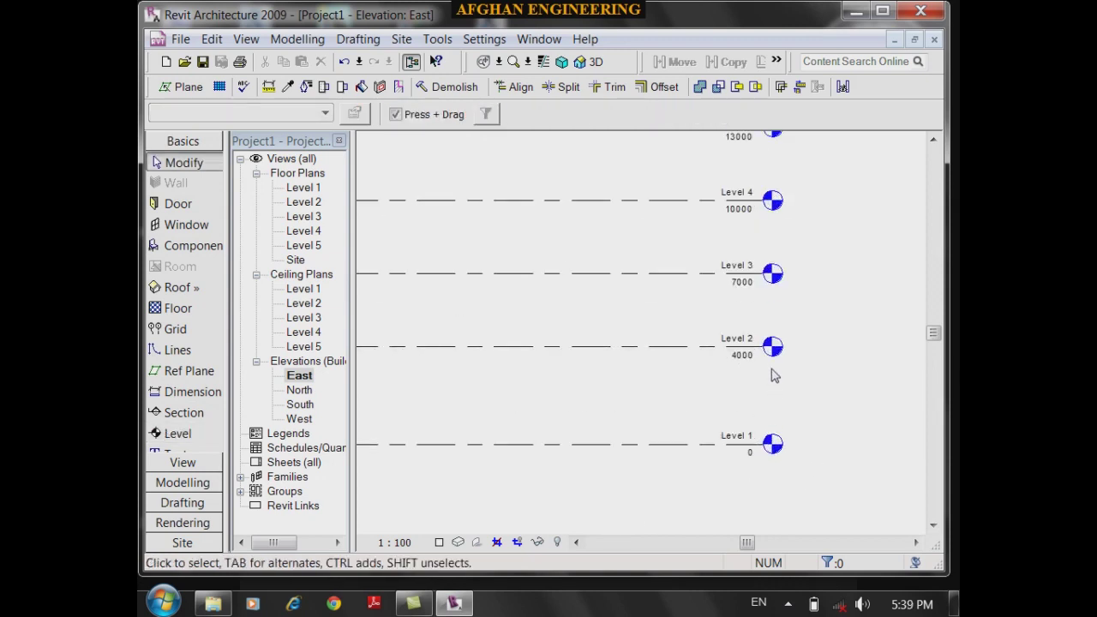
click(724, 356)
click(721, 360)
text(3000)
key(Return)
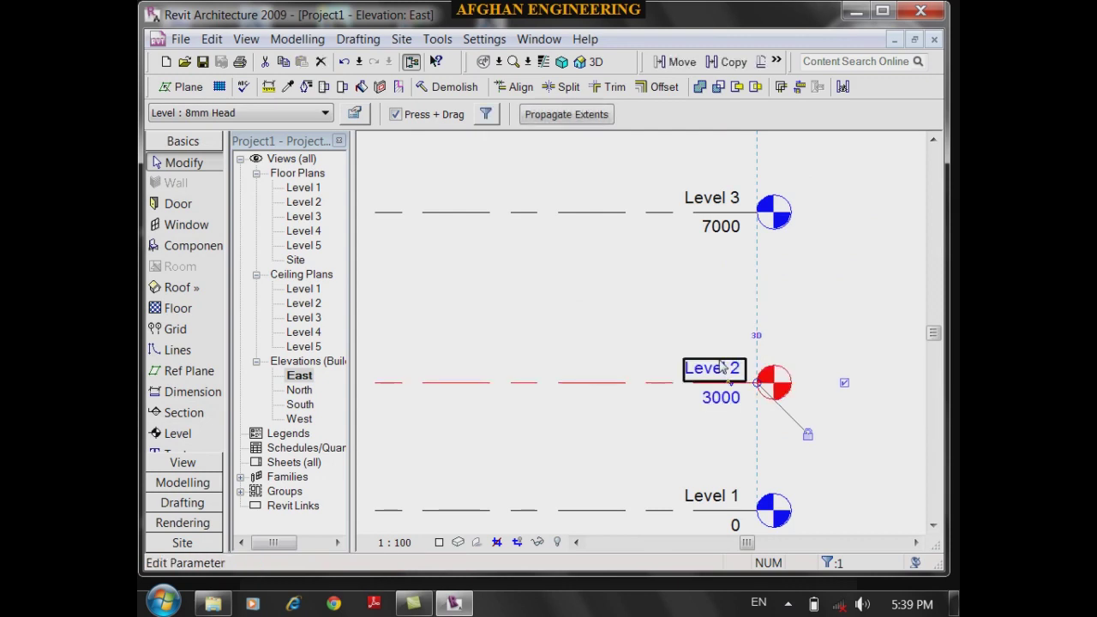
- Set the elevation of Level 3 to 4000
click(617, 313)
click(718, 237)
click(719, 229)
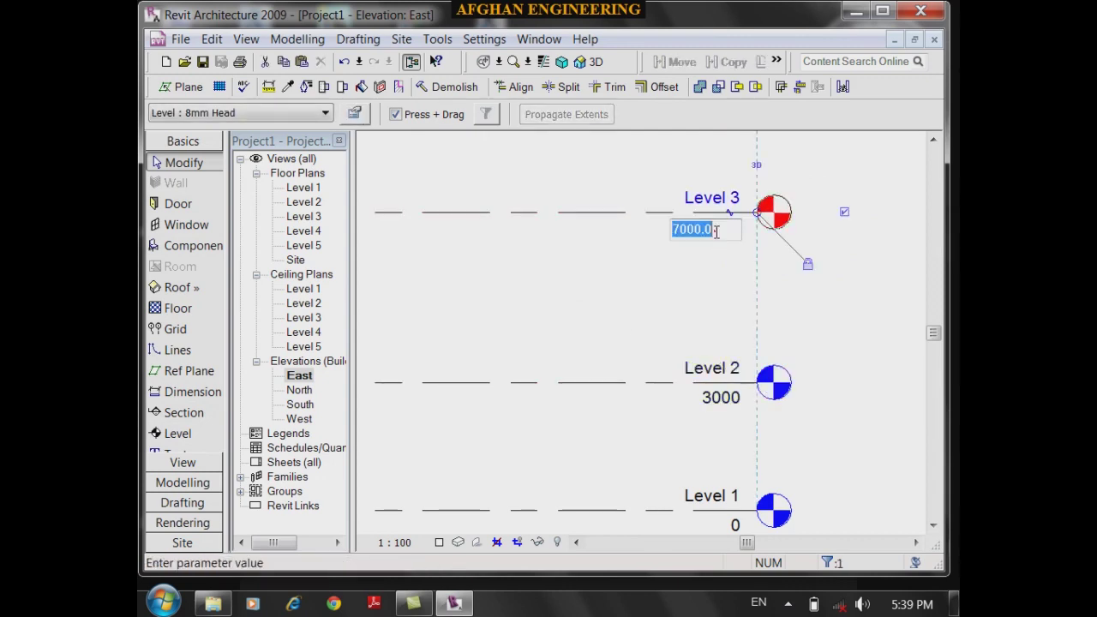
text(4000)
key(Return)
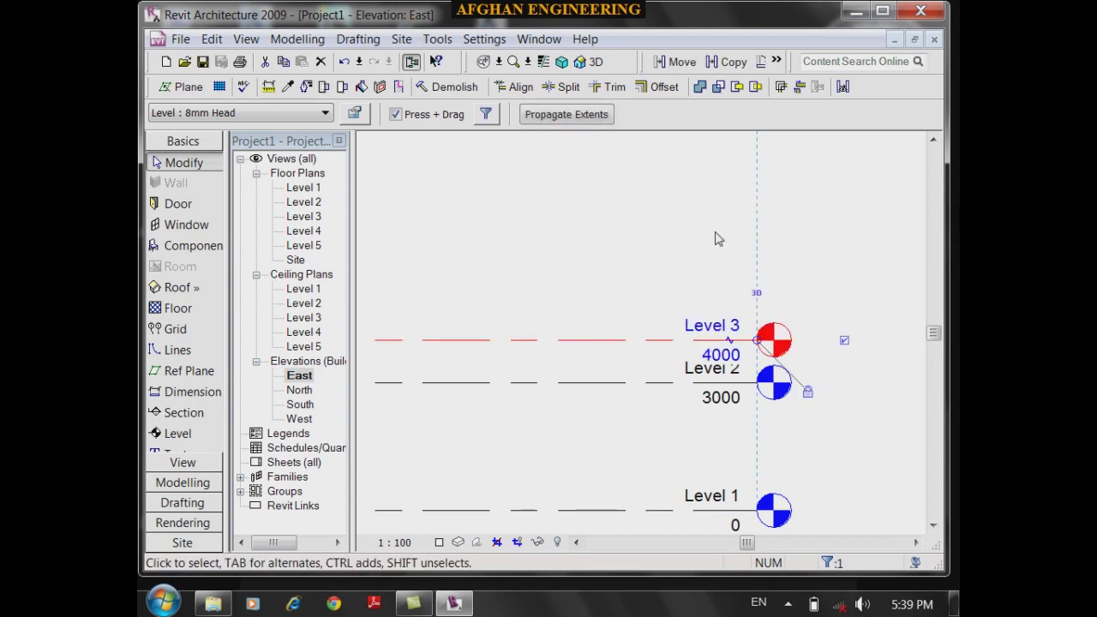
- Set the elevation of Level 3 to 6000
click(731, 356)
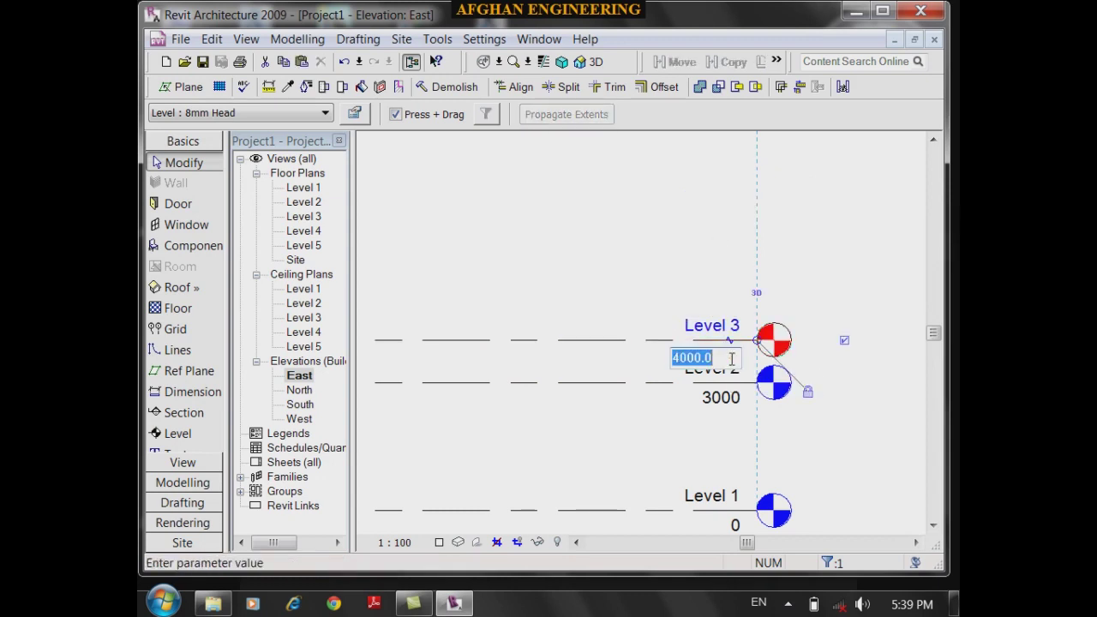
text(6000)
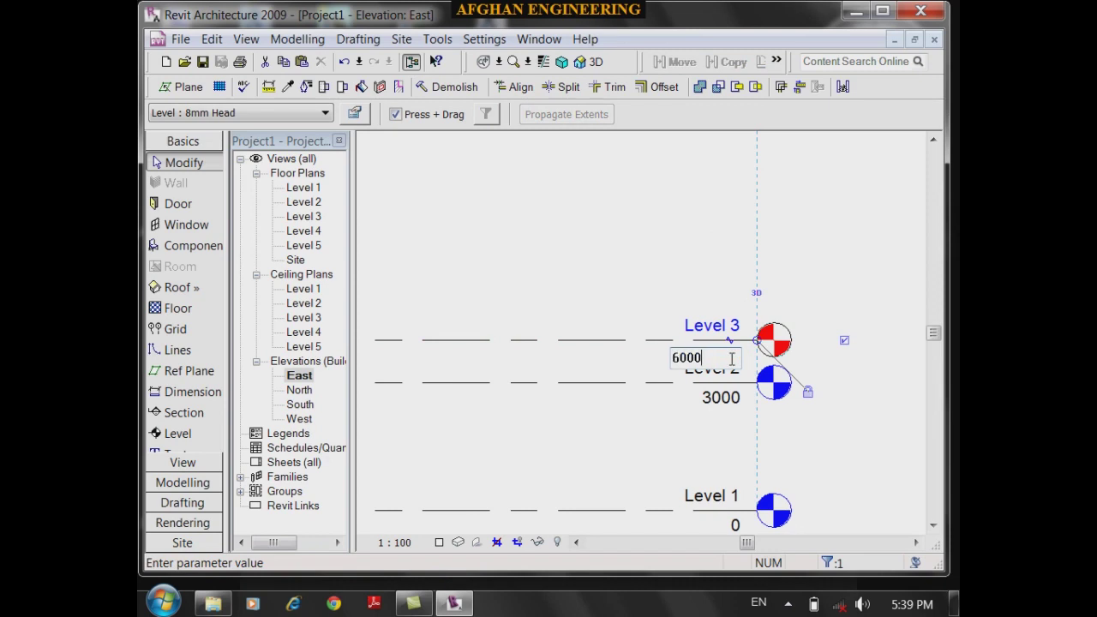
key(Return)
click(614, 294)
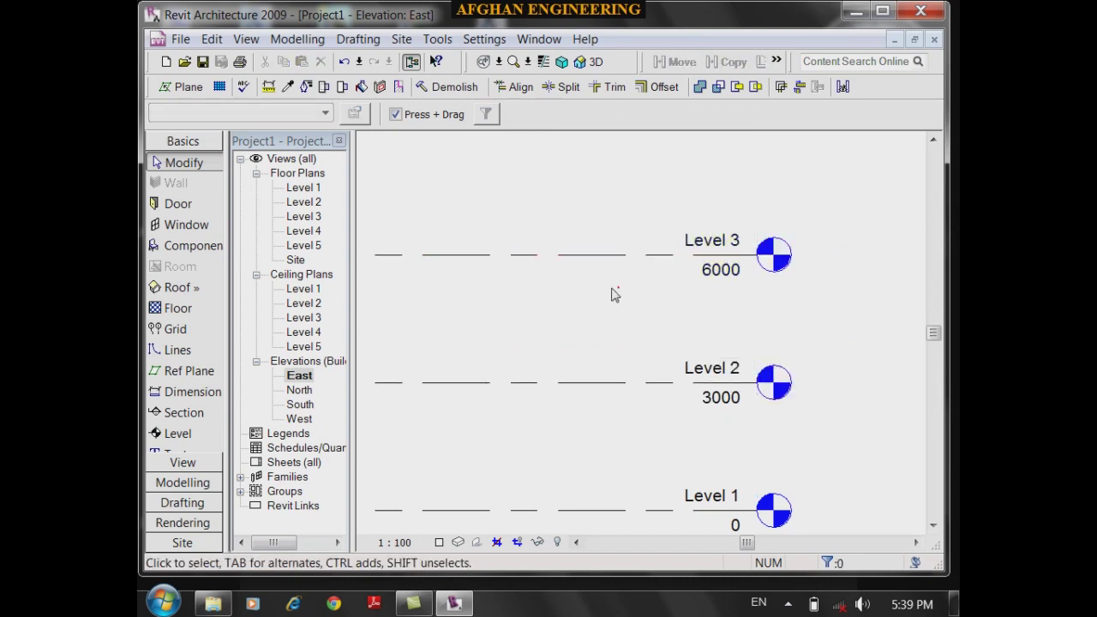
- Delete the two topmost levels, Level 4 and Level 5, together and undo the deletion
scroll(823, 318, down, 5)
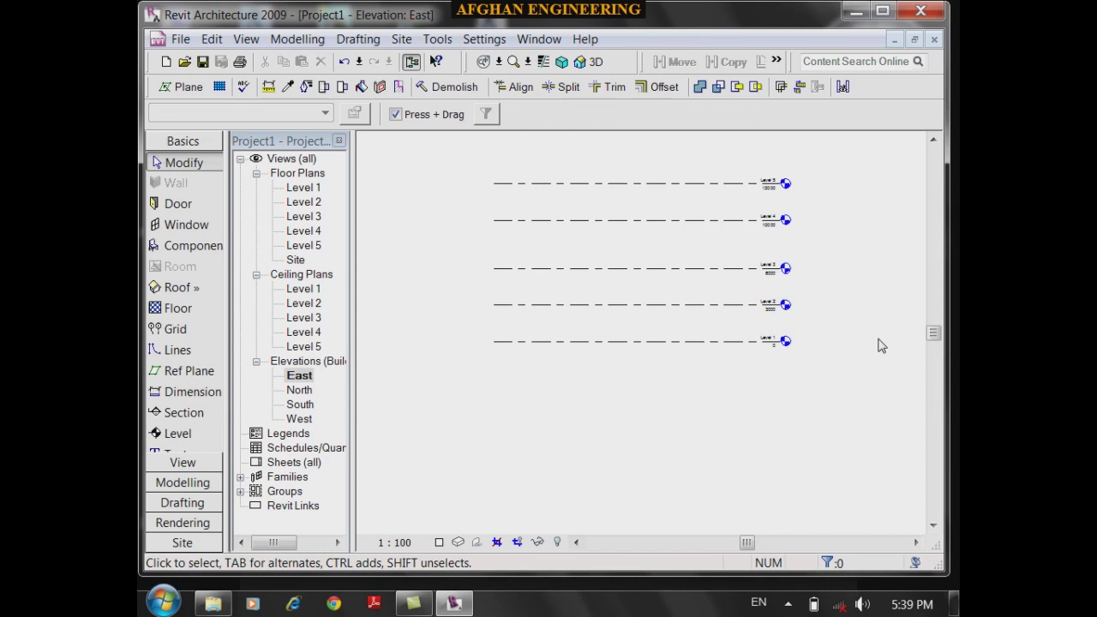
drag(838, 240, 669, 150)
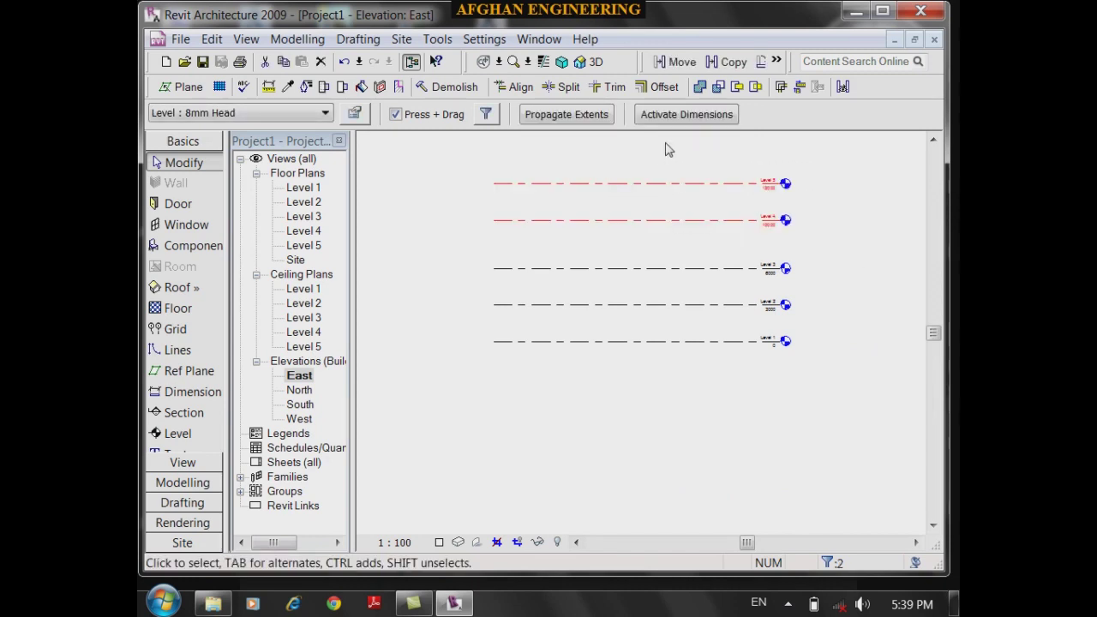
key(Delete)
key(Return)
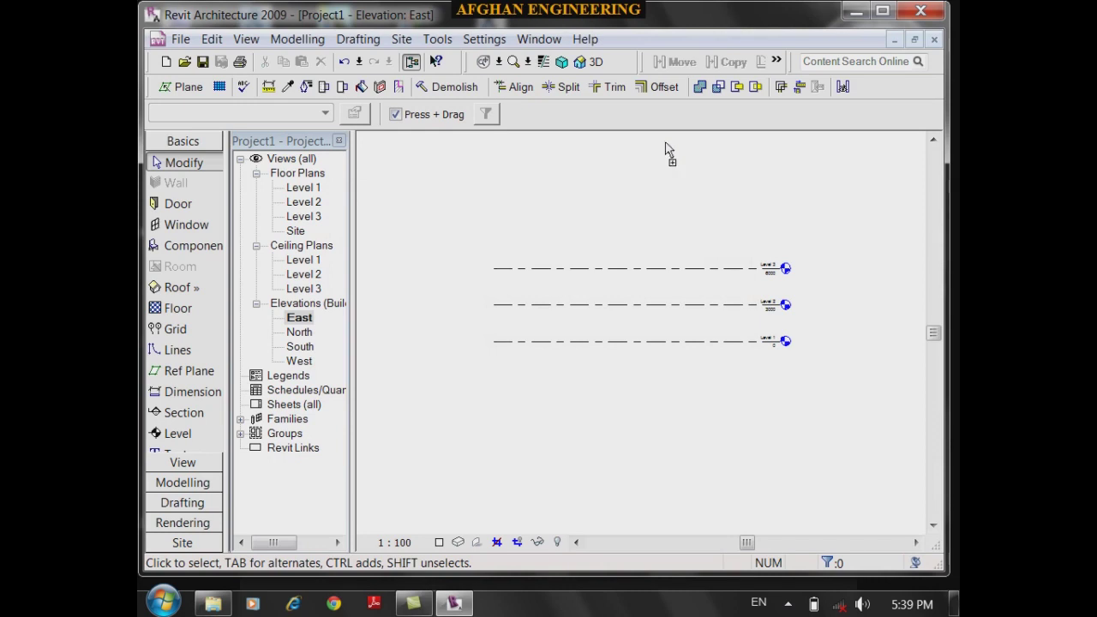
key(ctrl+z)
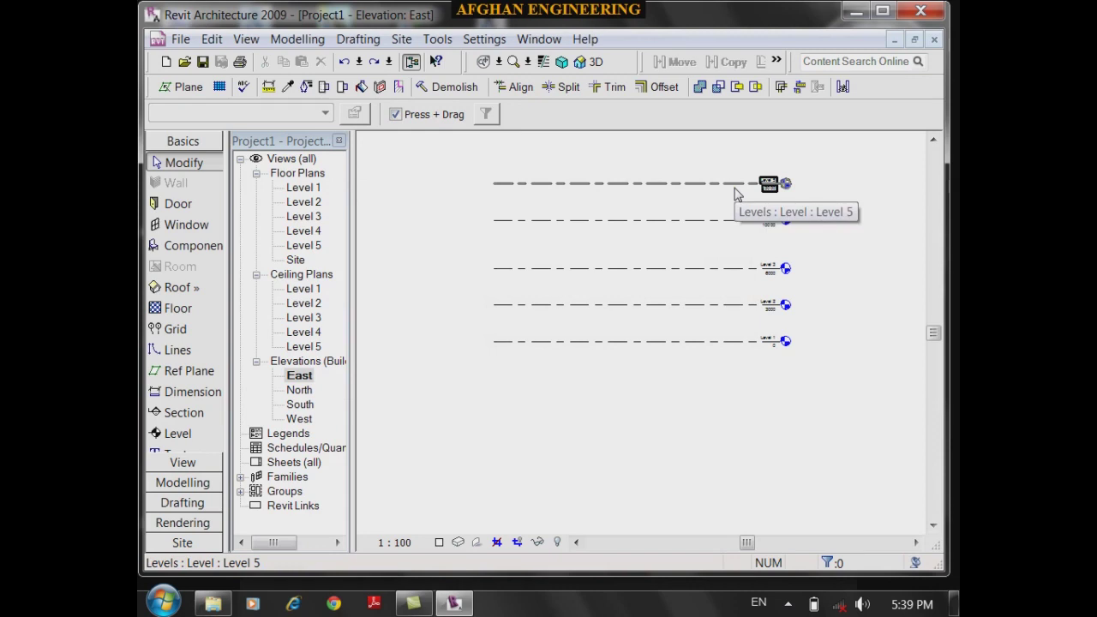
- Delete the topmost level, Level 5, along with its views
drag(751, 243, 692, 164)
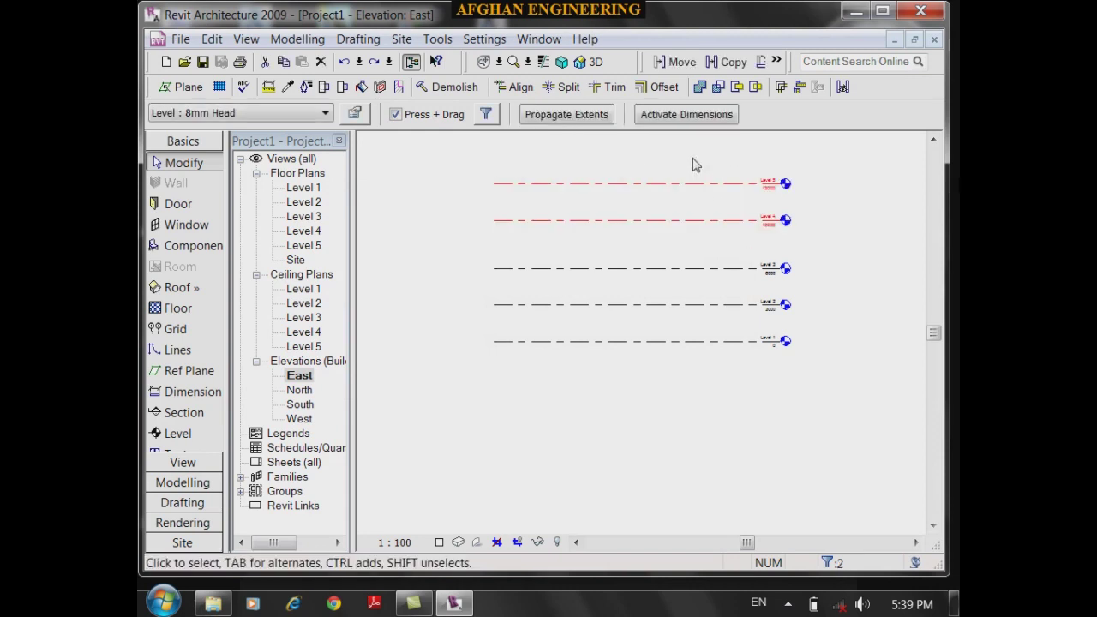
drag(722, 199, 684, 153)
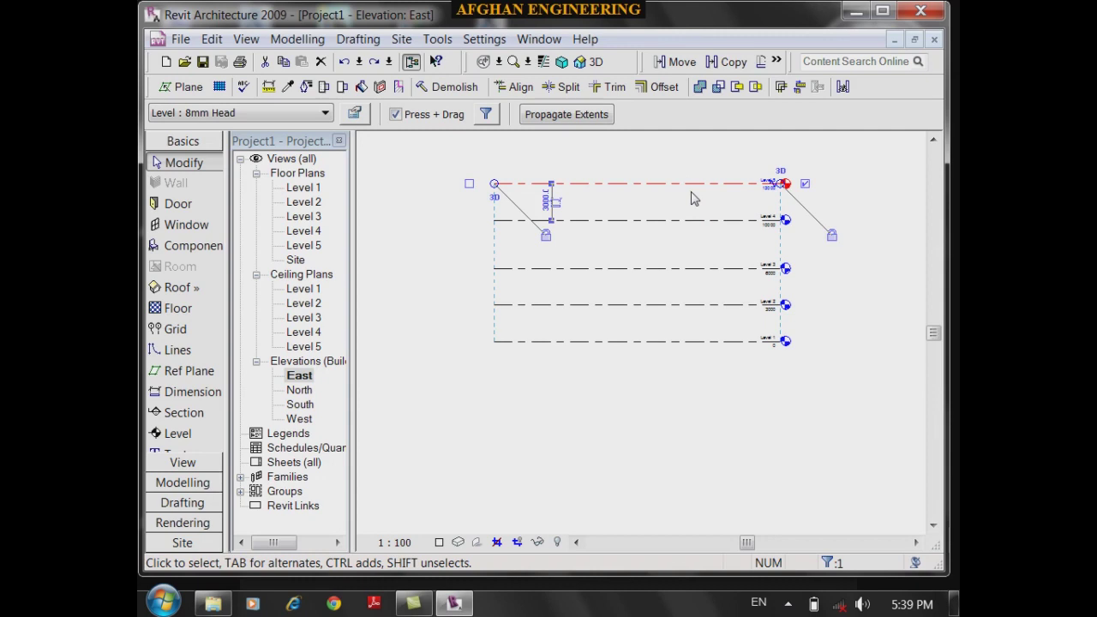
key(Delete)
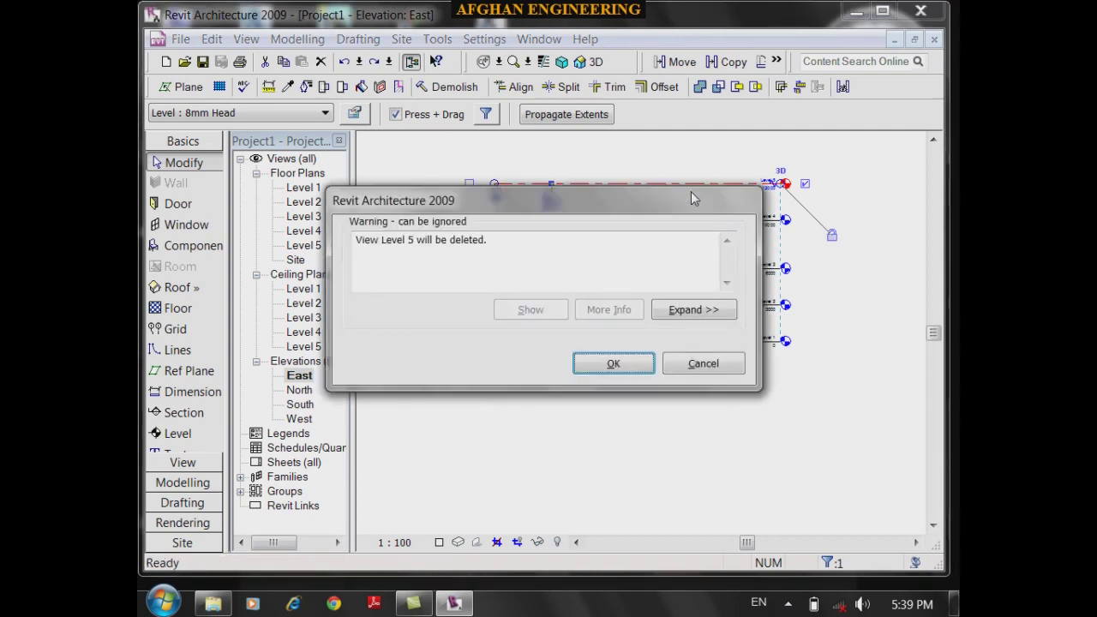
key(Return)
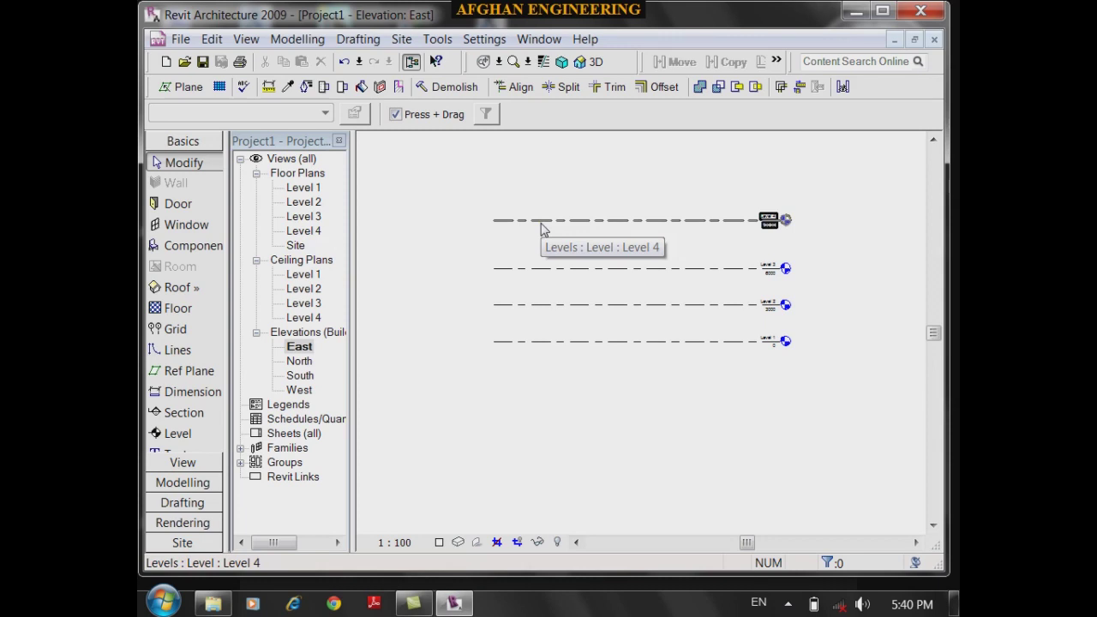
- Delete Level 4 along with its views and undo the deletion
drag(725, 237, 631, 181)
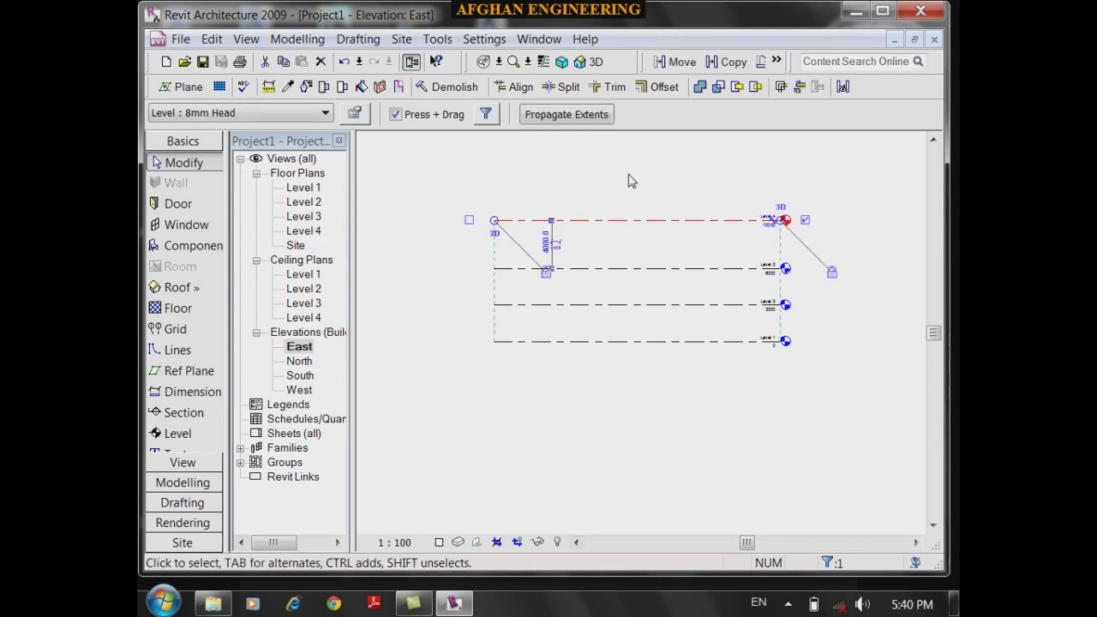
click(633, 186)
drag(686, 247, 615, 171)
right_click(671, 218)
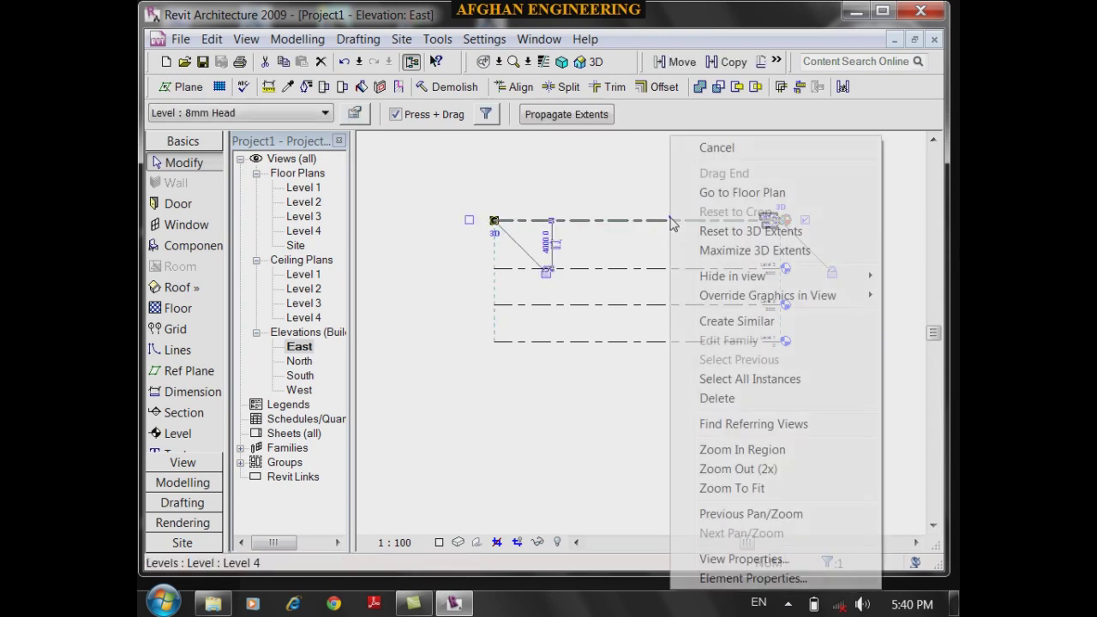
click(704, 408)
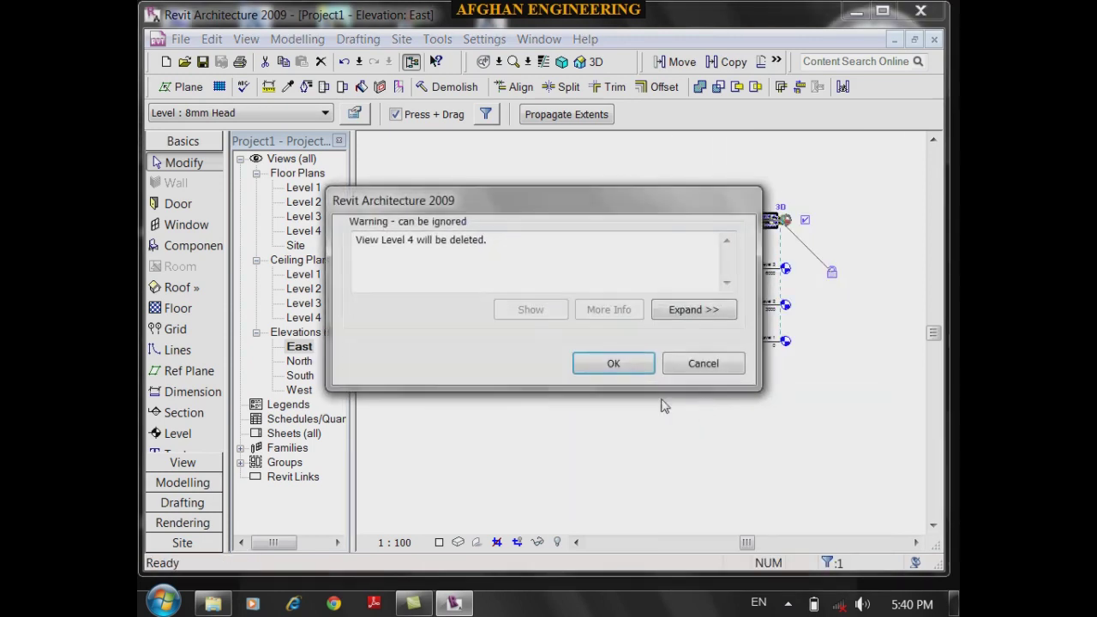
click(612, 362)
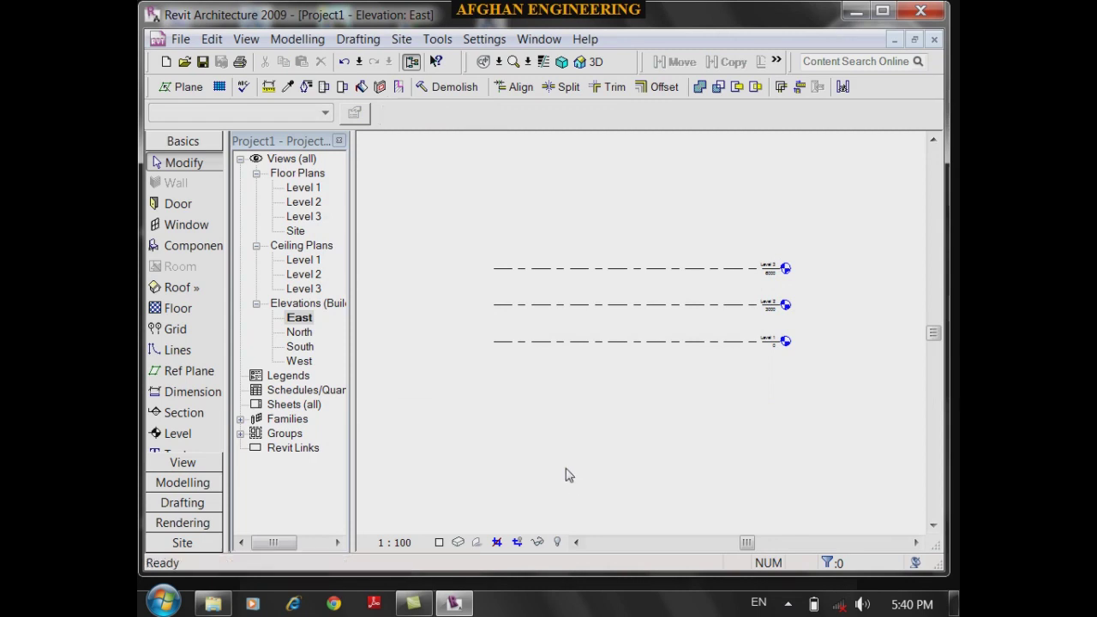
key(ctrl+z)
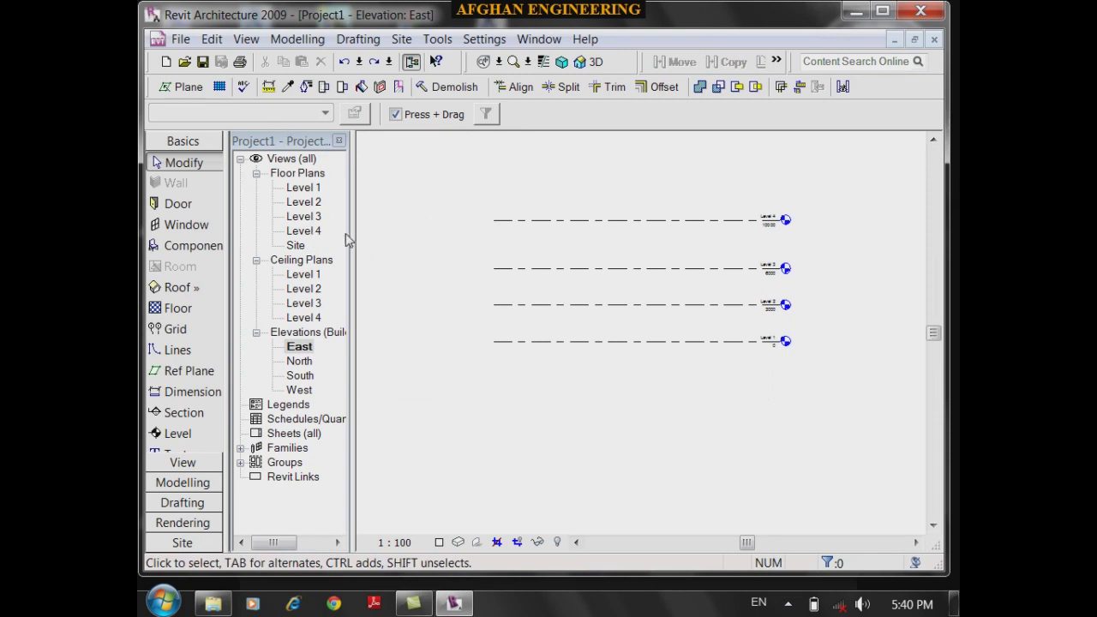
- Delete the Level 4 floor plan view while keeping its level line in the elevation
click(301, 233)
key(Delete)
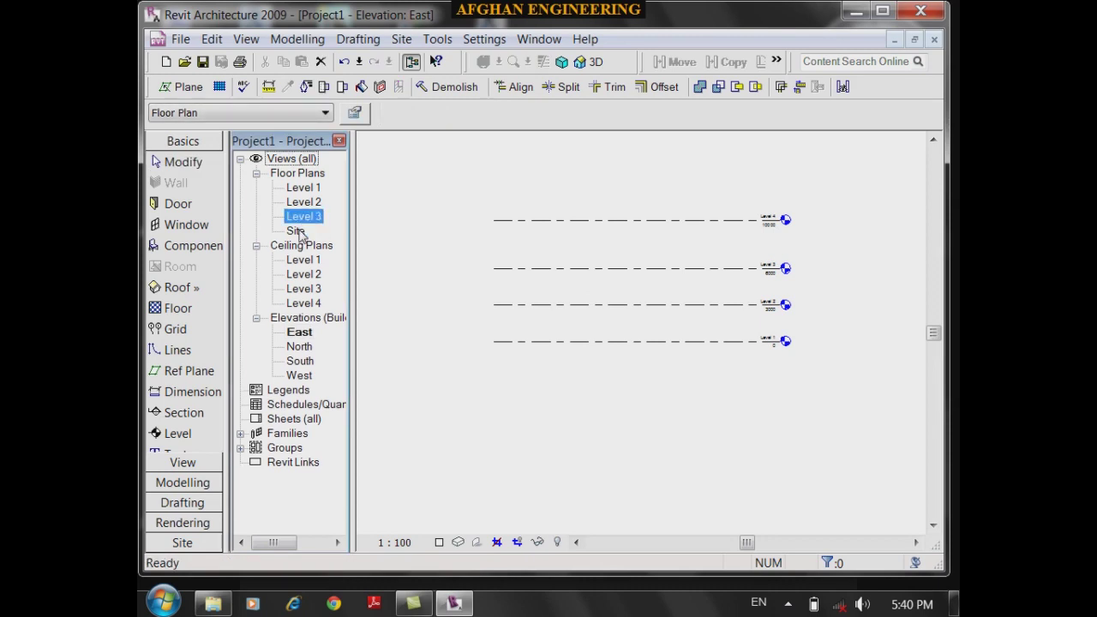
right_click(308, 220)
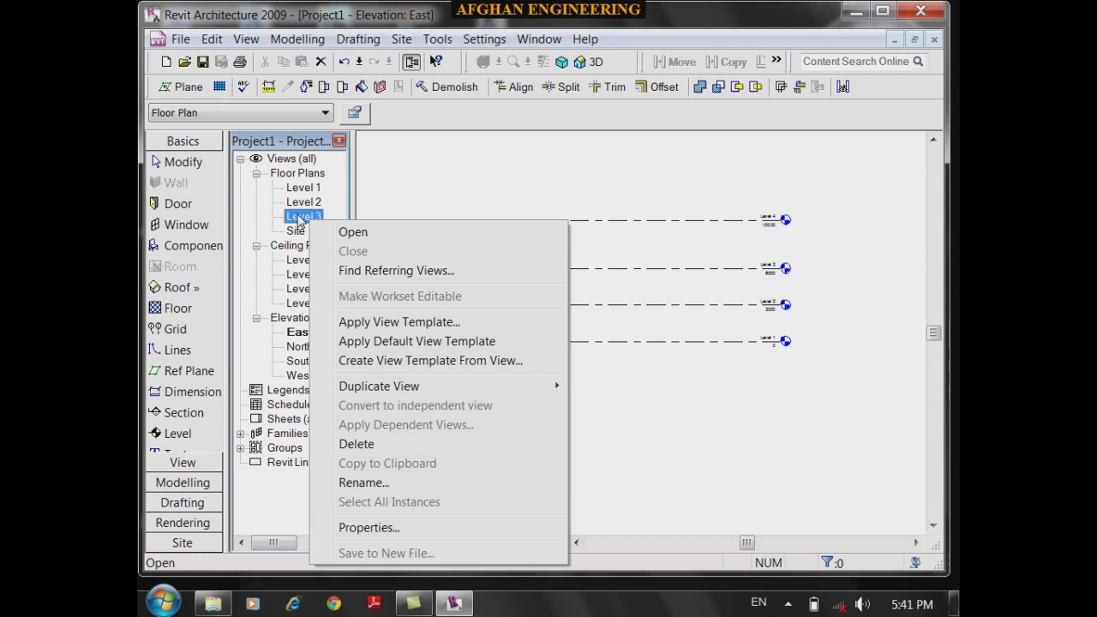
click(443, 172)
click(306, 218)
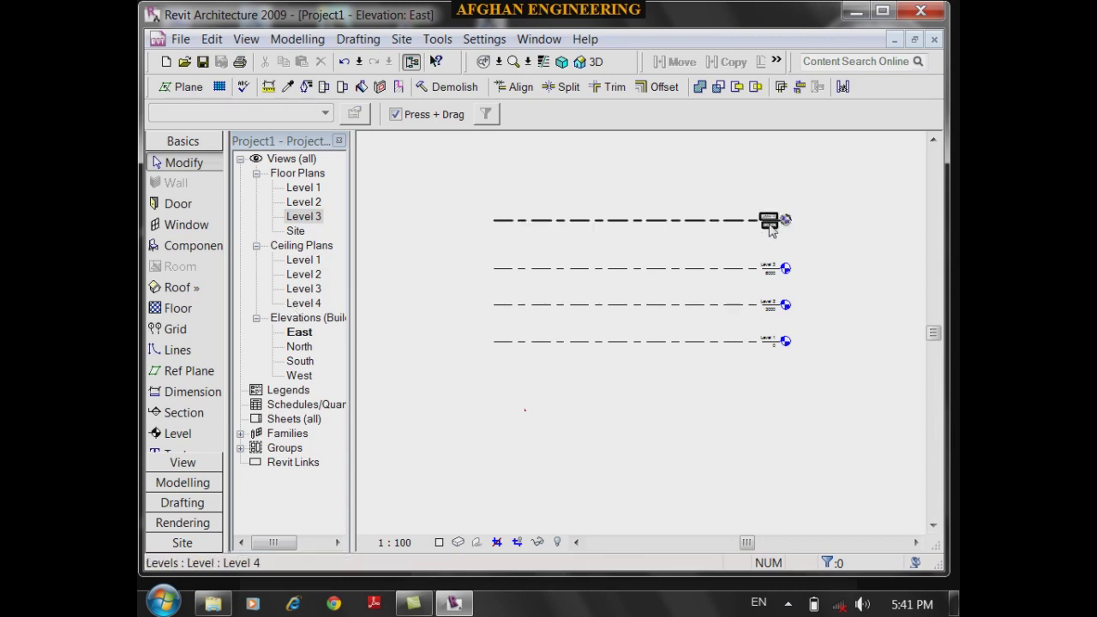
scroll(766, 221, up, 5)
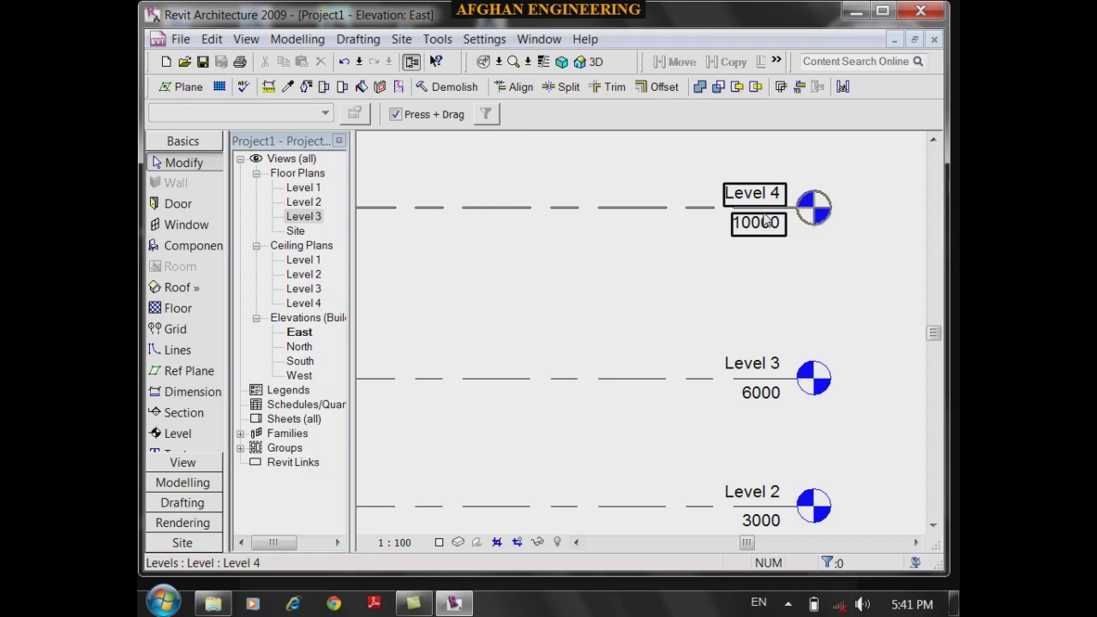
- Delete the Level 3 ceiling plan view while keeping its level line in the elevation
scroll(765, 220, down, 1)
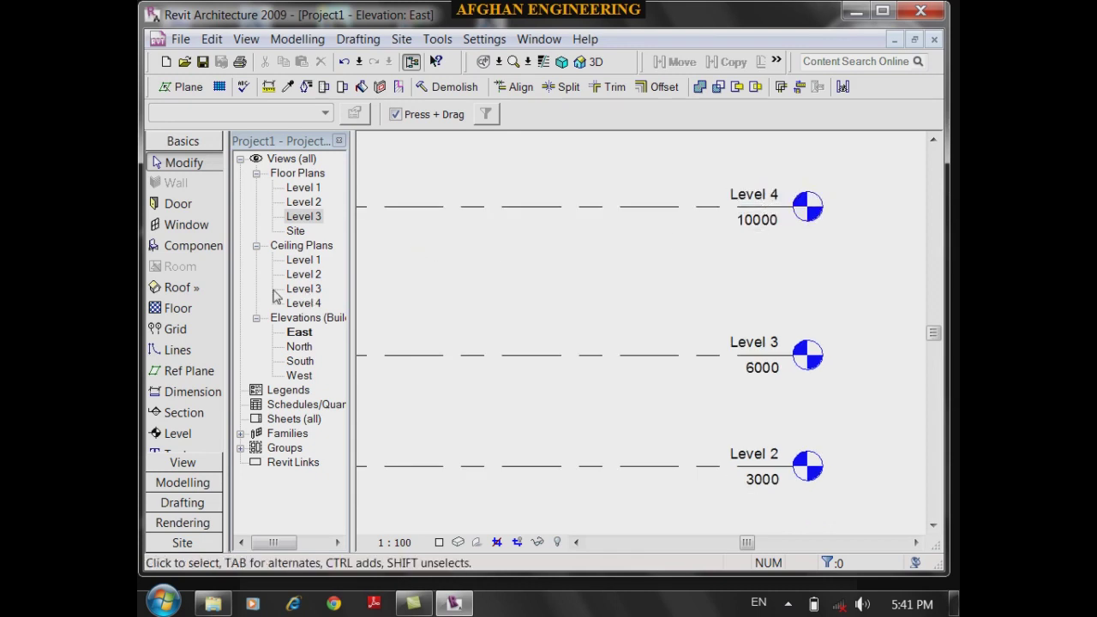
click(314, 294)
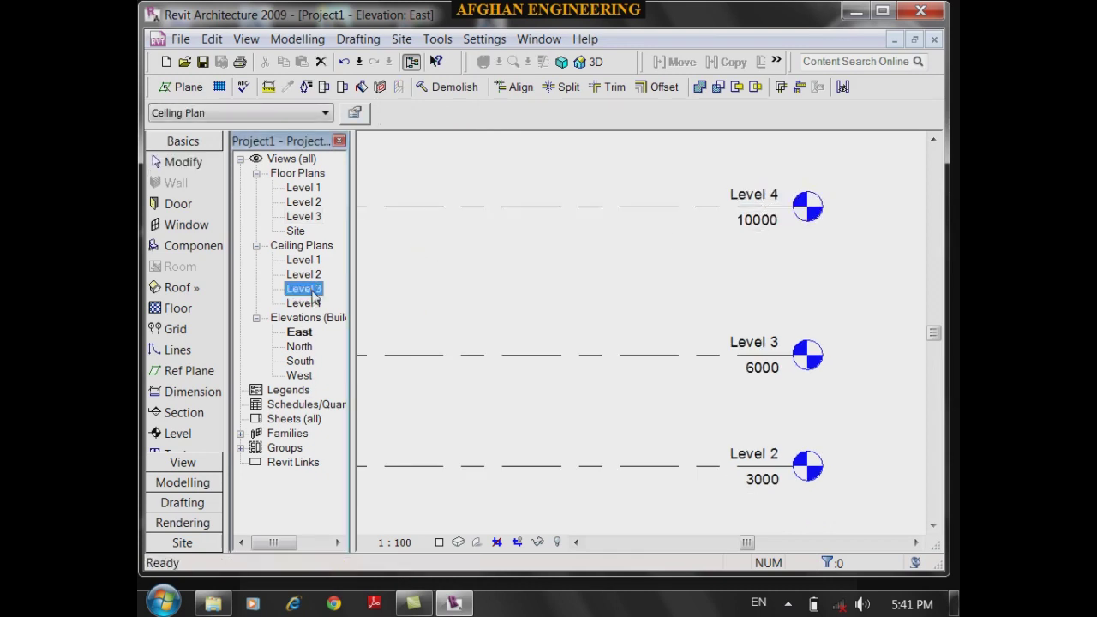
right_click(314, 294)
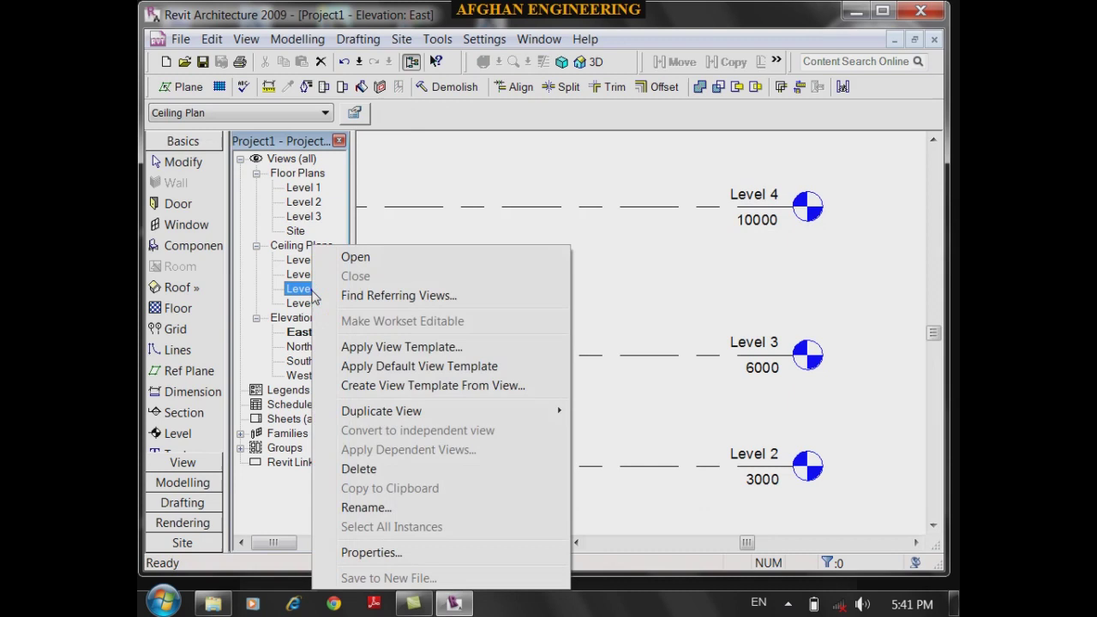
click(359, 469)
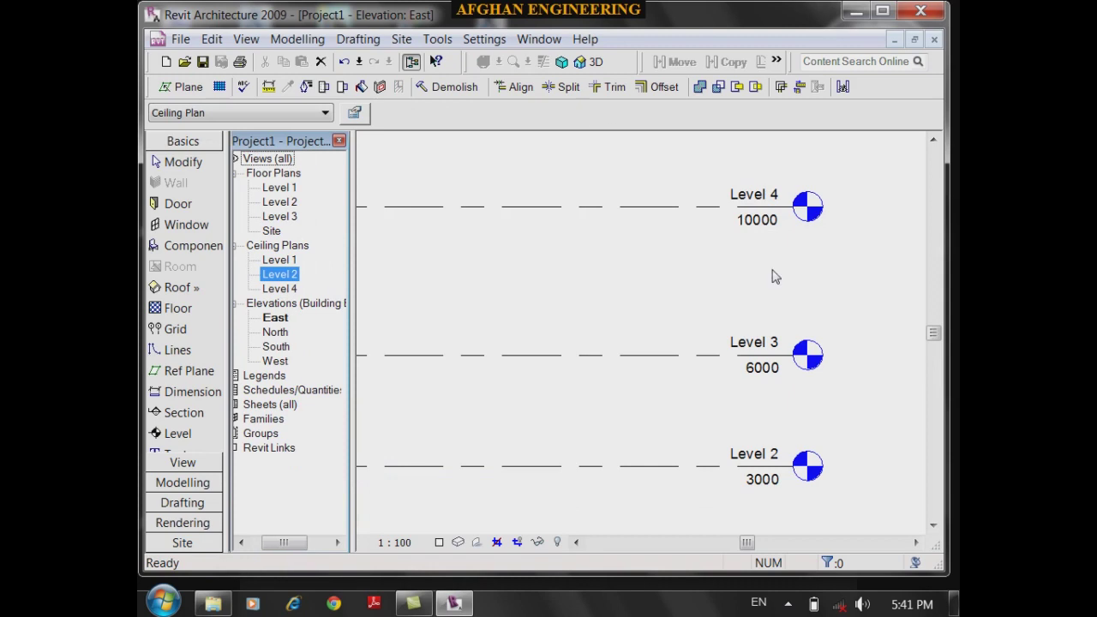
click(686, 375)
- Delete the topmost level, Level 4, from the East elevation along with its remaining view
scroll(712, 257, down, 2)
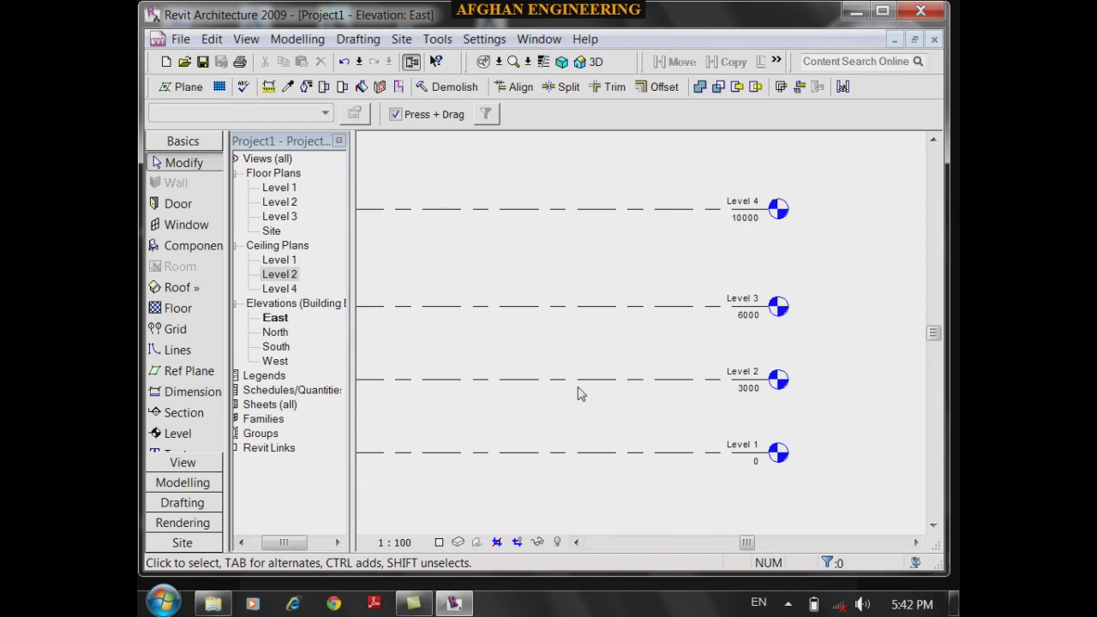
scroll(685, 333, down, 3)
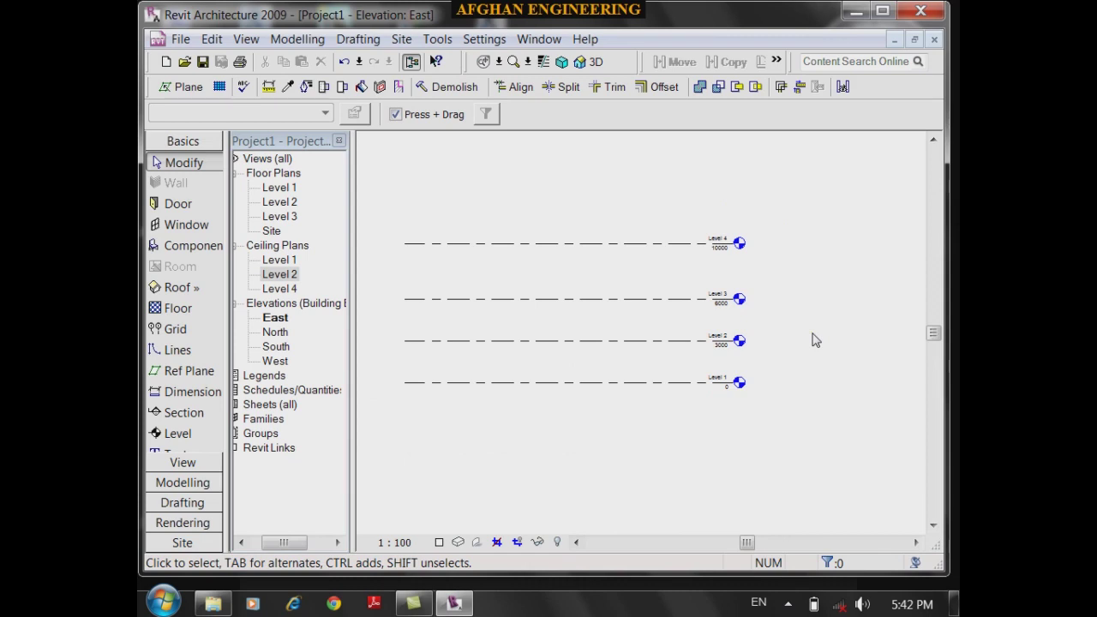
scroll(813, 277, up, 4)
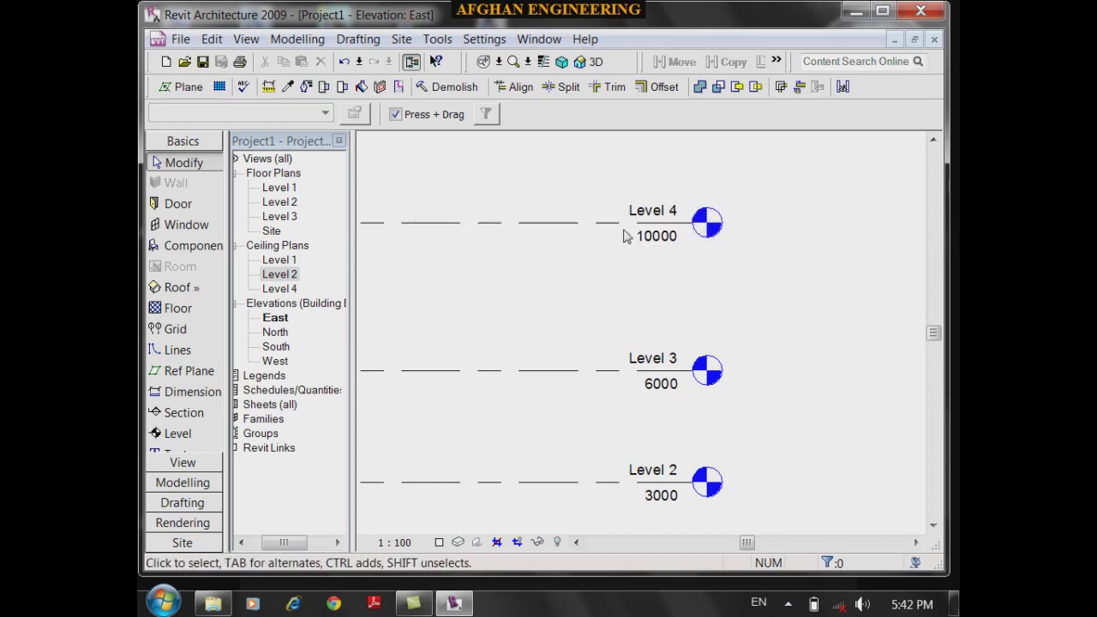
drag(789, 299, 577, 139)
key(Delete)
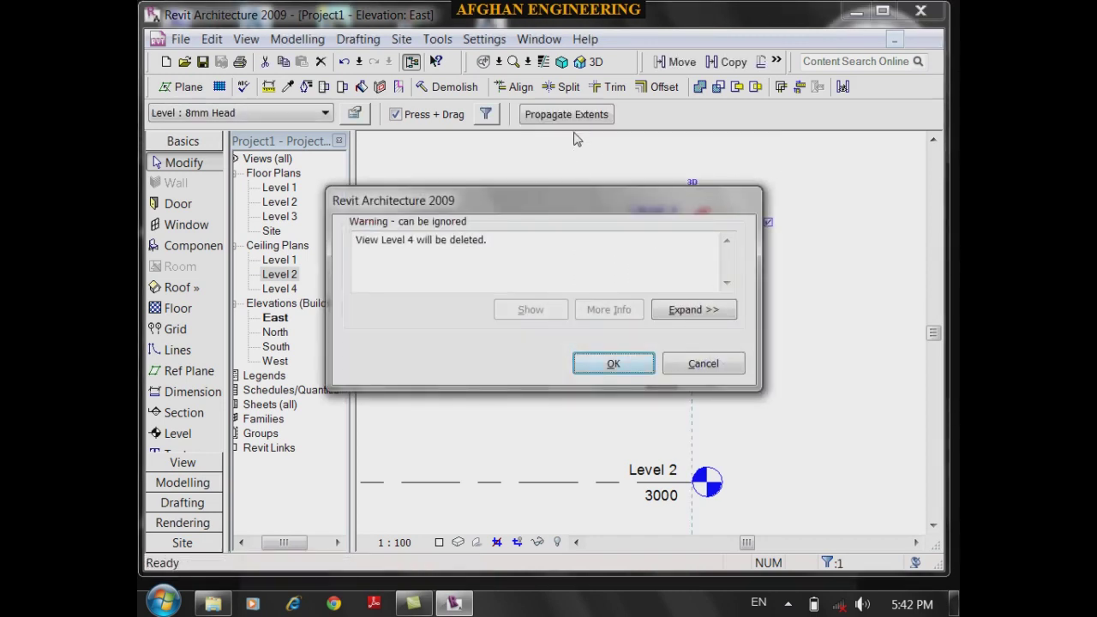
key(Return)
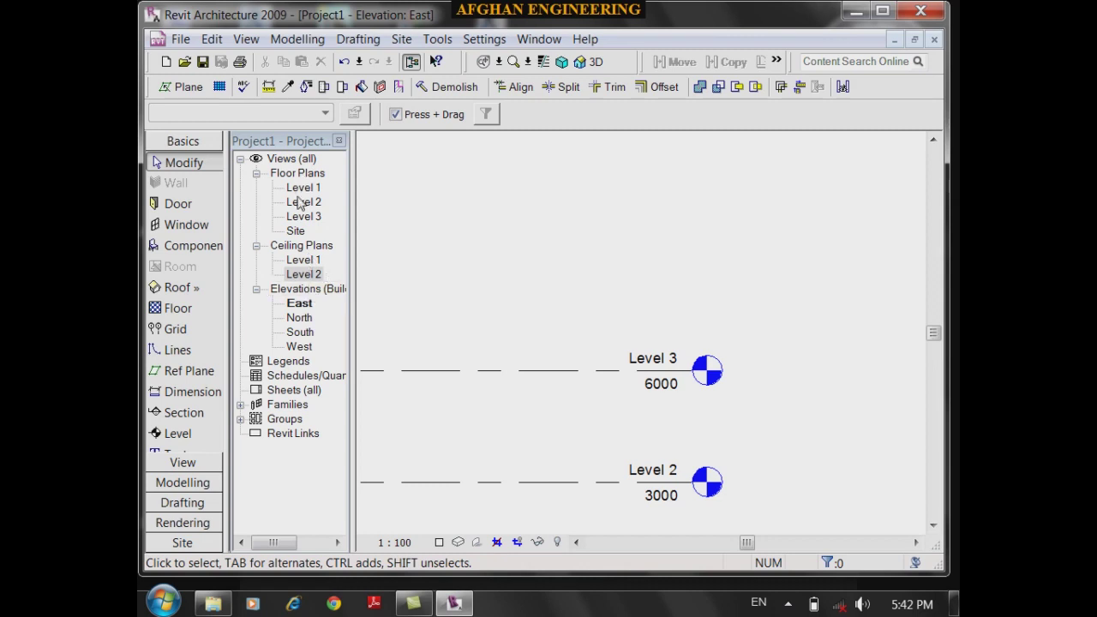
- Delete the Level 2 and Level 1 ceiling plan views, and undo the Level 1 deletion
click(310, 275)
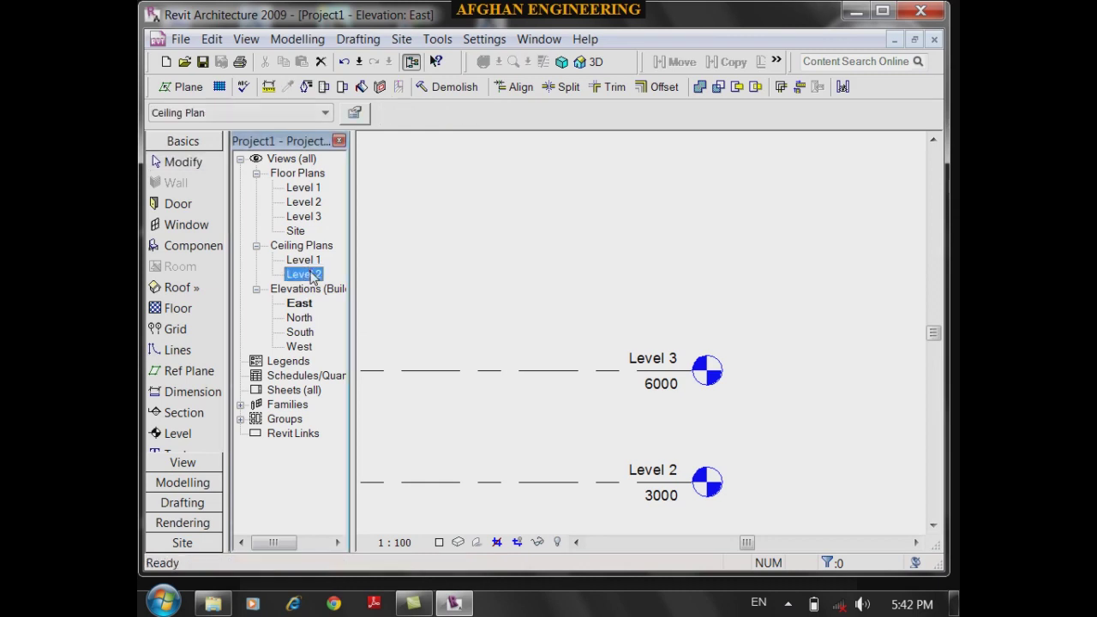
key(Delete)
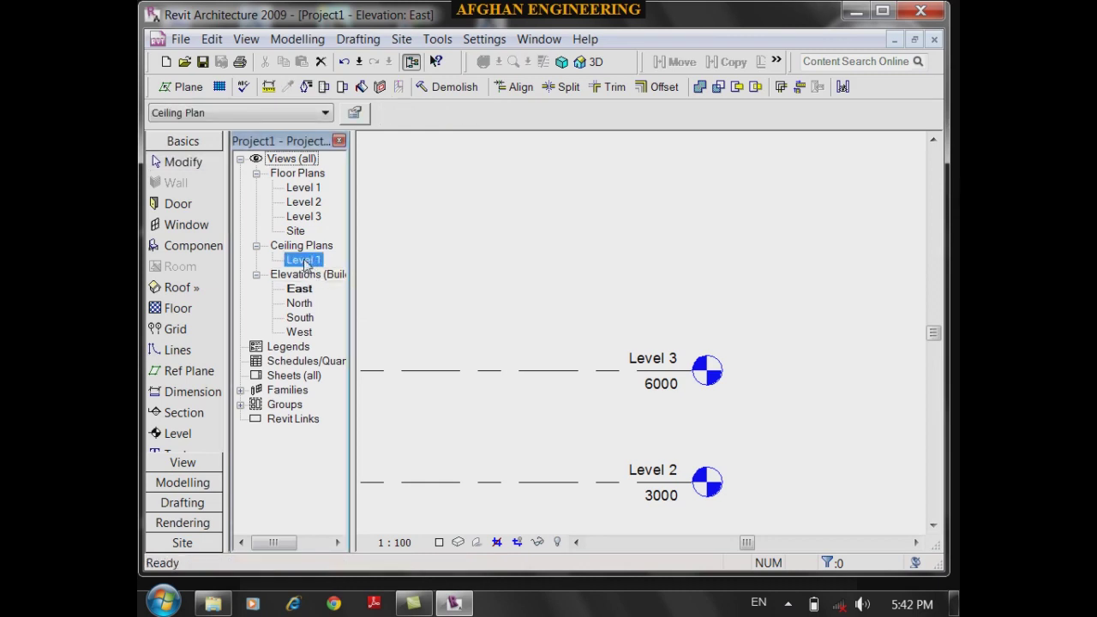
key(Delete)
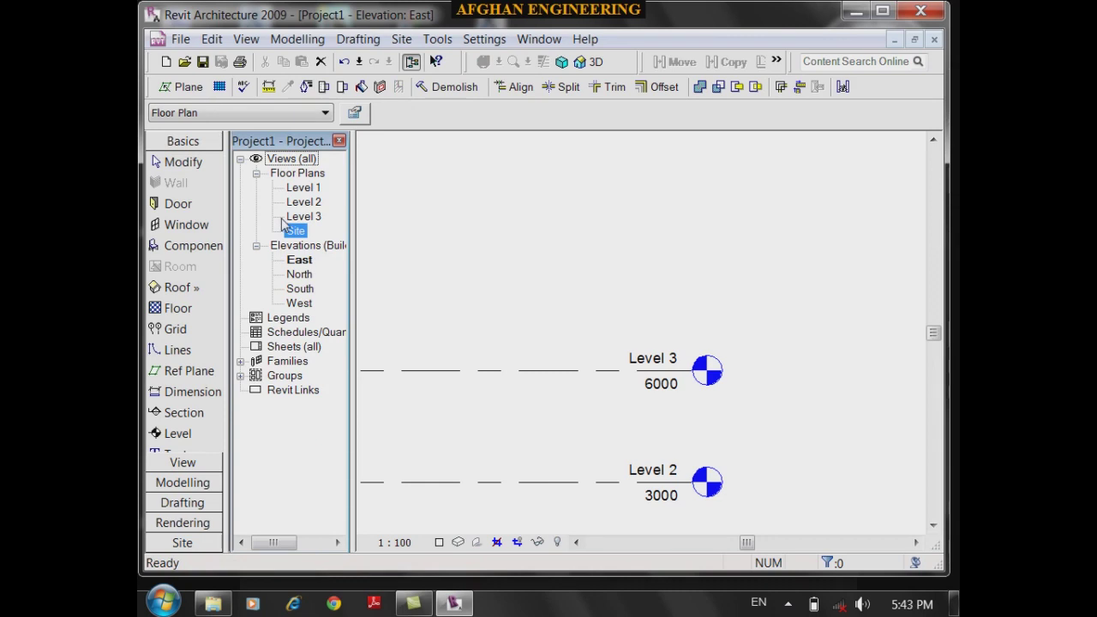
key(ctrl+z)
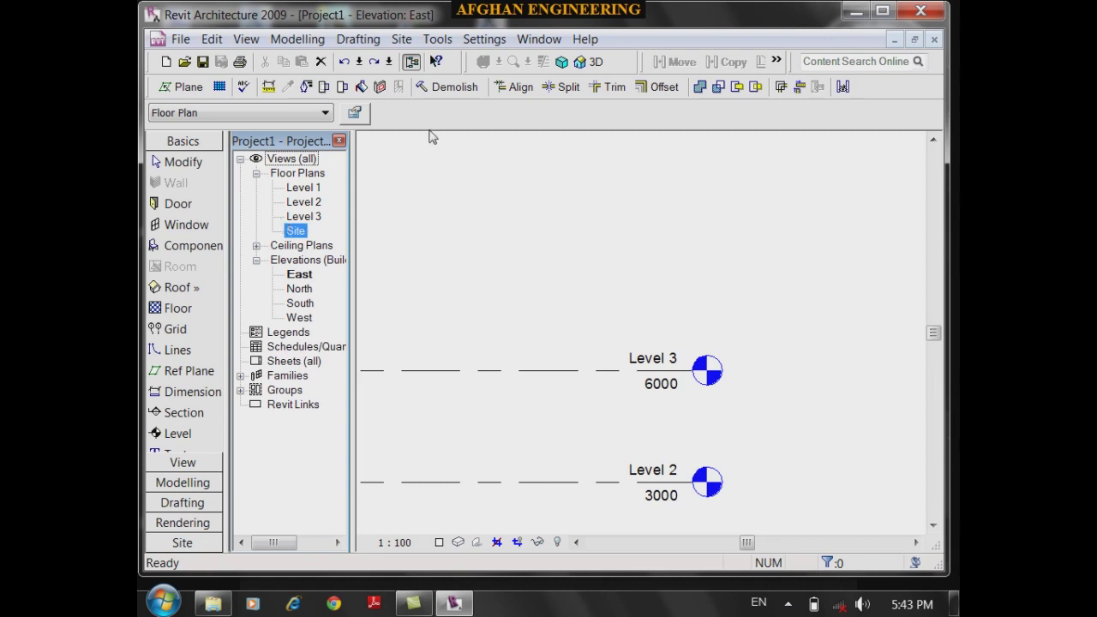
- Delete the Level 3 floor plan view while keeping its level line in the elevation
click(617, 252)
scroll(723, 351, down, 5)
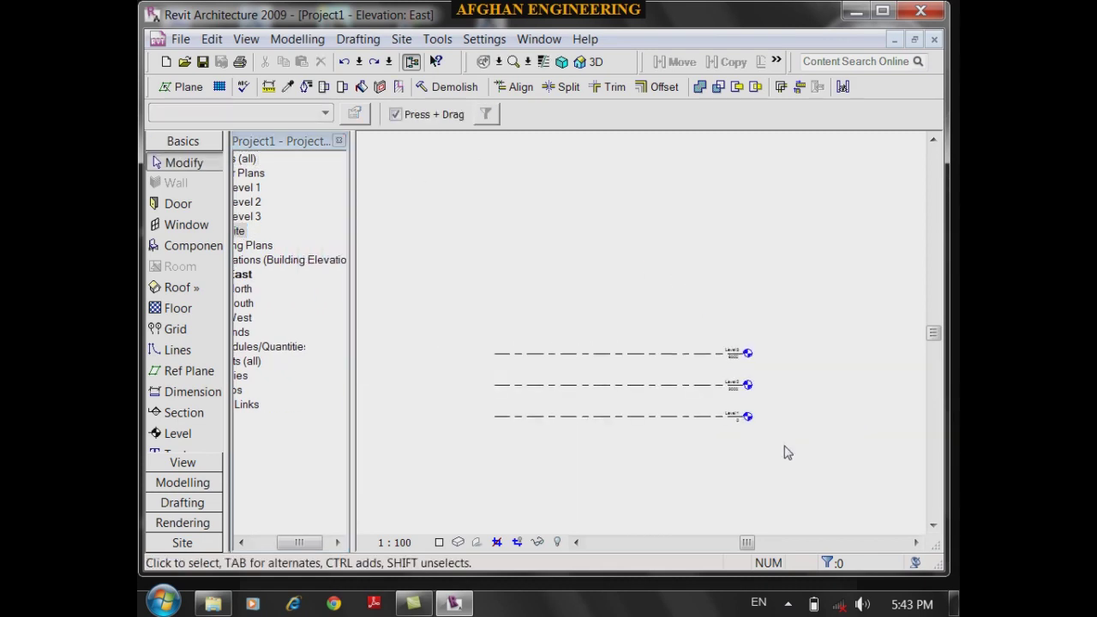
scroll(363, 252, up, 1)
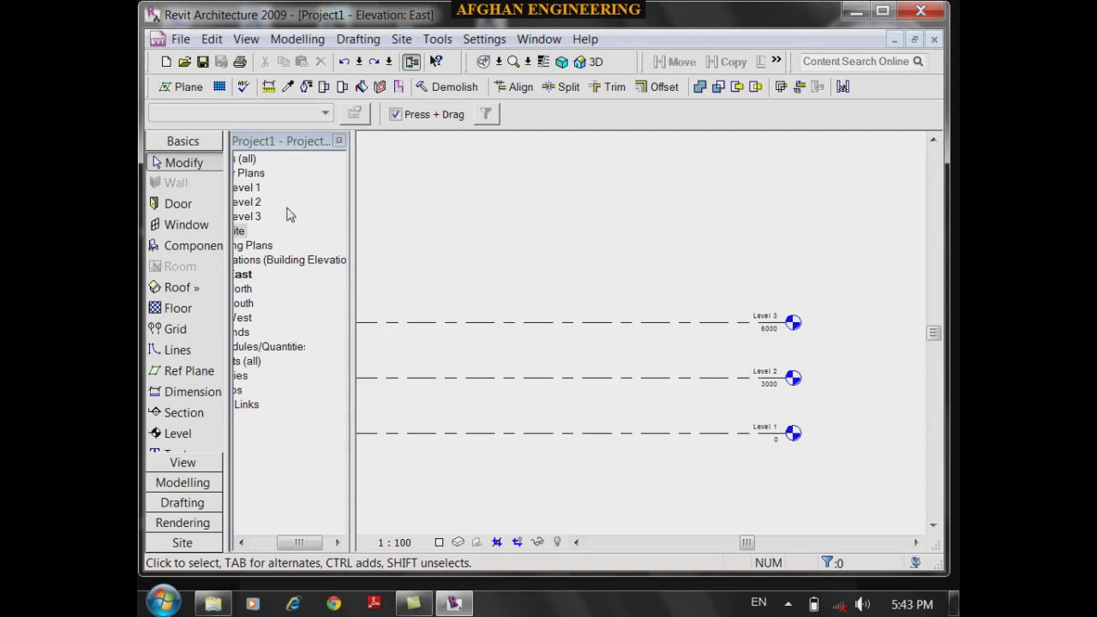
click(309, 320)
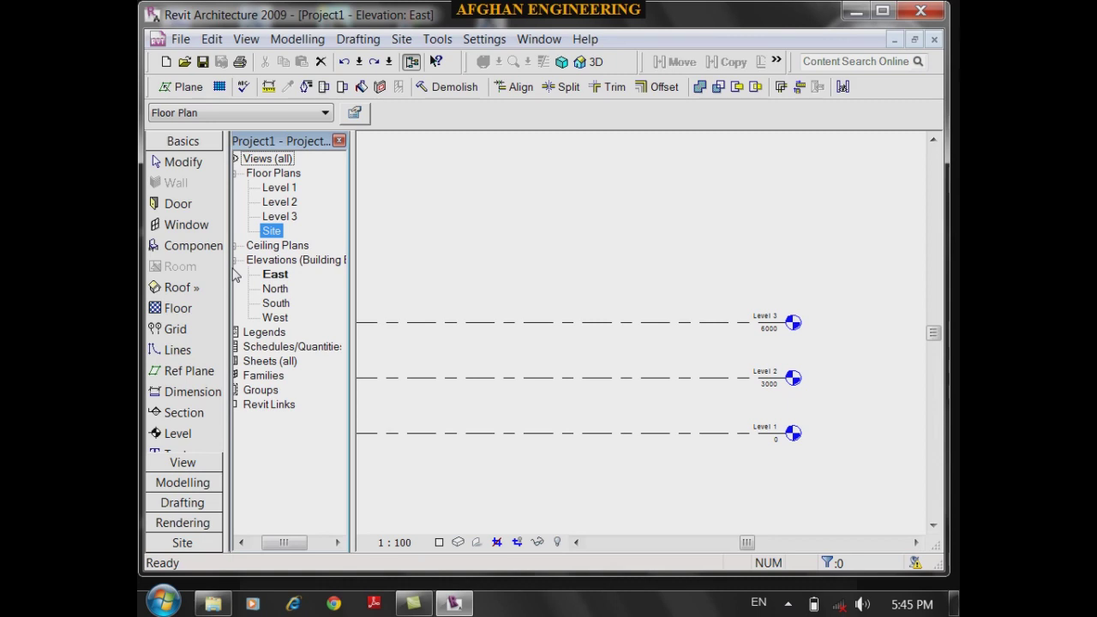
right_click(284, 220)
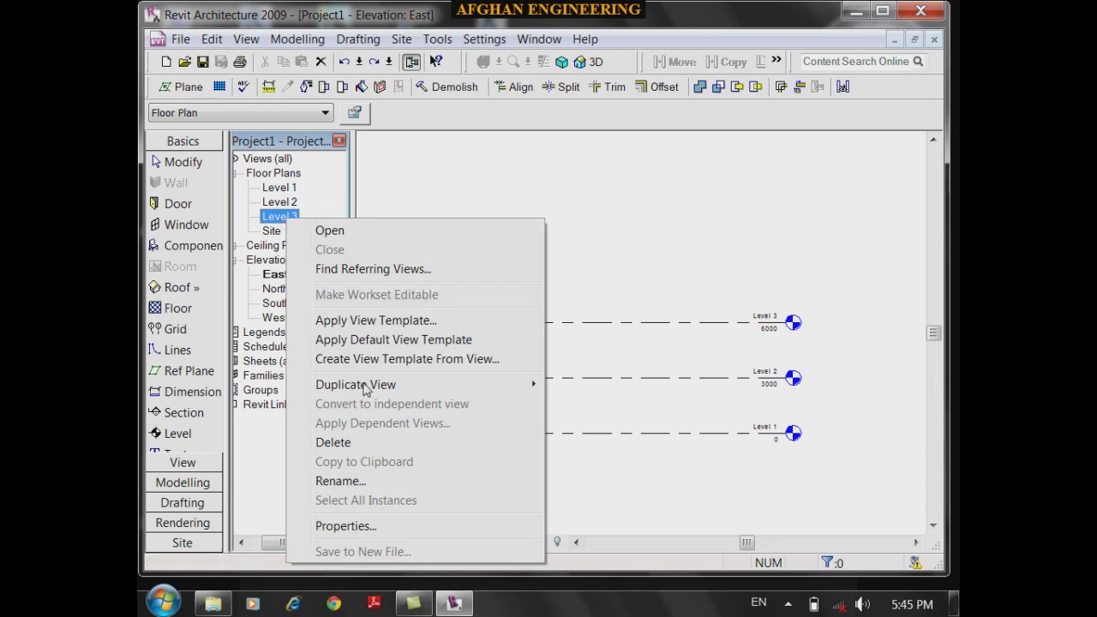
click(342, 444)
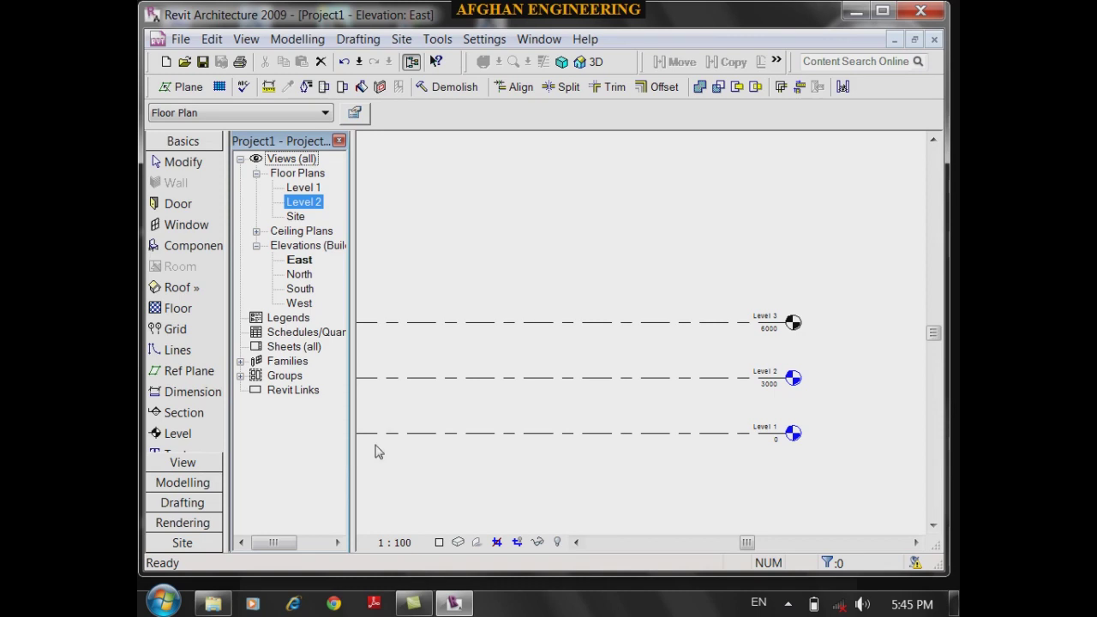
- Delete the Level 3 line from the East elevation
click(809, 335)
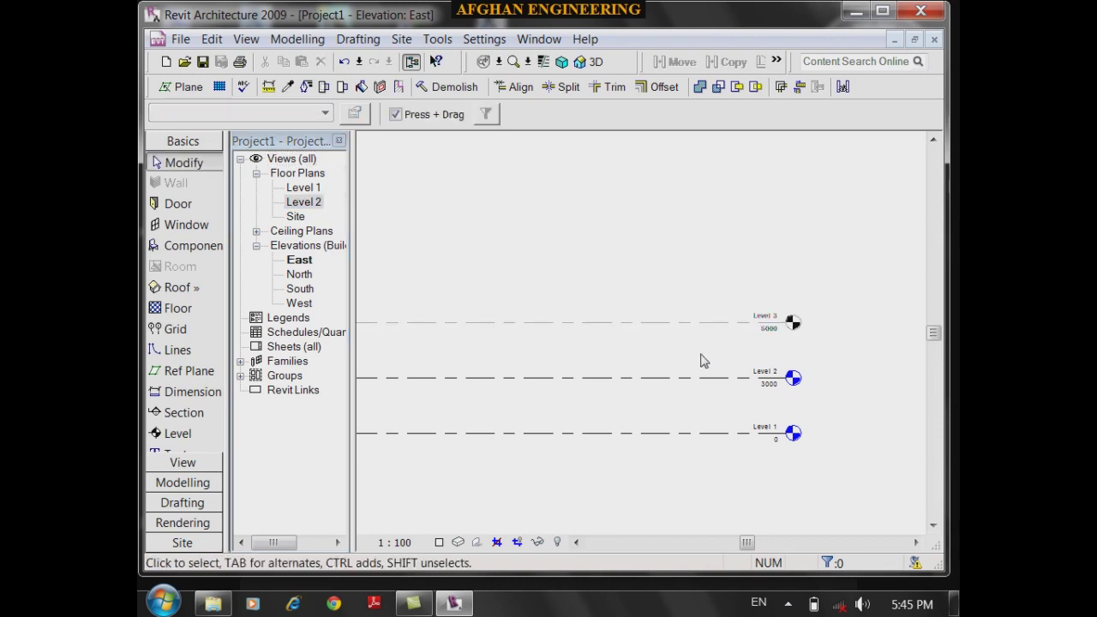
drag(700, 353, 650, 285)
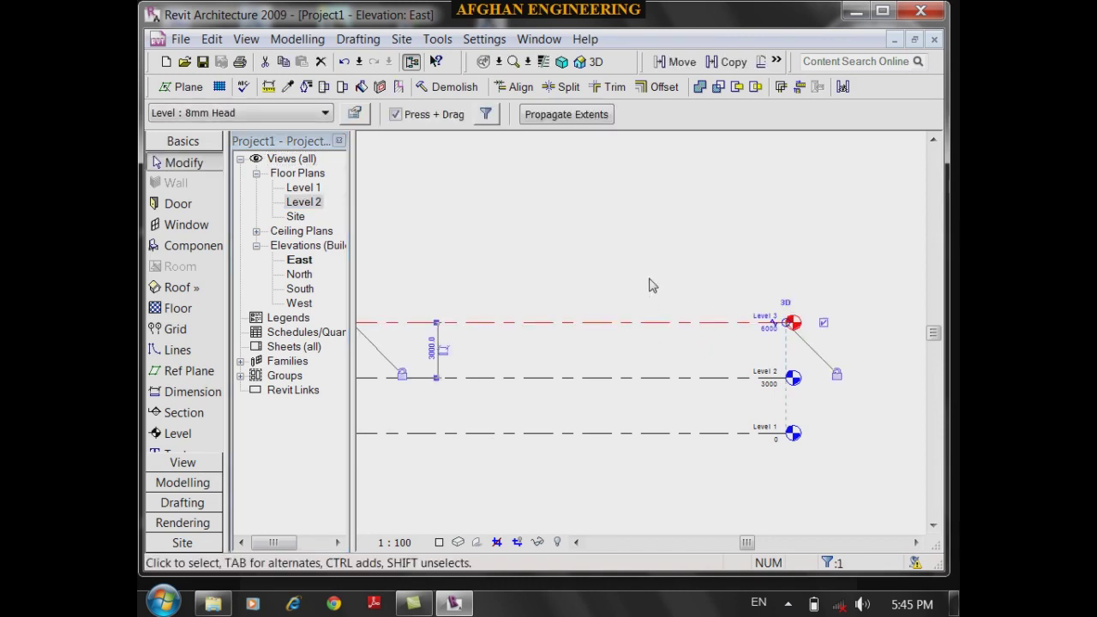
key(Delete)
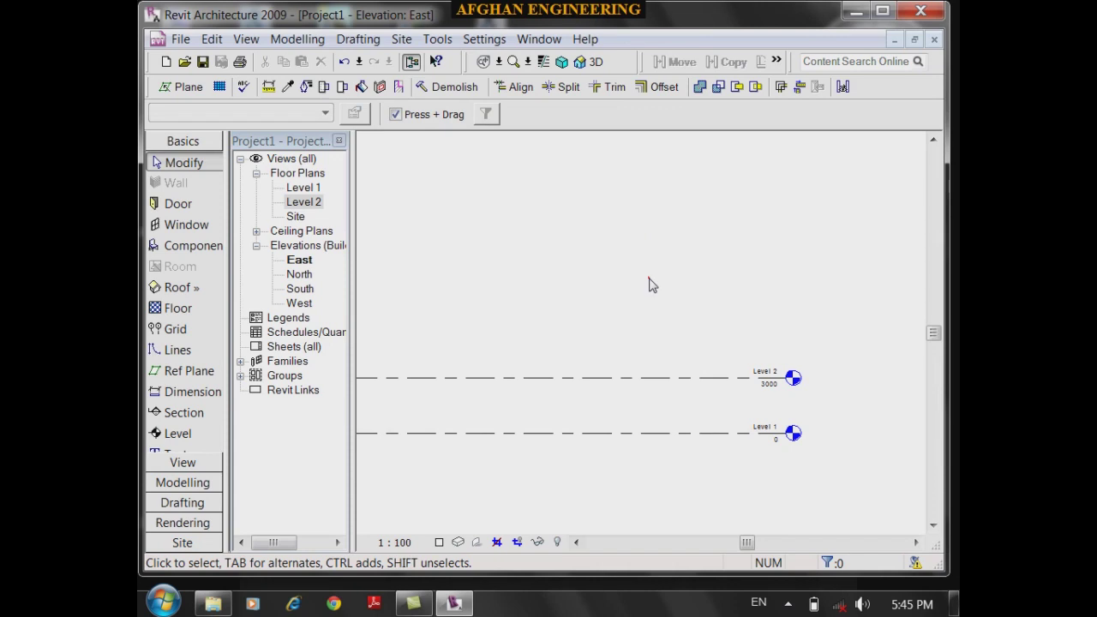
click(788, 604)
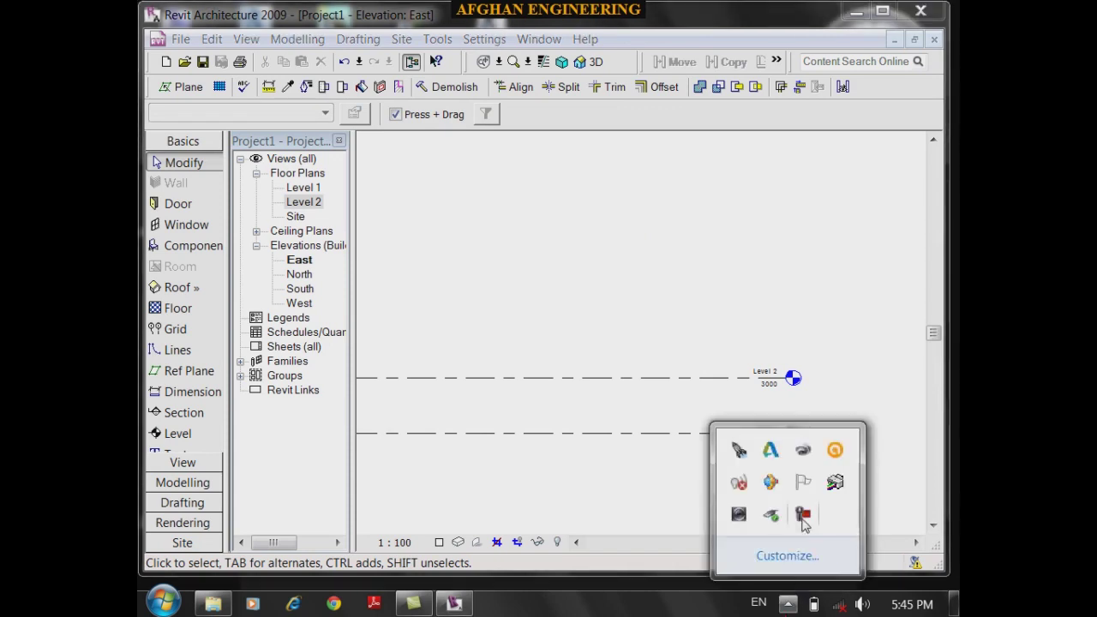
click(661, 328)
scroll(686, 368, down, 2)
scroll(686, 368, up, 2)
scroll(855, 385, up, 2)
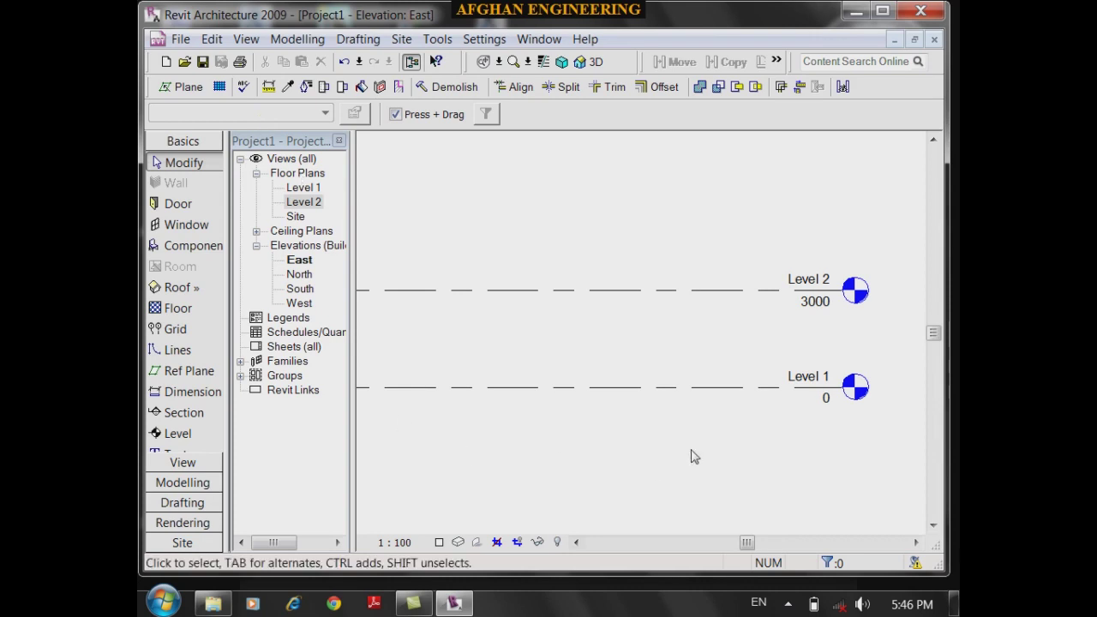
scroll(765, 390, down, 1)
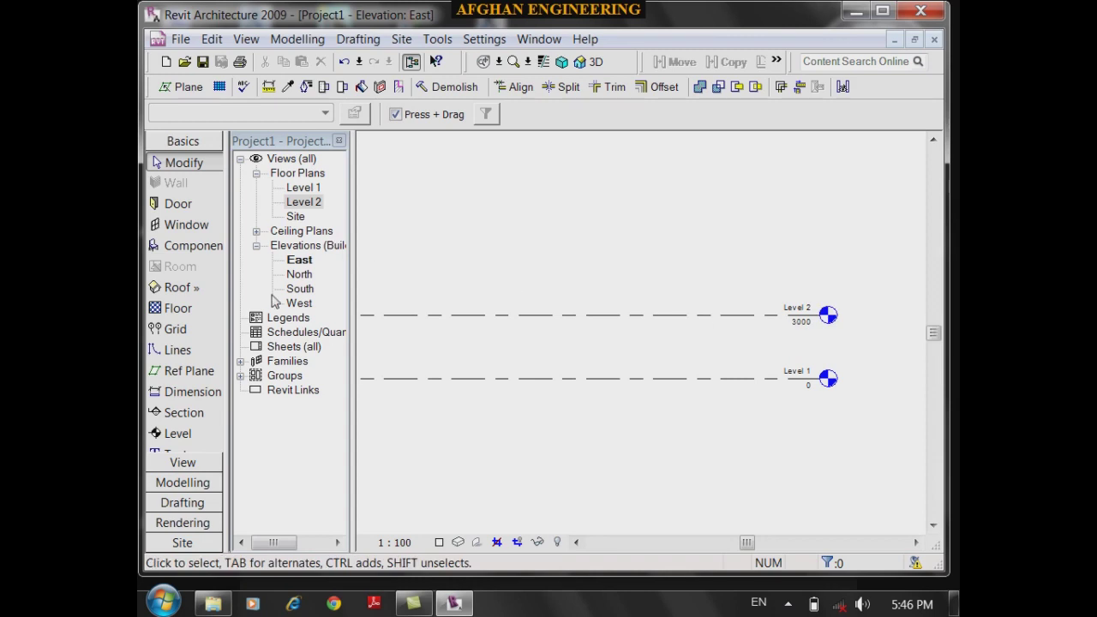
- Create a level with plan views above Level 2 by picking its line with an offset of 3000
click(178, 434)
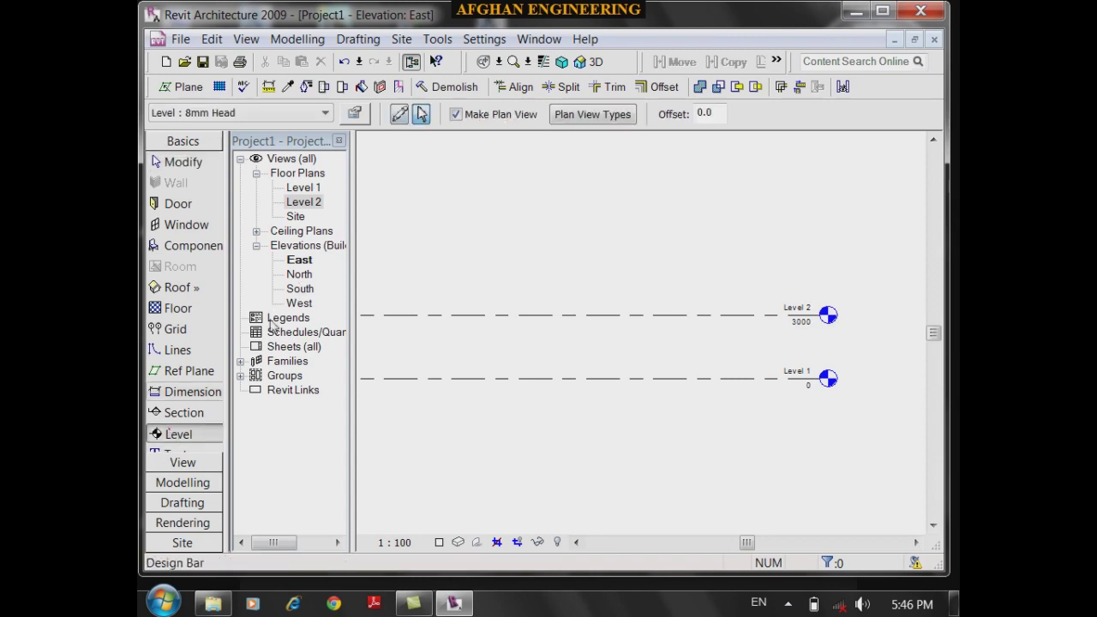
click(423, 118)
click(704, 112)
text(3000)
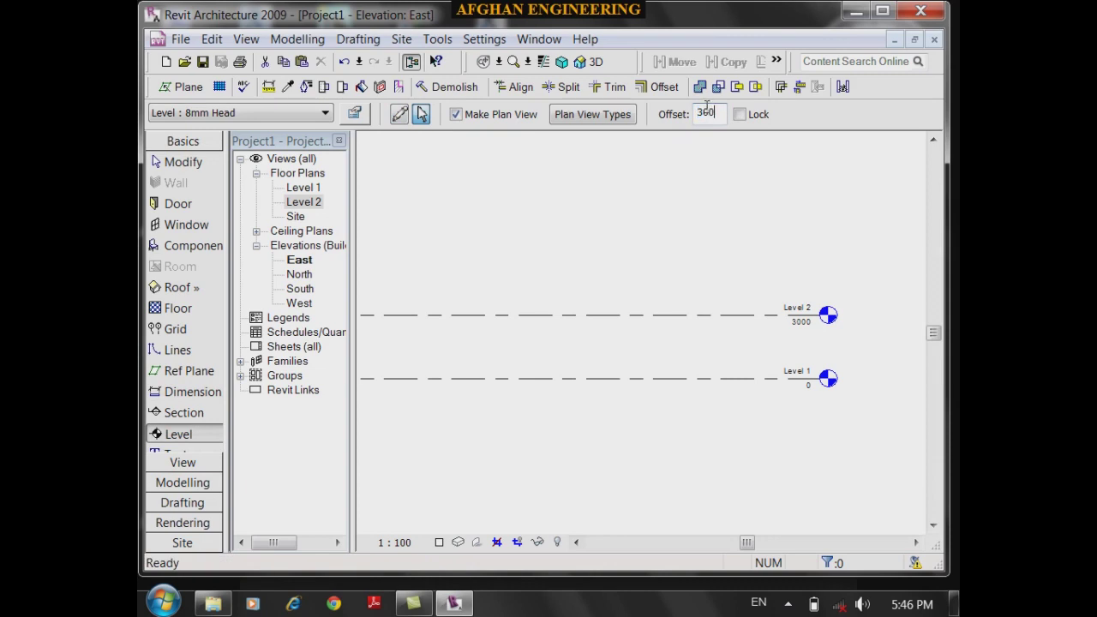
click(679, 316)
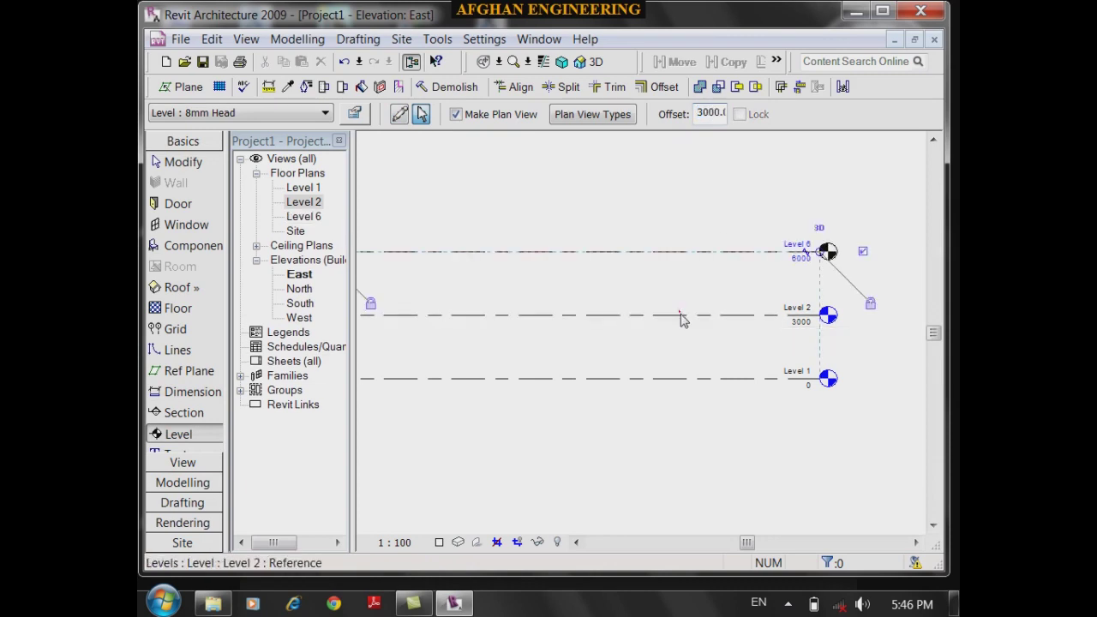
- Rename the new level above Level 2 as Level 3 and rename its corresponding views as well
scroll(827, 304, up, 2)
scroll(793, 221, up, 2)
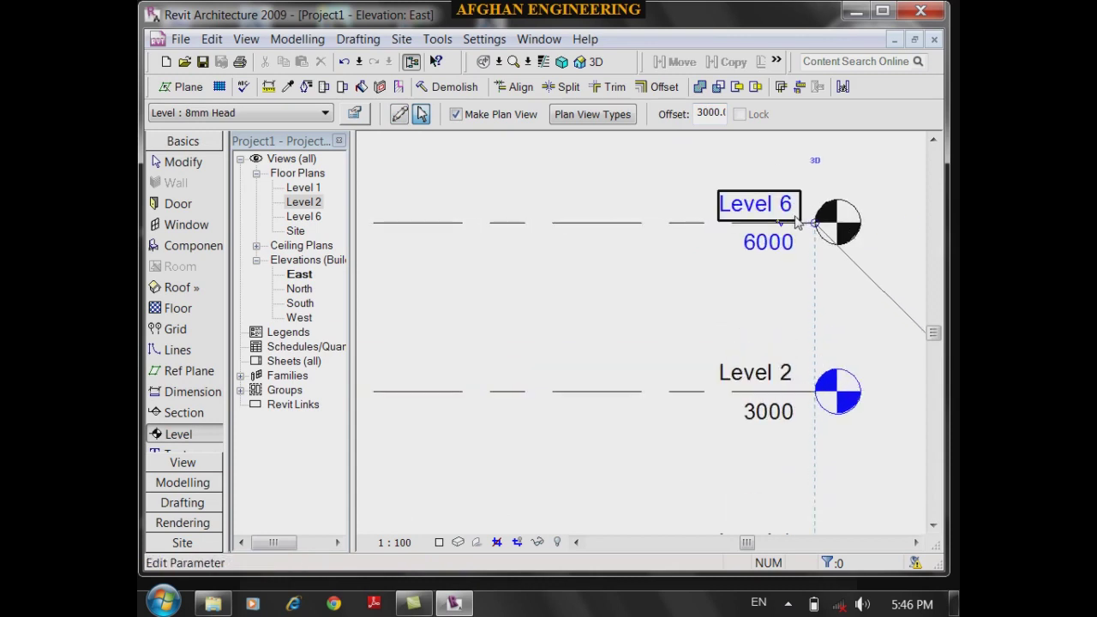
click(768, 215)
click(767, 210)
click(754, 204)
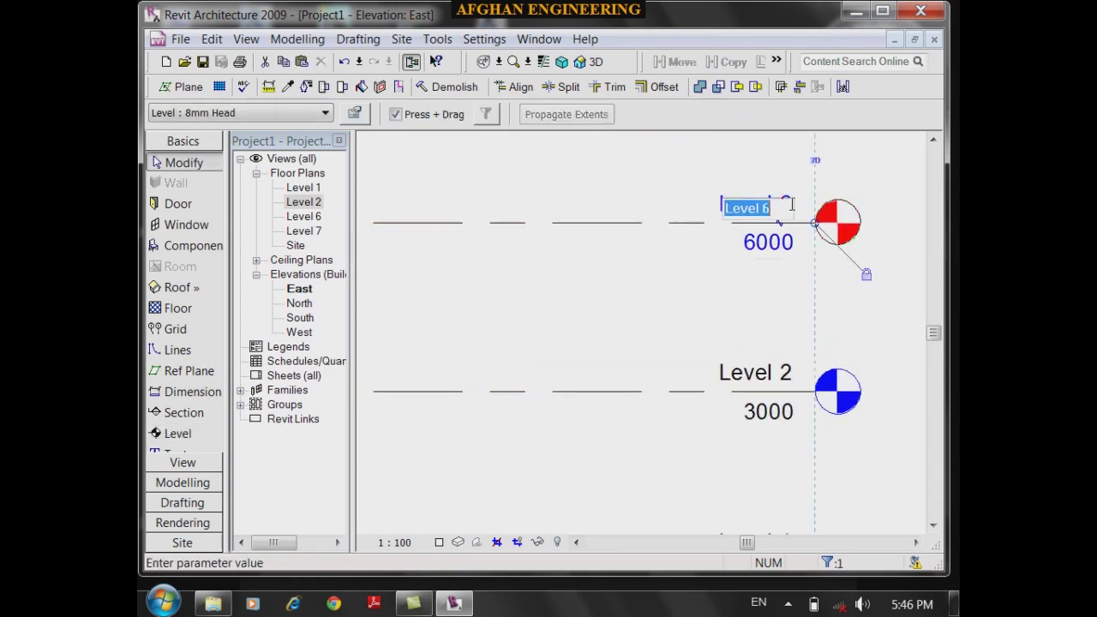
double_click(781, 212)
key(BackSpace)
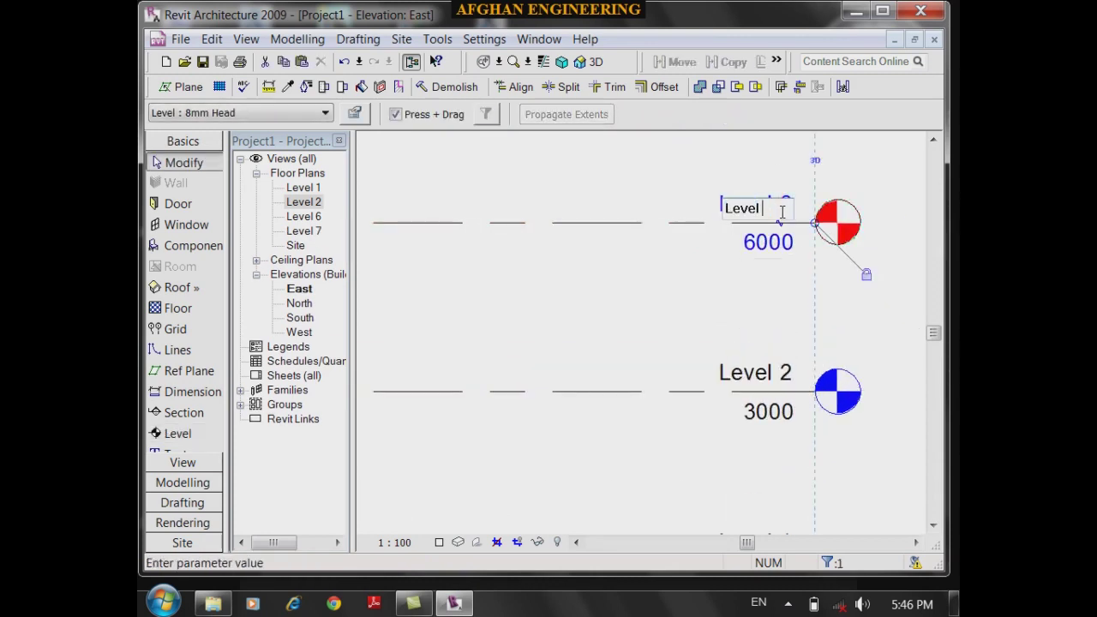
text(3)
key(Return)
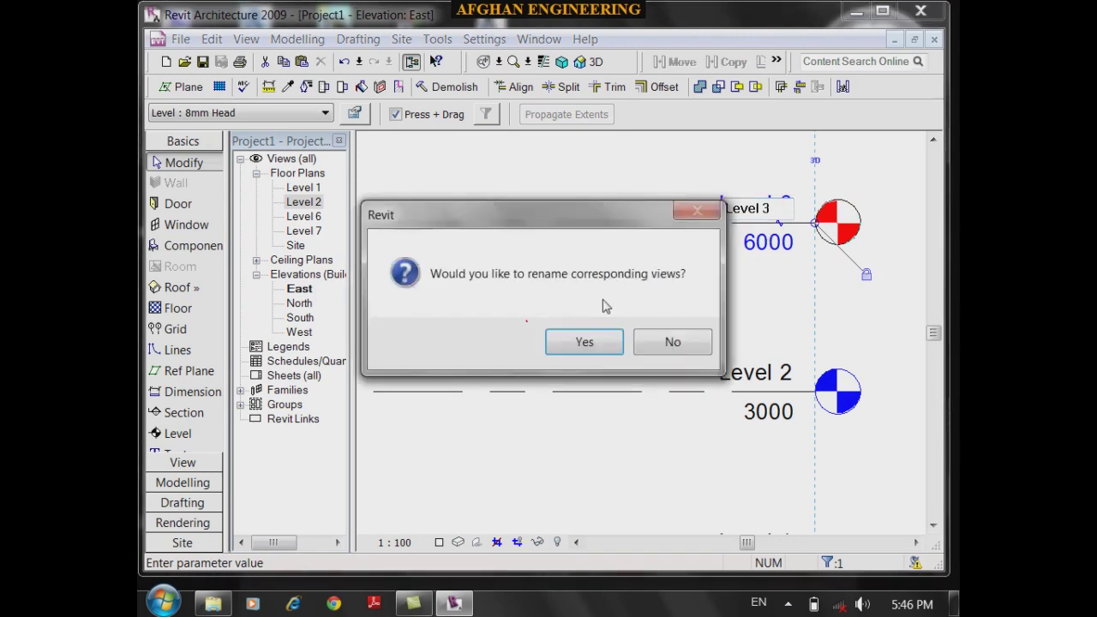
click(587, 341)
scroll(645, 347, down, 2)
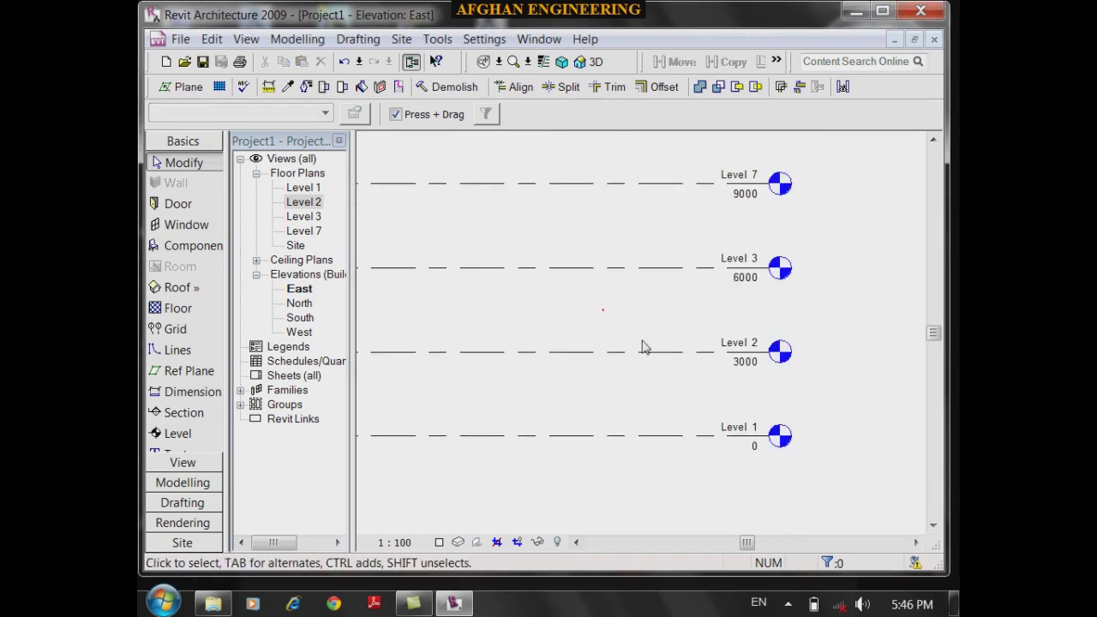
click(214, 434)
scroll(638, 403, down, 1)
scroll(677, 352, up, 2)
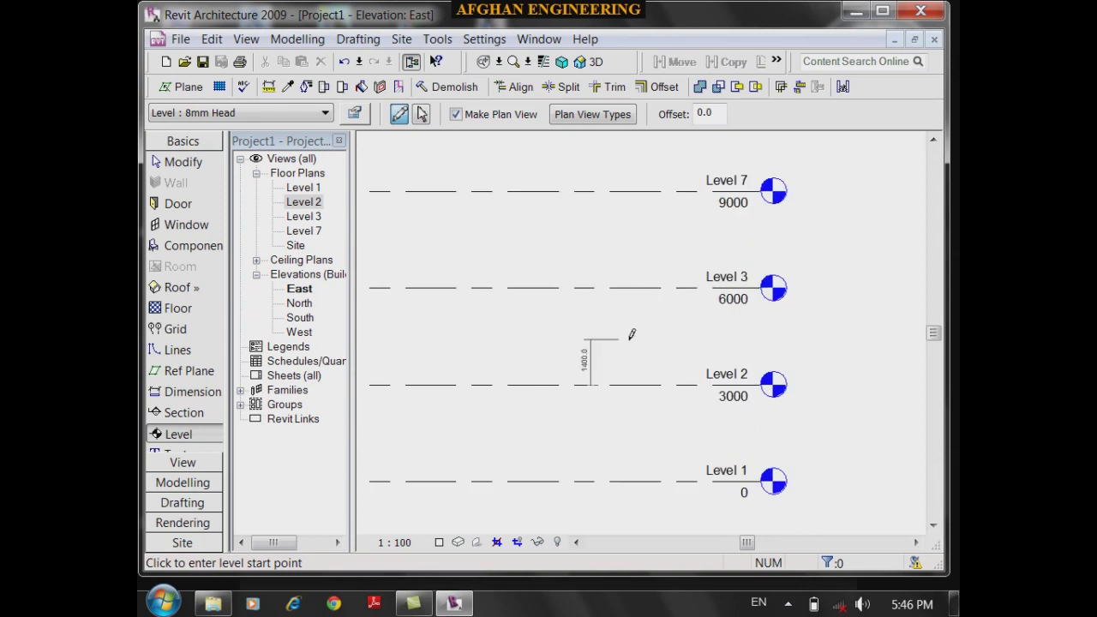
scroll(806, 286, down, 1)
key(Escape)
- Delete the topmost level, Level 7, from the East elevation along with its views
drag(829, 260, 637, 139)
key(Delete)
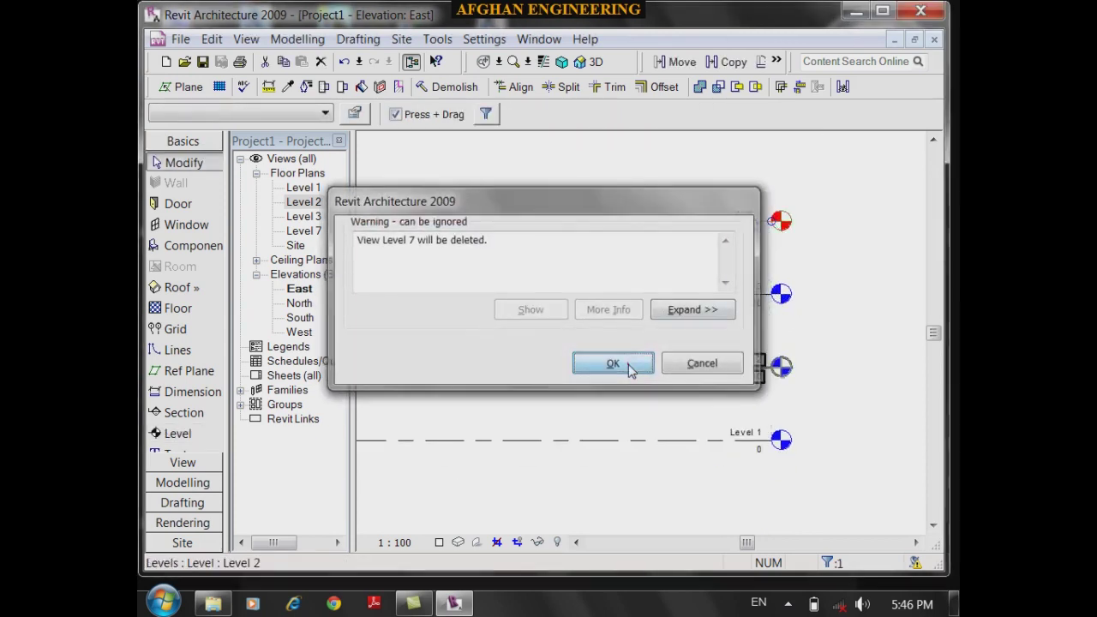
click(632, 367)
scroll(643, 288, up, 2)
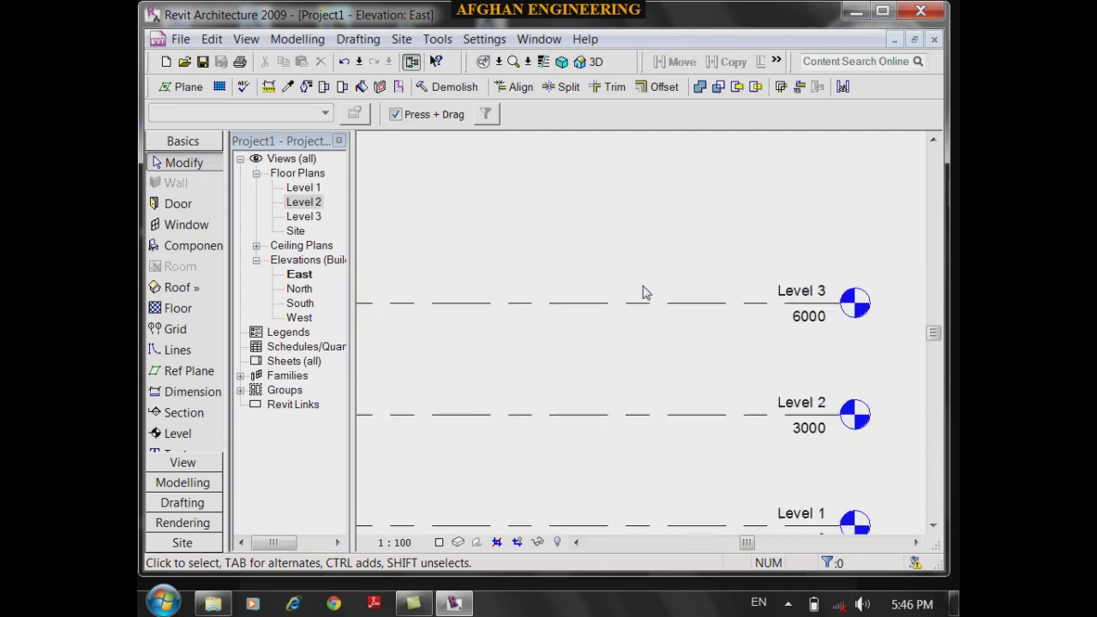
- Create a level with plan views above Level 3 by picking its line with an offset of 3000
click(182, 434)
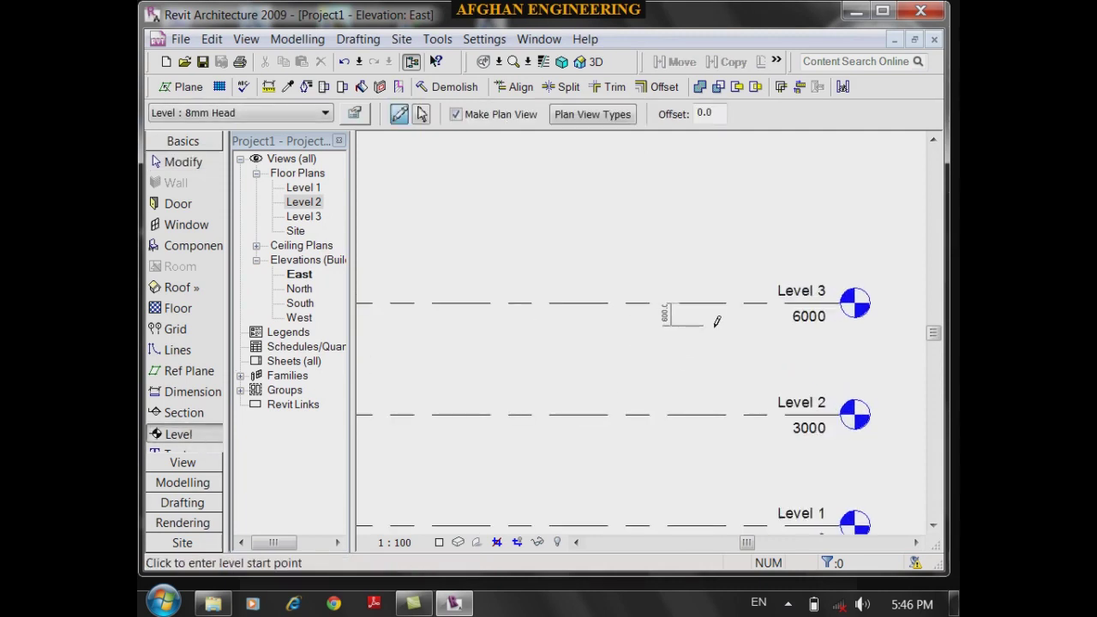
click(421, 114)
double_click(703, 115)
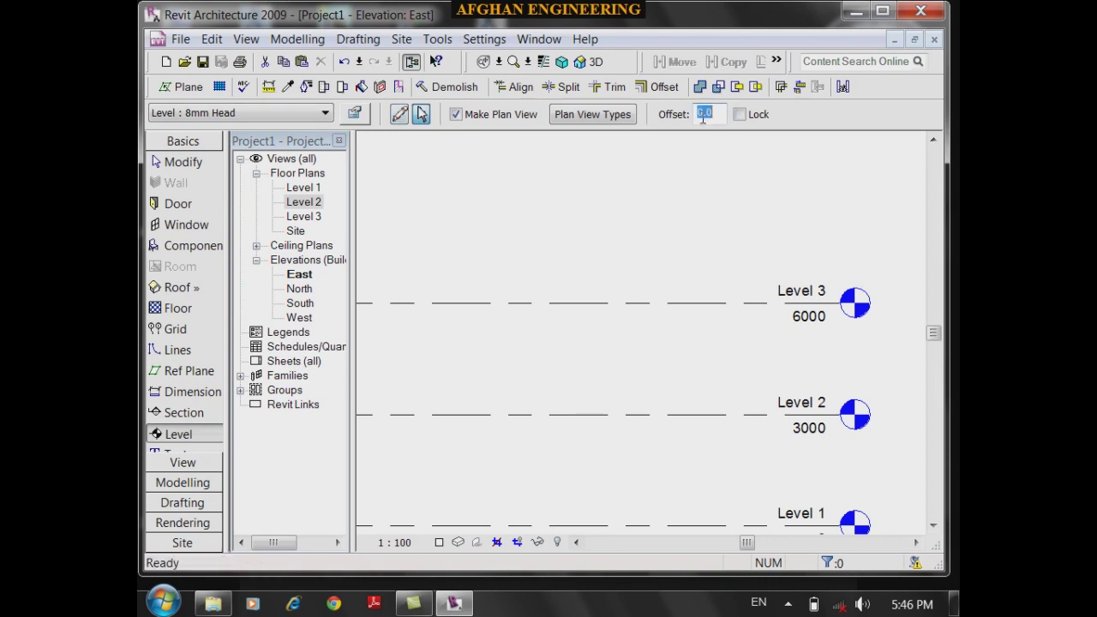
text(3000)
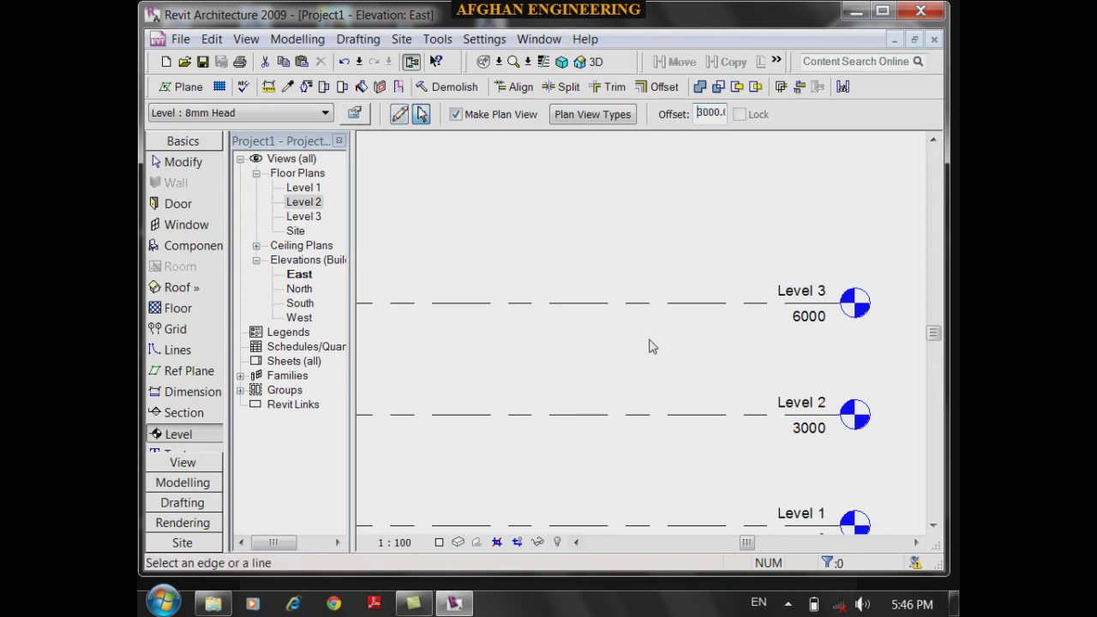
click(655, 310)
scroll(863, 189, up, 1)
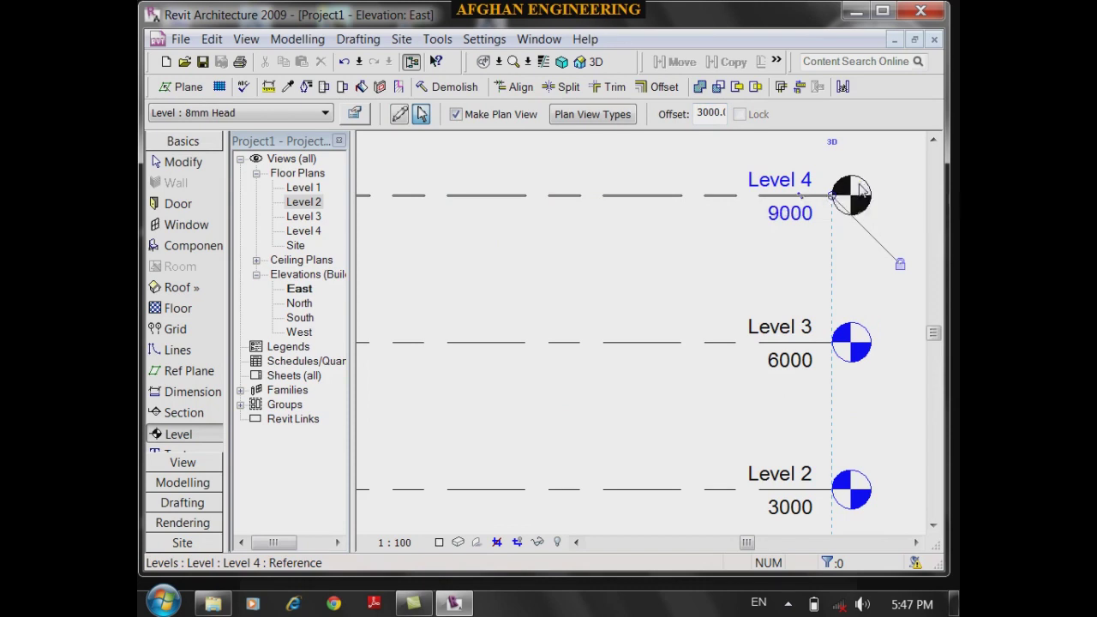
scroll(829, 142, up, 4)
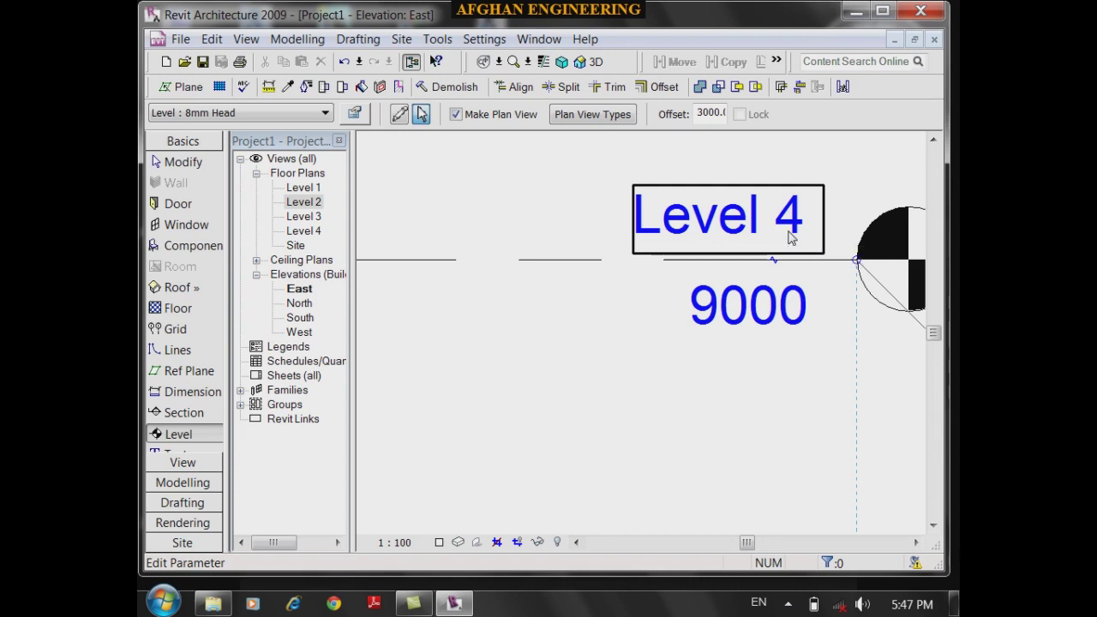
scroll(790, 239, down, 6)
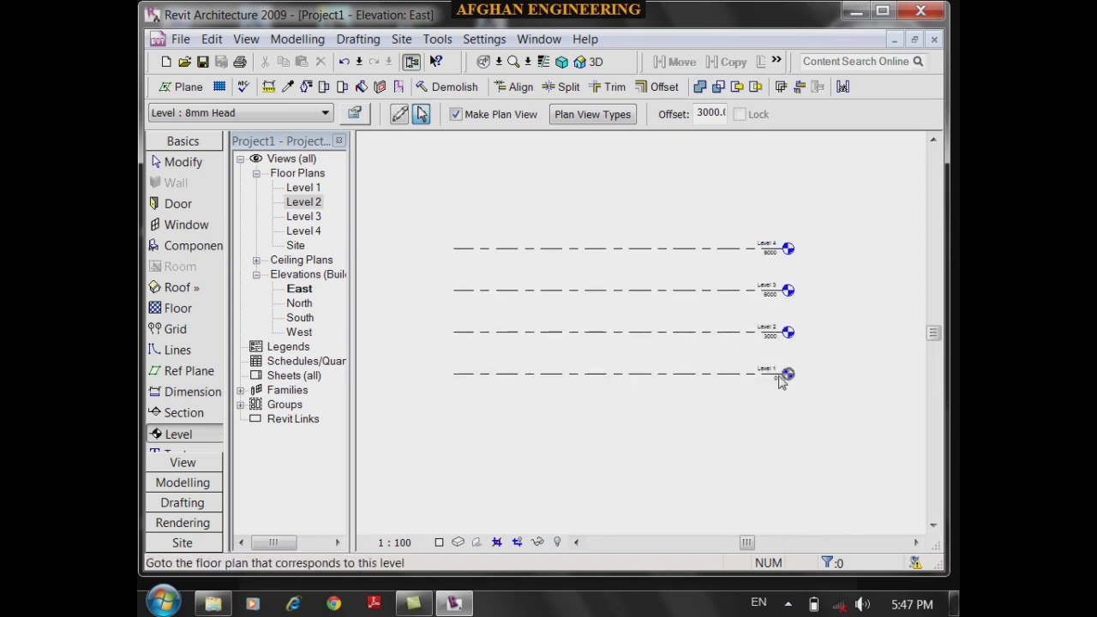
- Open the Level 1 floor plan
double_click(305, 189)
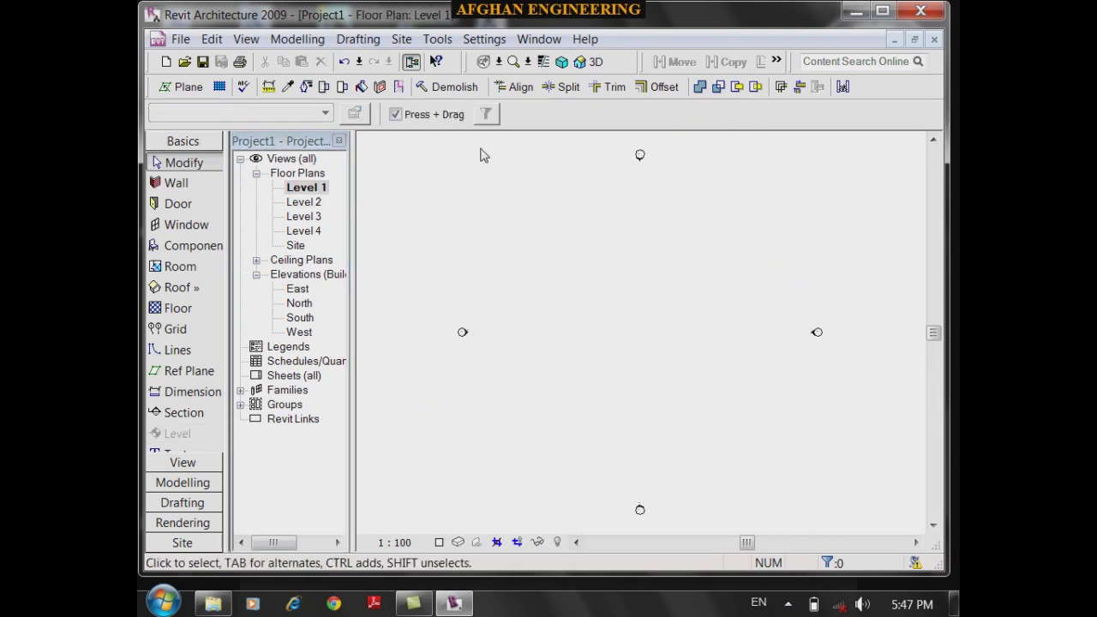
scroll(591, 168, down, 1)
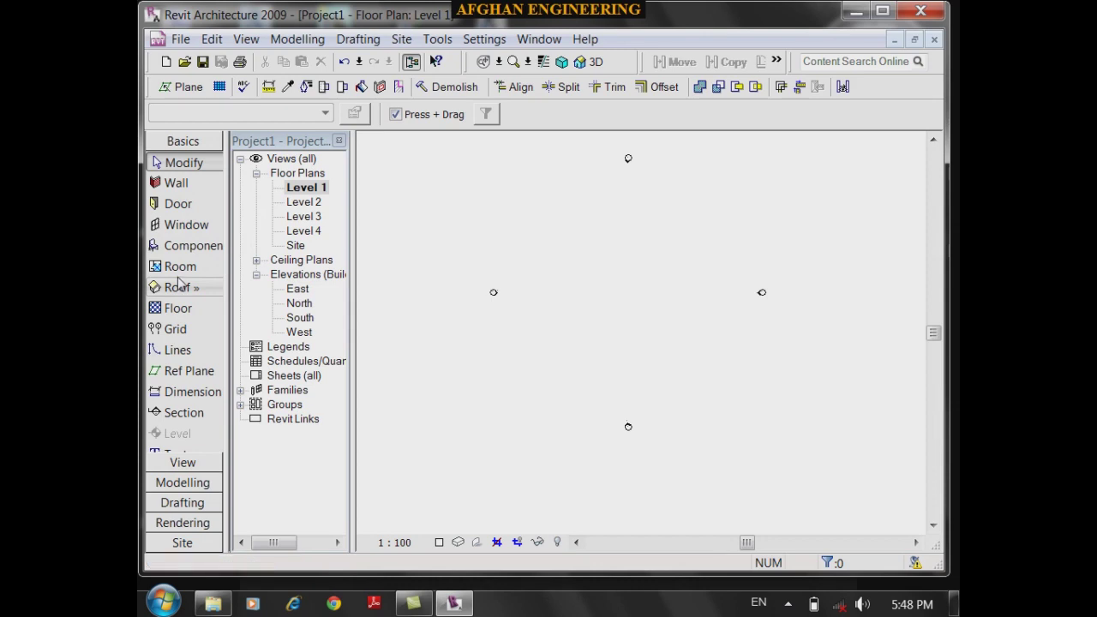
click(183, 483)
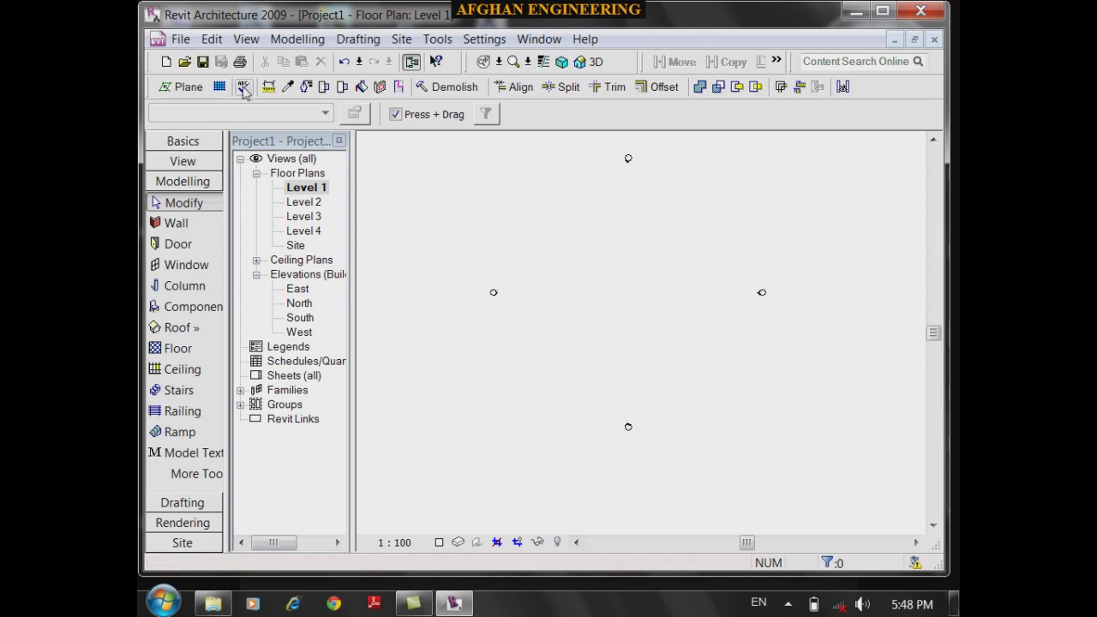
click(286, 40)
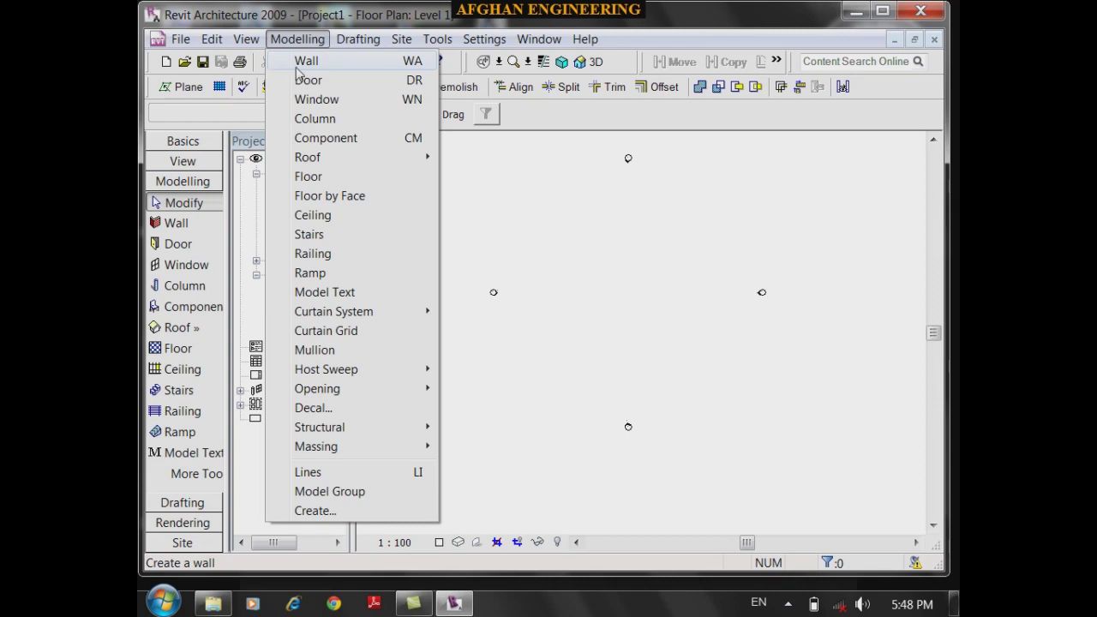
click(203, 142)
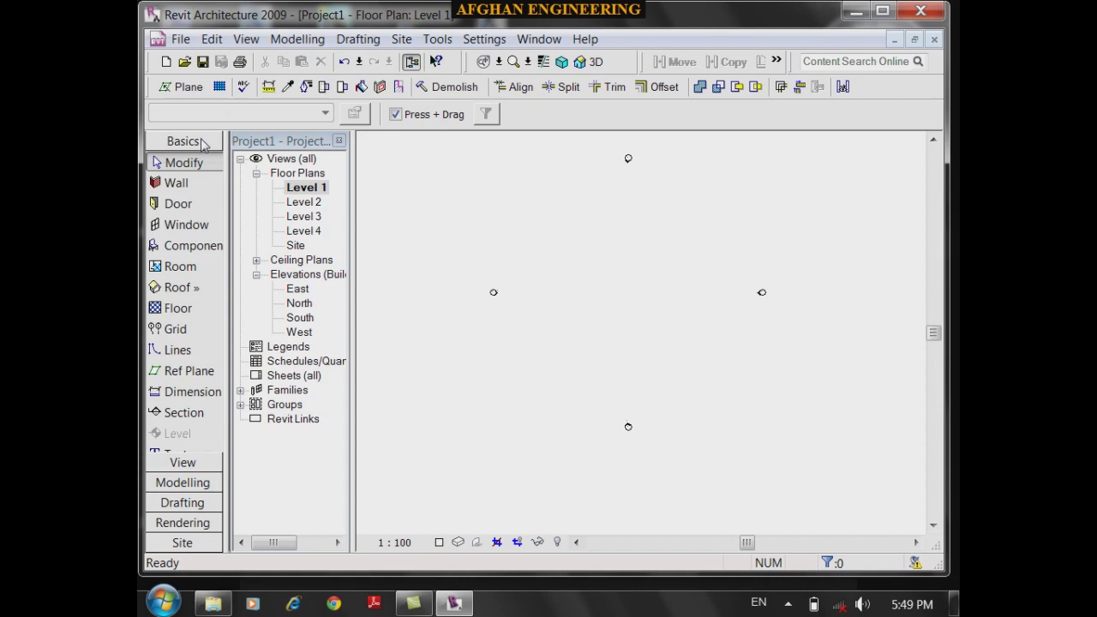
click(188, 166)
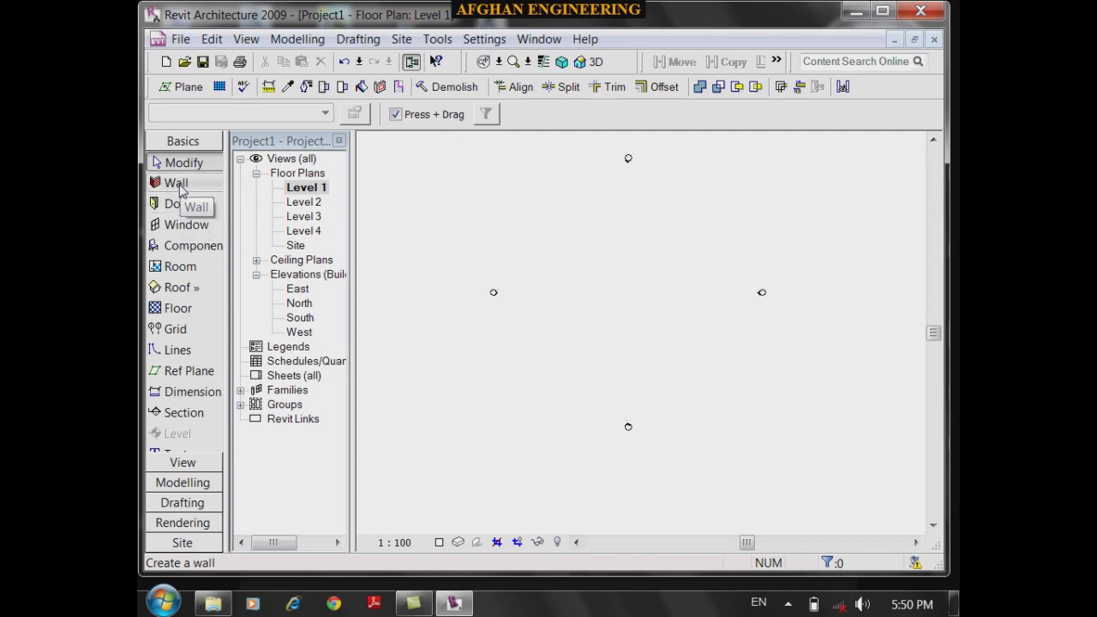
click(178, 185)
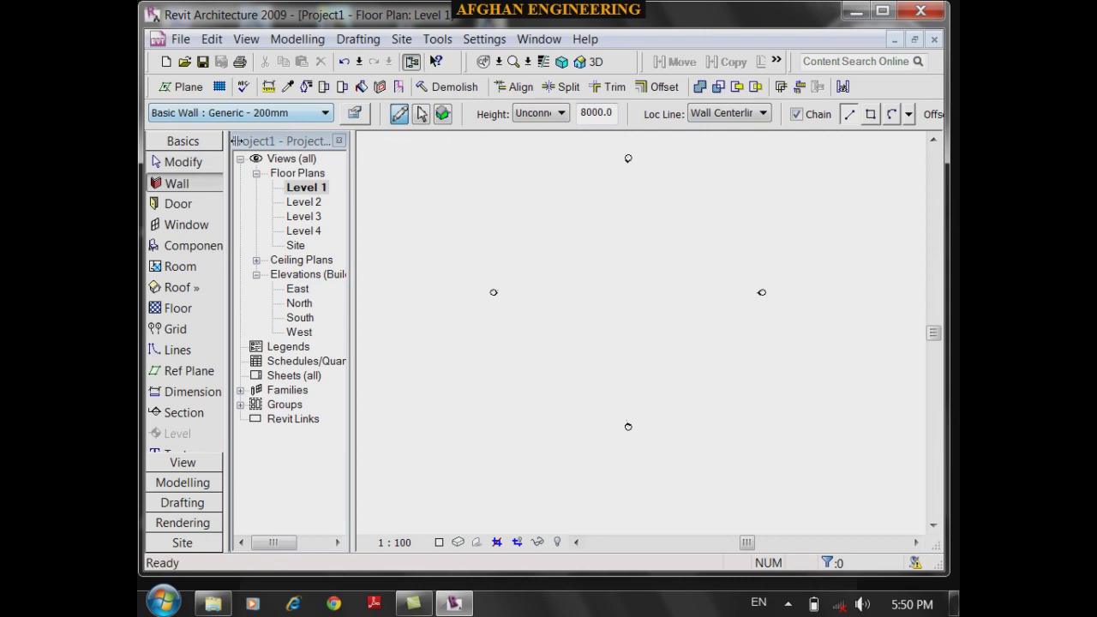
click(191, 168)
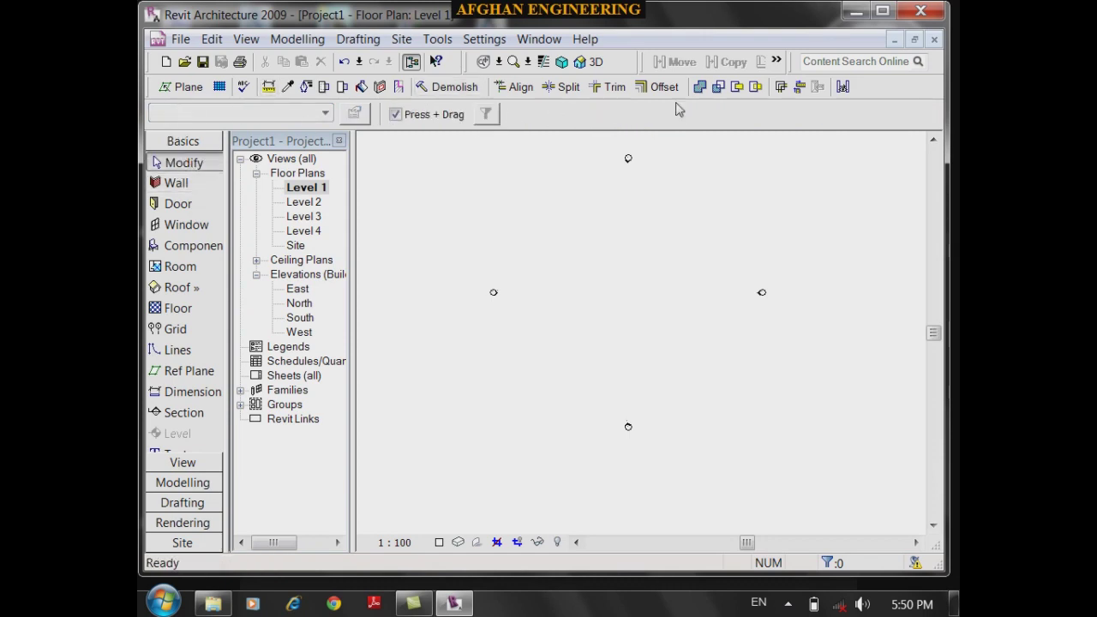
click(177, 184)
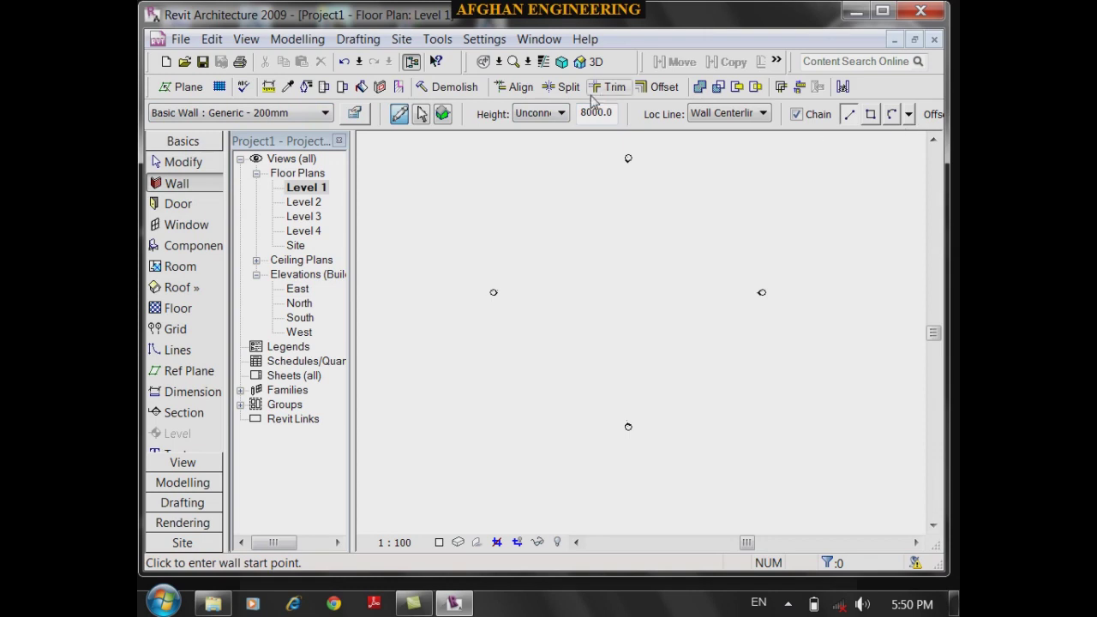
click(197, 162)
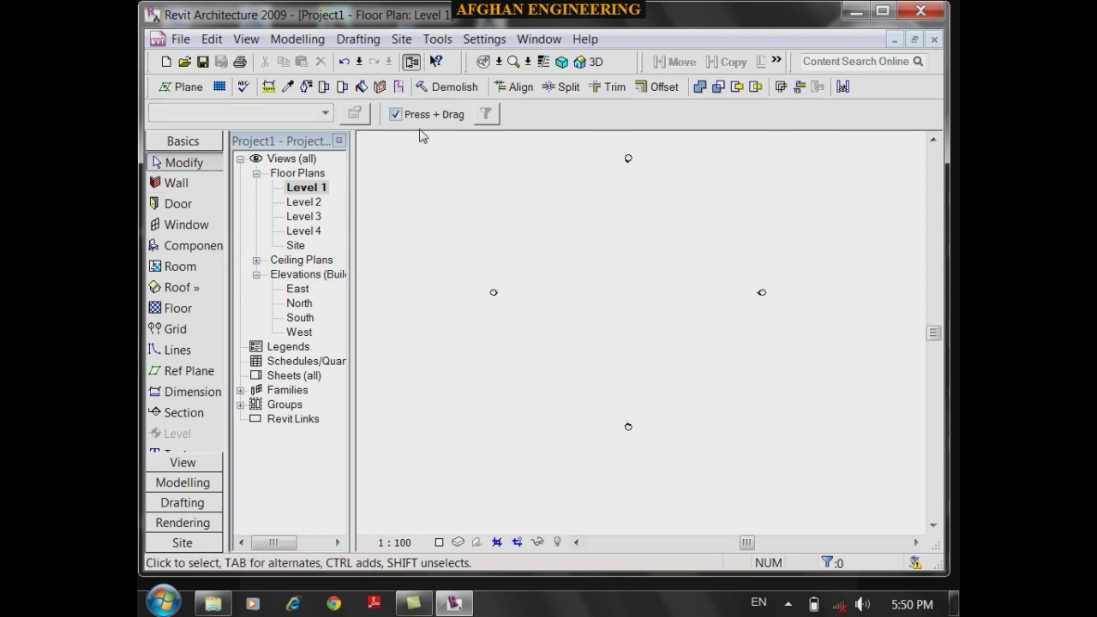
- Select the elevation markers around the Level 1 plan with a selection window, and clear the selection
drag(657, 258, 535, 336)
drag(728, 210, 394, 496)
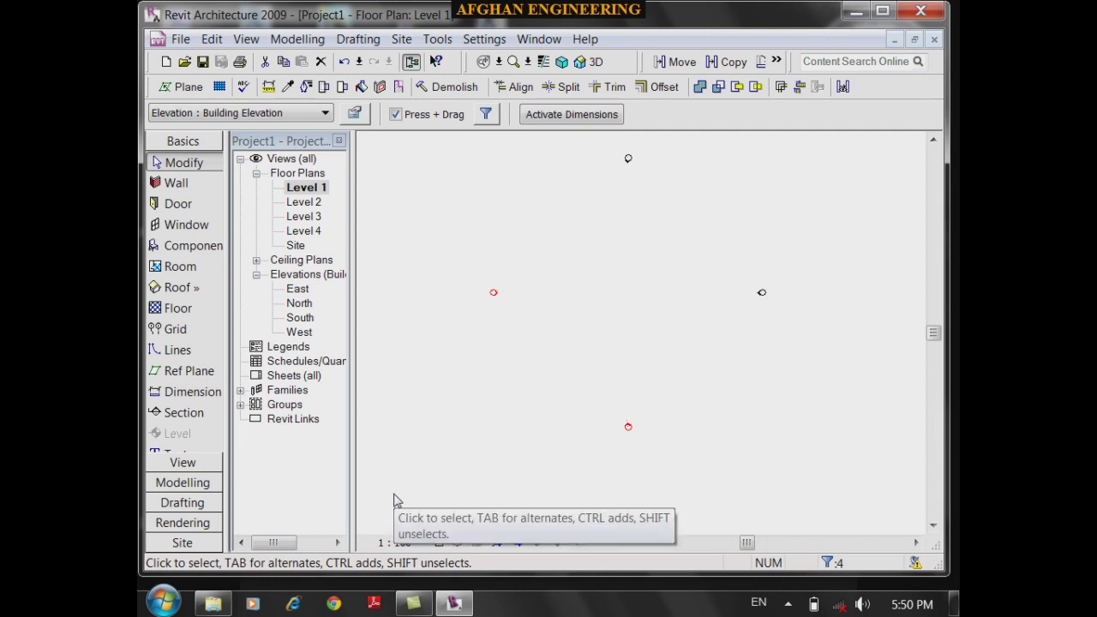
click(583, 318)
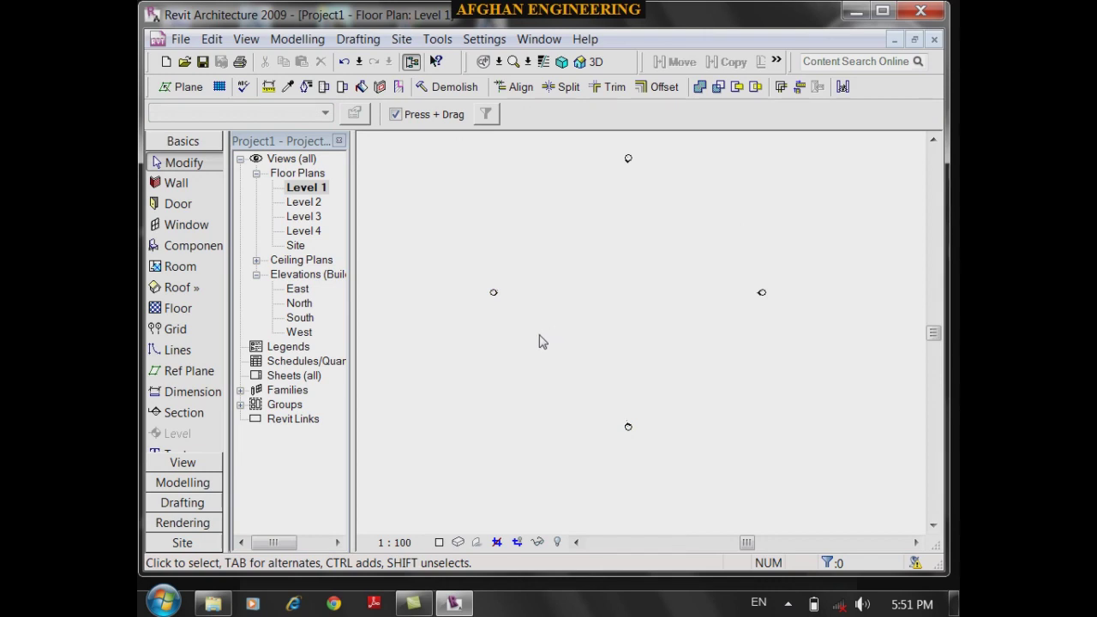
- Start the Wall command in draw mode with the type Basic Wall : Generic - 300mm
click(168, 190)
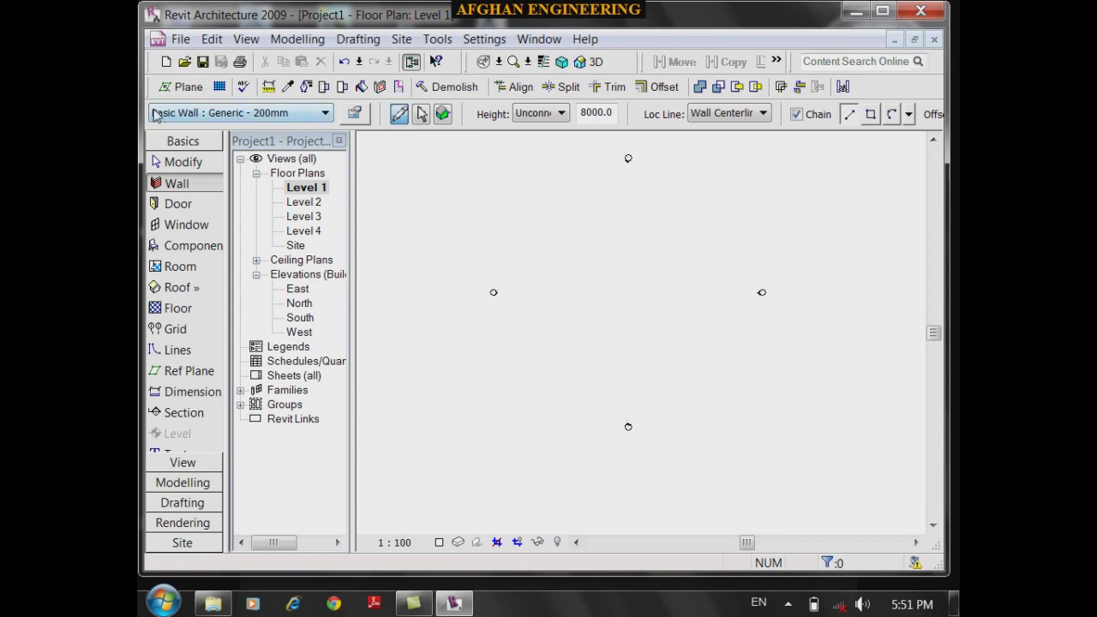
click(185, 113)
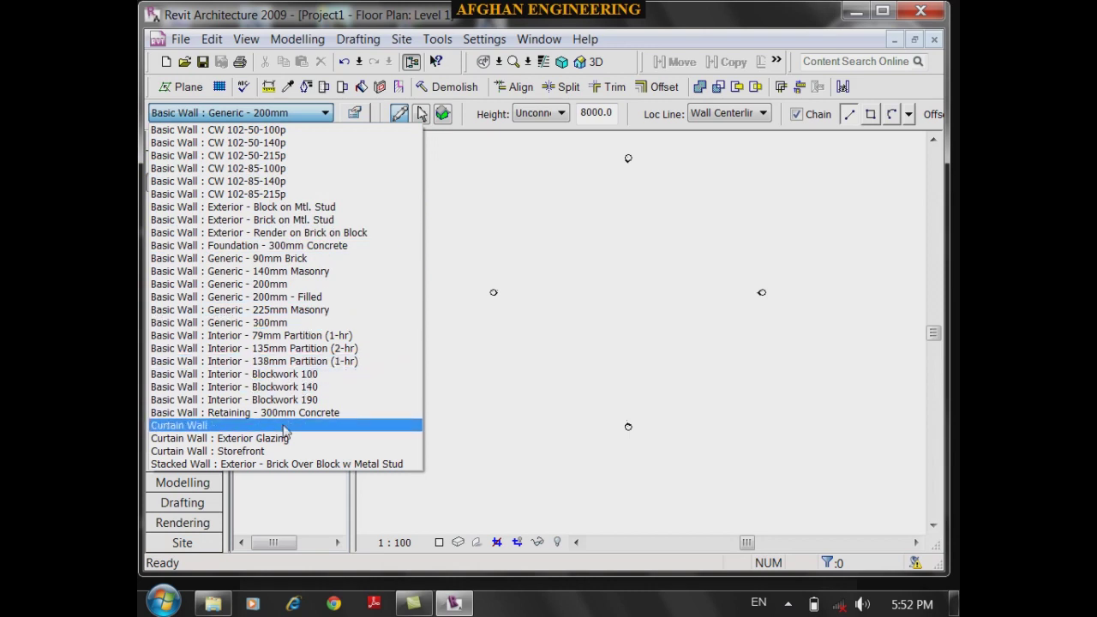
click(246, 323)
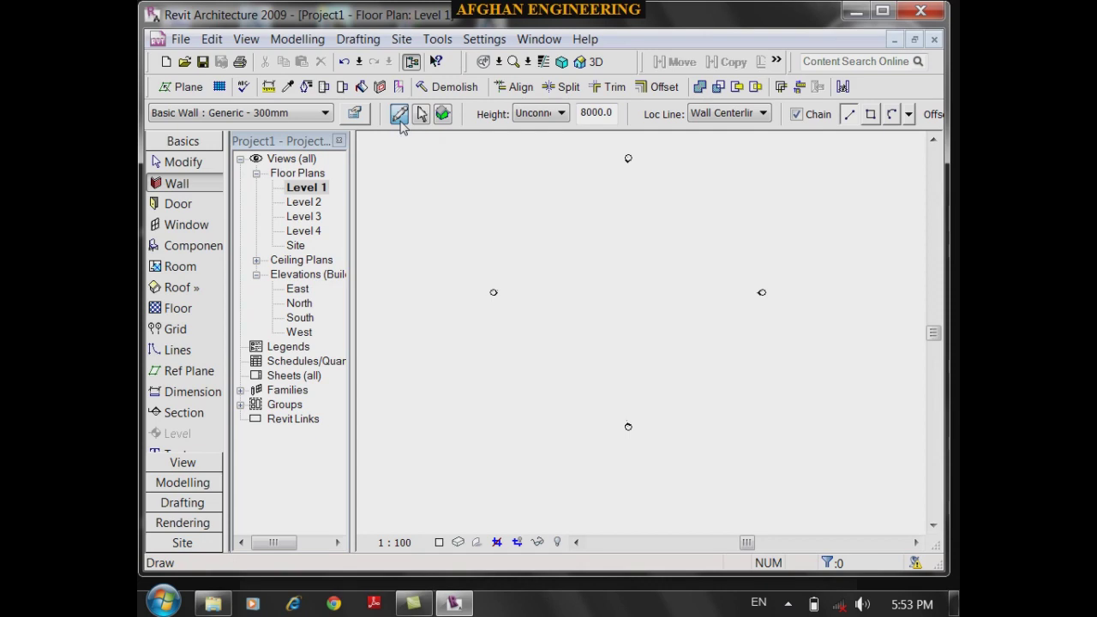
click(400, 118)
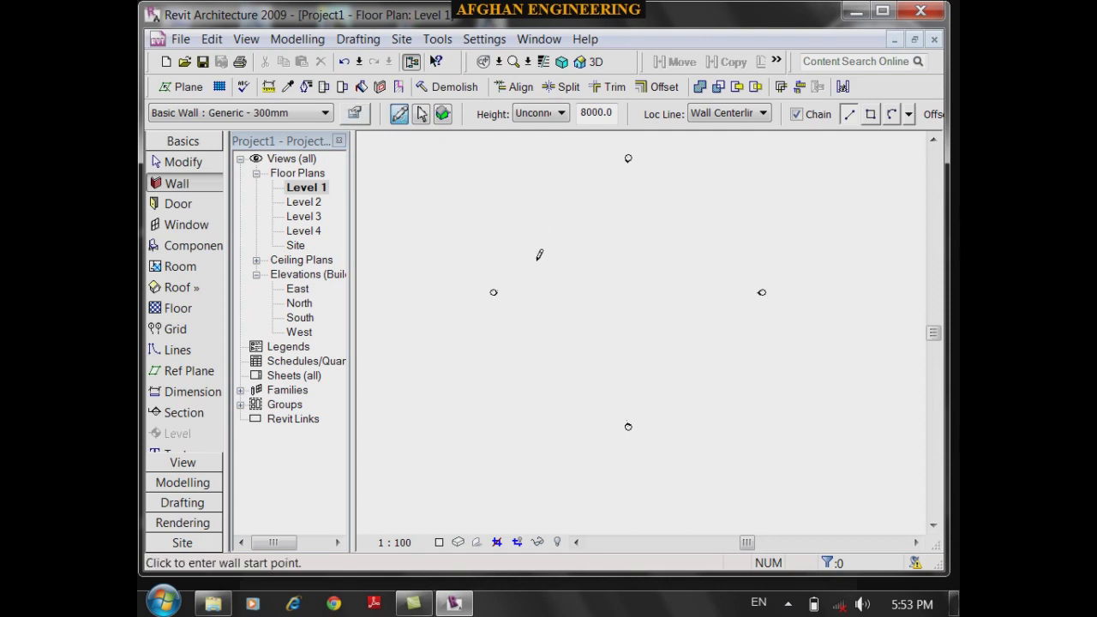
- Draw a chain of straight walls between the elevation markers, starting with a horizontal segment about 25000 mm long
click(539, 256)
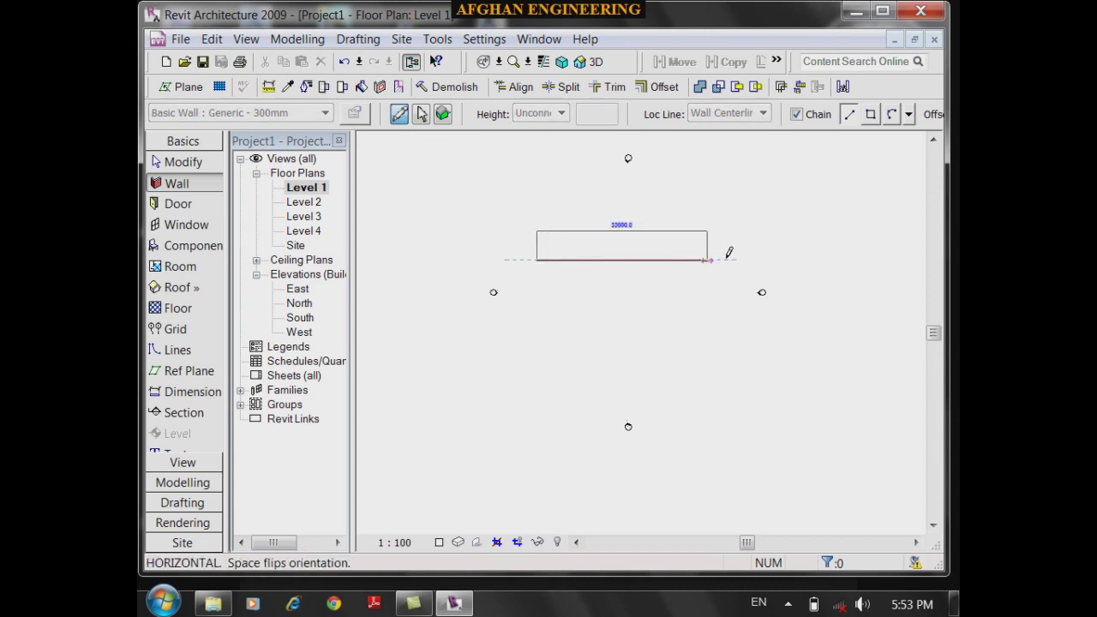
click(670, 260)
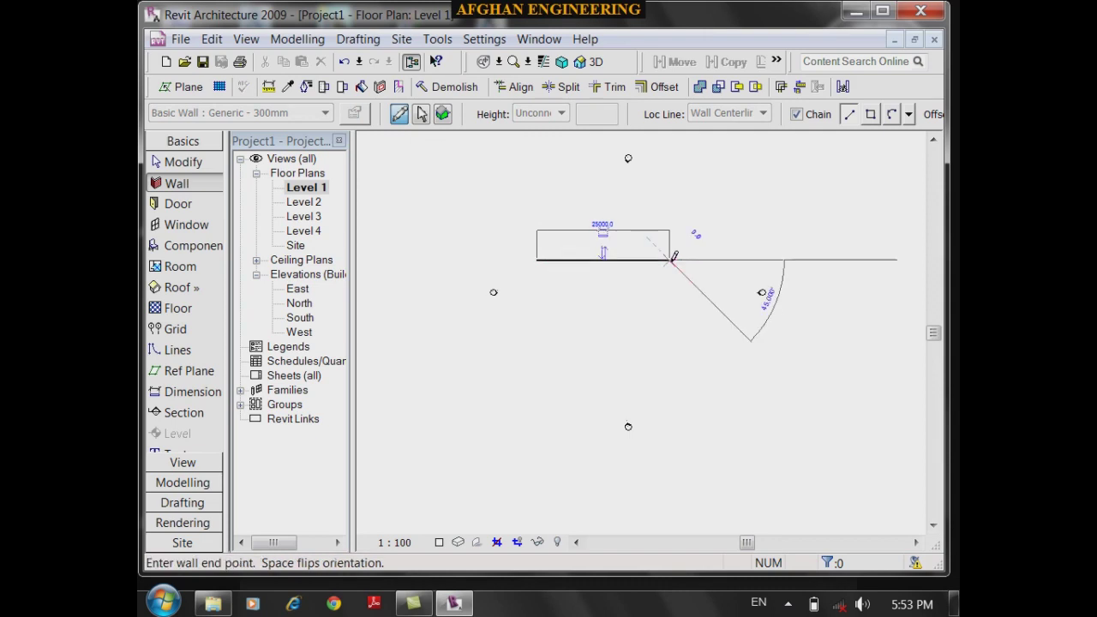
click(669, 341)
click(536, 356)
click(509, 298)
click(510, 203)
click(742, 230)
click(712, 354)
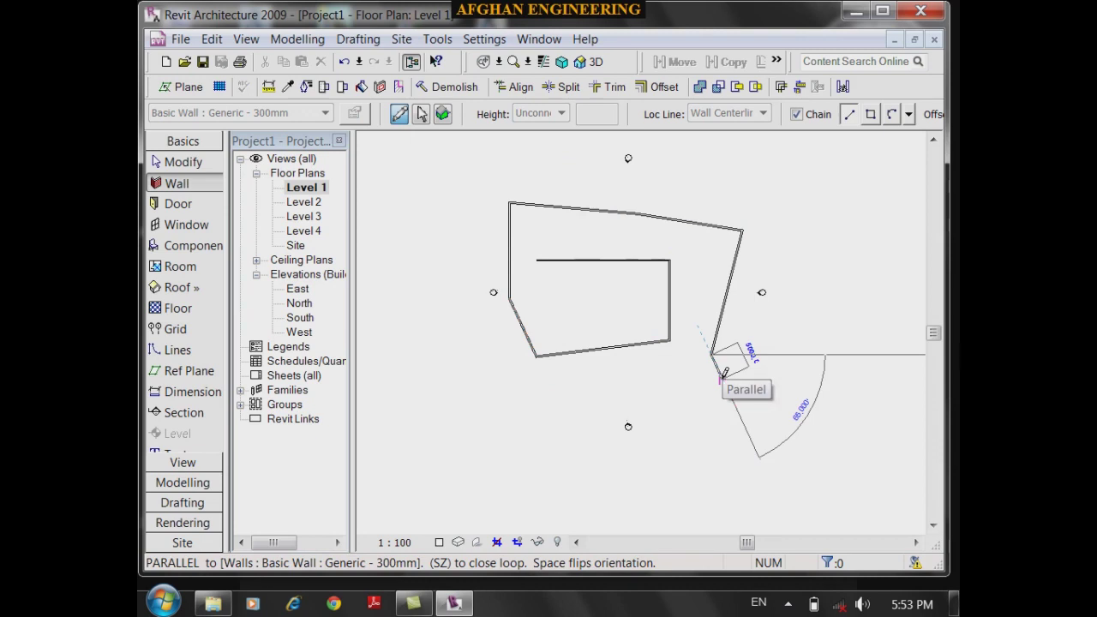
- Undo all segments of the drawn wall chain on Level 1, leaving the Wall command in pick lines mode
click(422, 114)
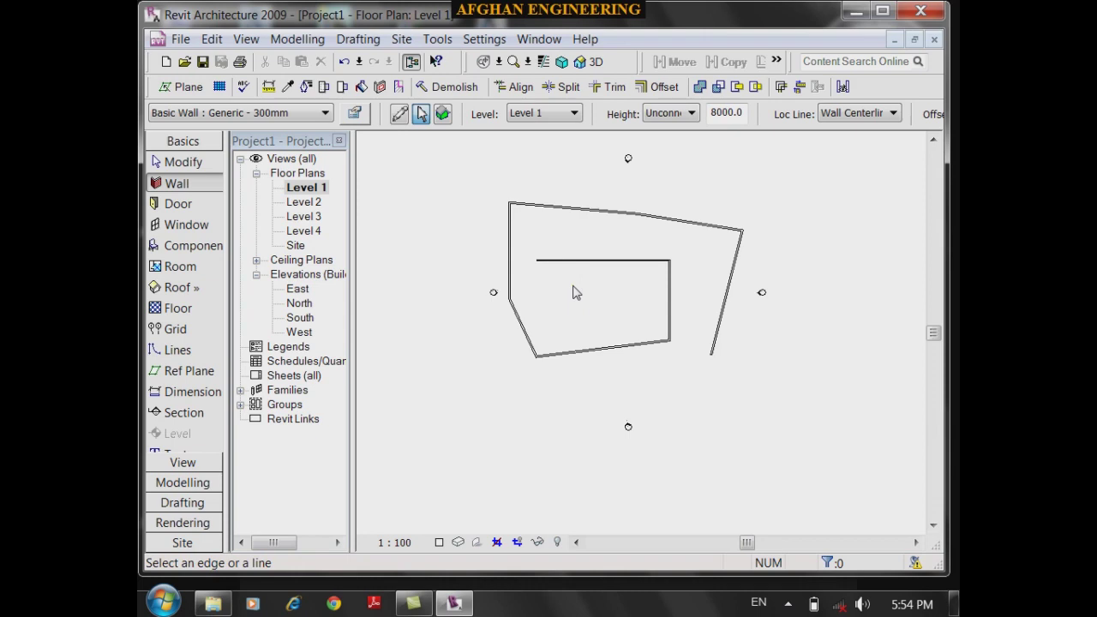
key(ctrl+z)
key(ctrl+z)
key(ctrl+z)
key(ctrl+z)
key(ctrl+z)
key(ctrl+z)
key(ctrl+z)
key(ctrl+z)
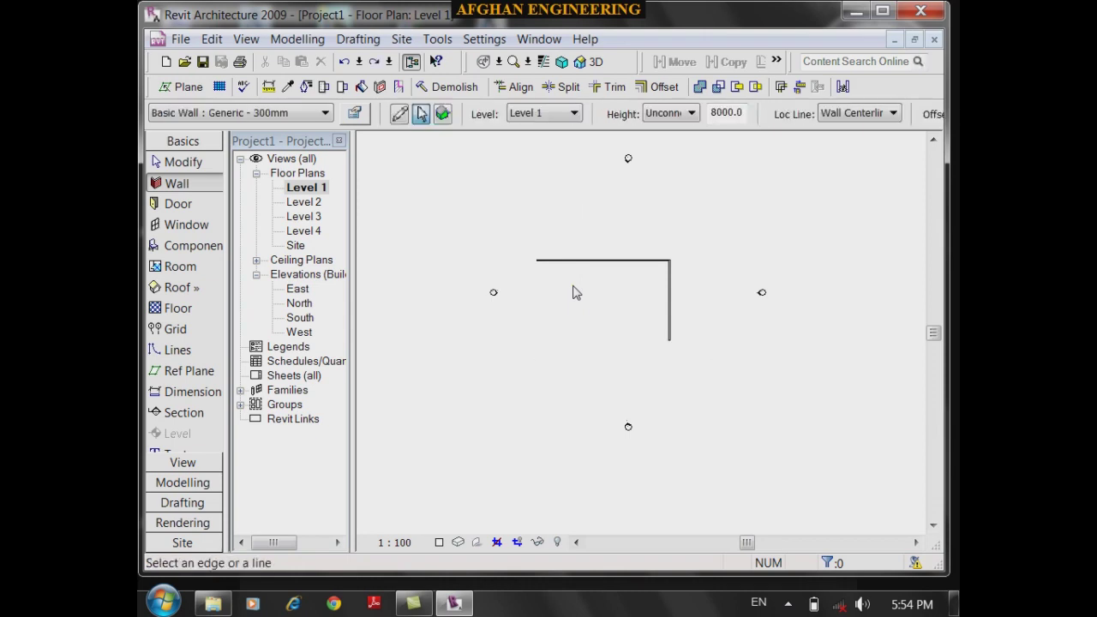
click(422, 114)
- Draw a single horizontal model line between the west and east elevation markers on Level 1
click(207, 353)
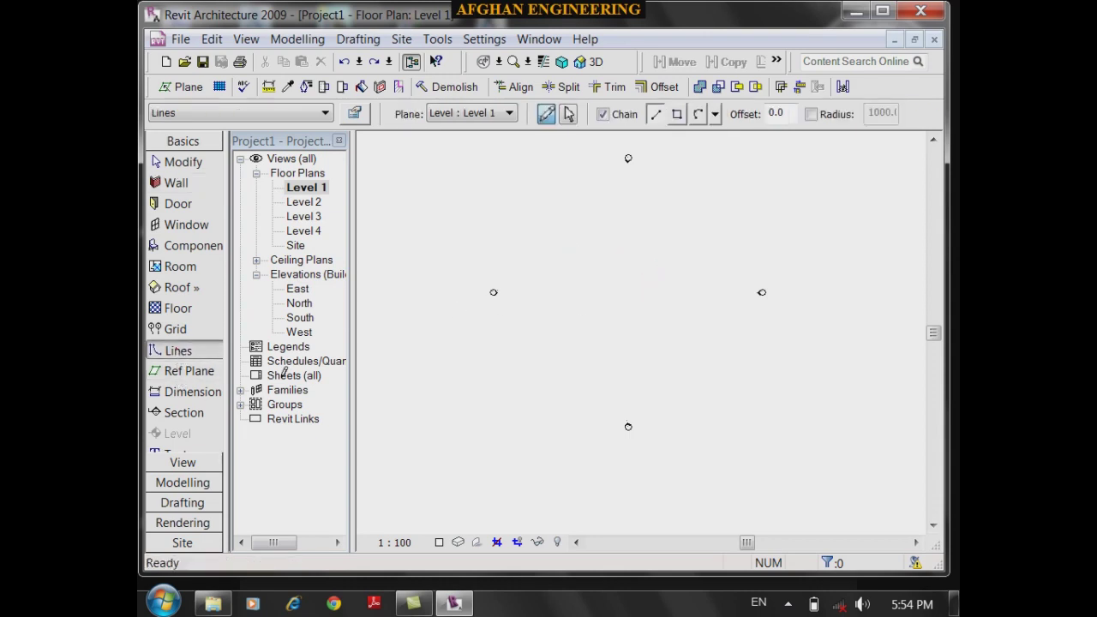
click(550, 319)
click(685, 320)
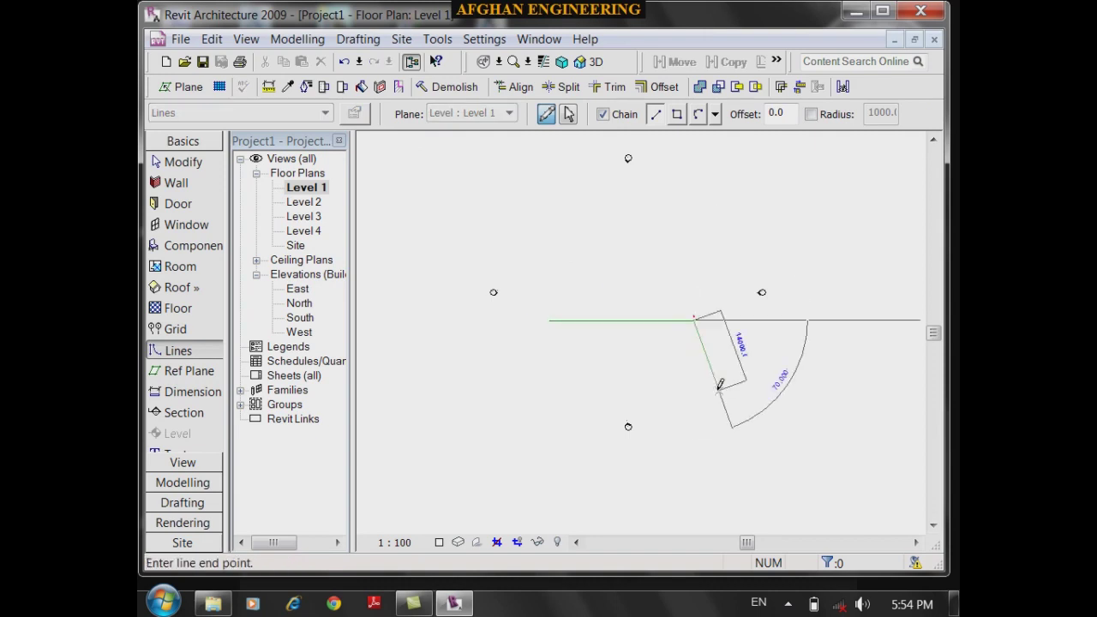
scroll(718, 387, up, 2)
key(Escape)
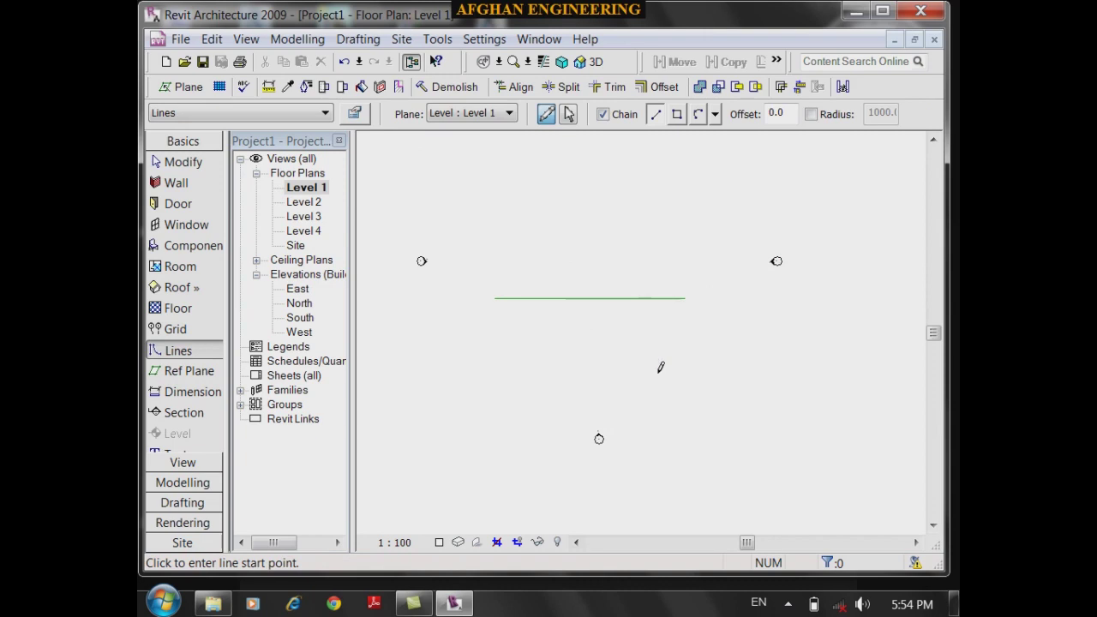
- Create a Generic - 300mm wall on Level 1 by picking the horizontal model line
click(180, 182)
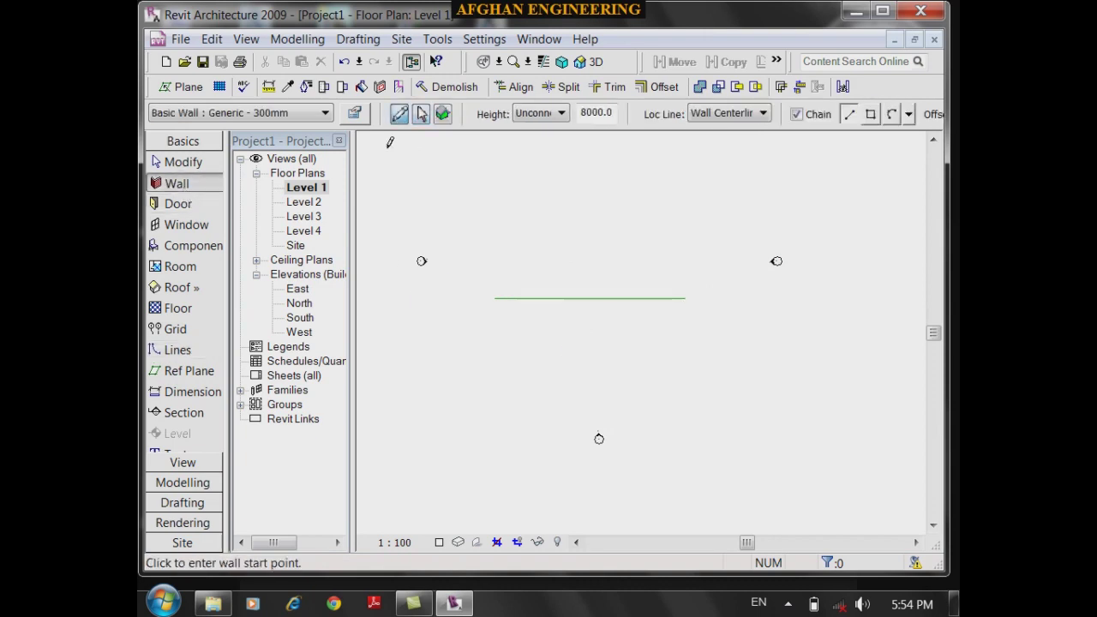
click(421, 113)
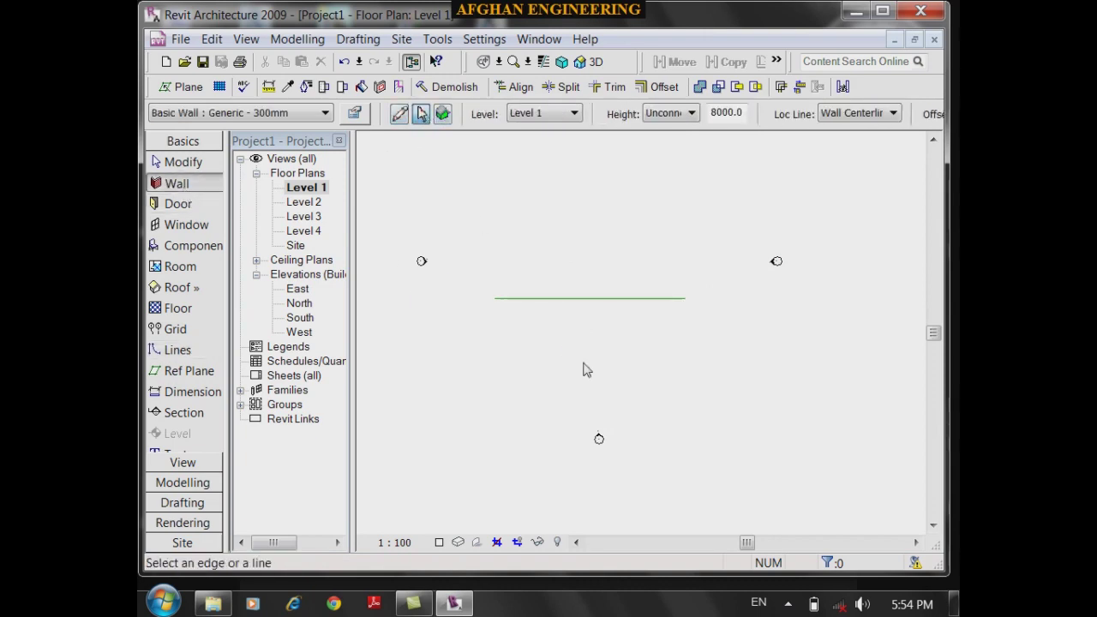
click(587, 300)
scroll(581, 323, up, 1)
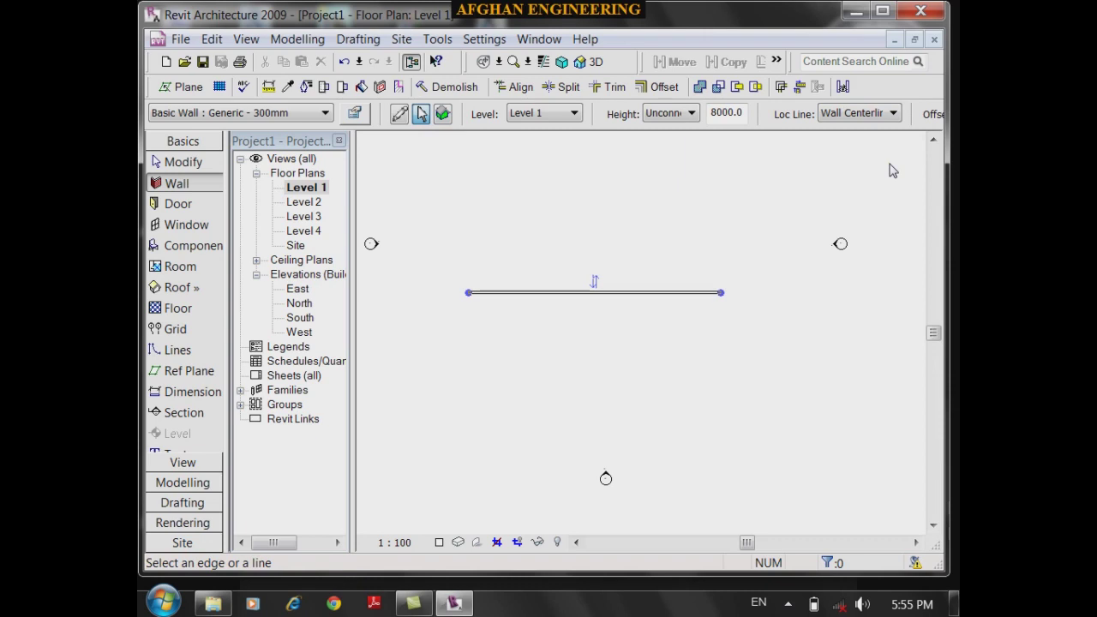
- Undo the picked wall and its model line, and return the Wall command to draw mode
key(ctrl+z)
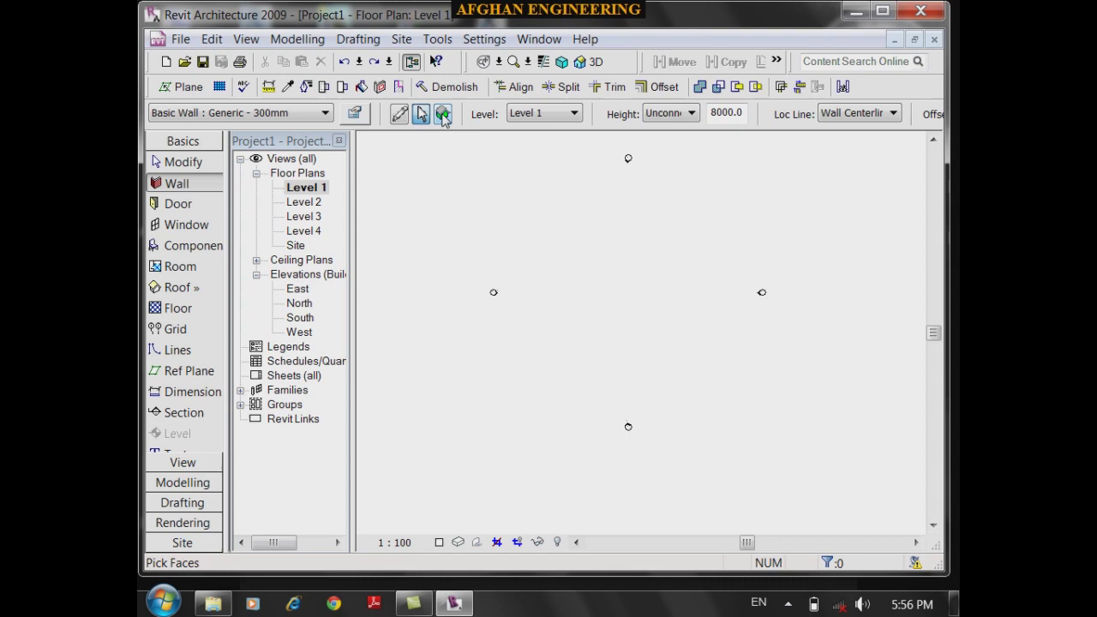
click(398, 116)
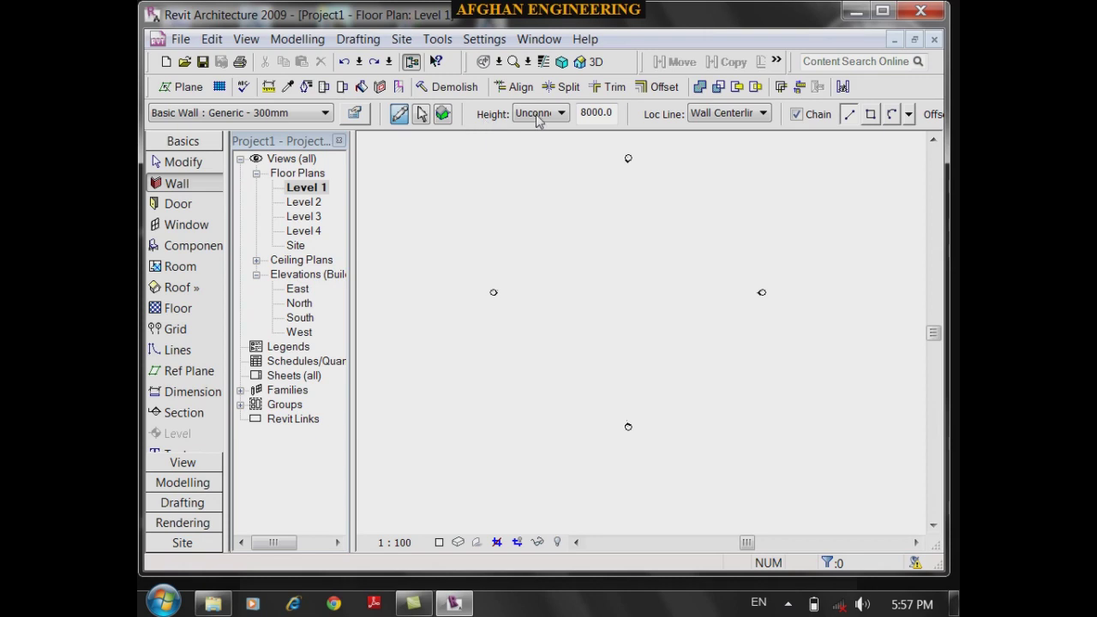
click(182, 183)
click(537, 294)
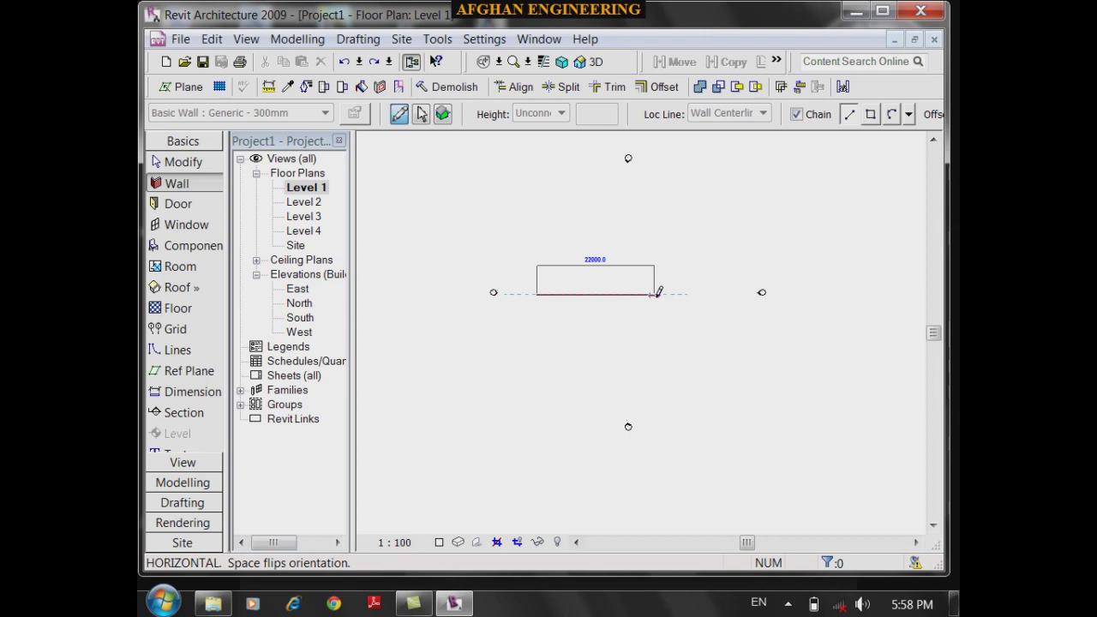
key(Escape)
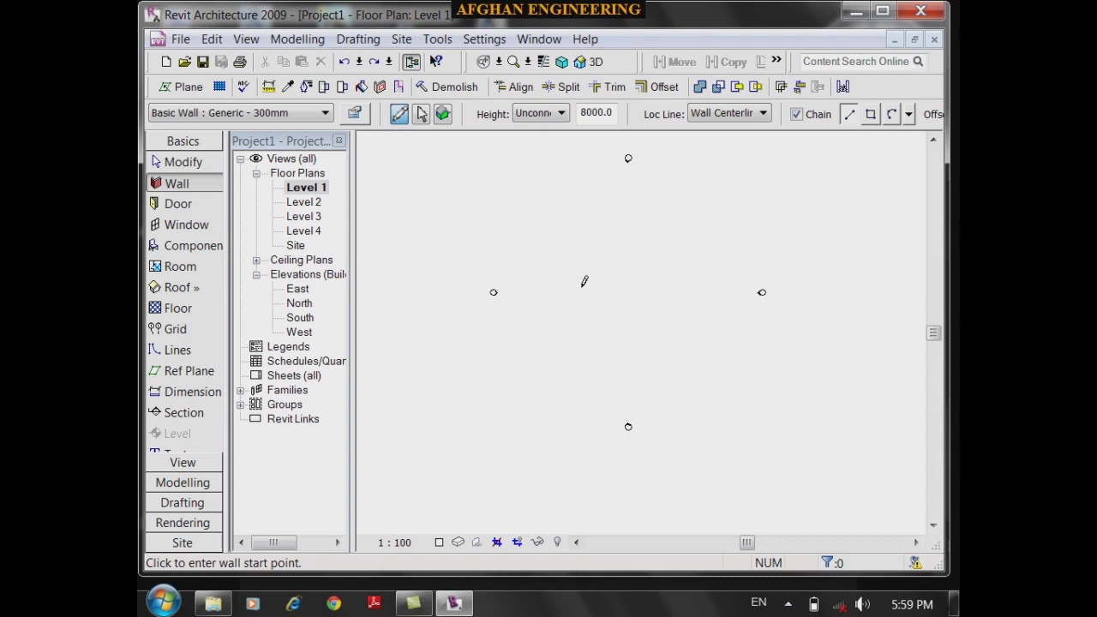
- Start the Wall command in the Level 2 floor plan and return to the Level 1 floor plan
double_click(312, 204)
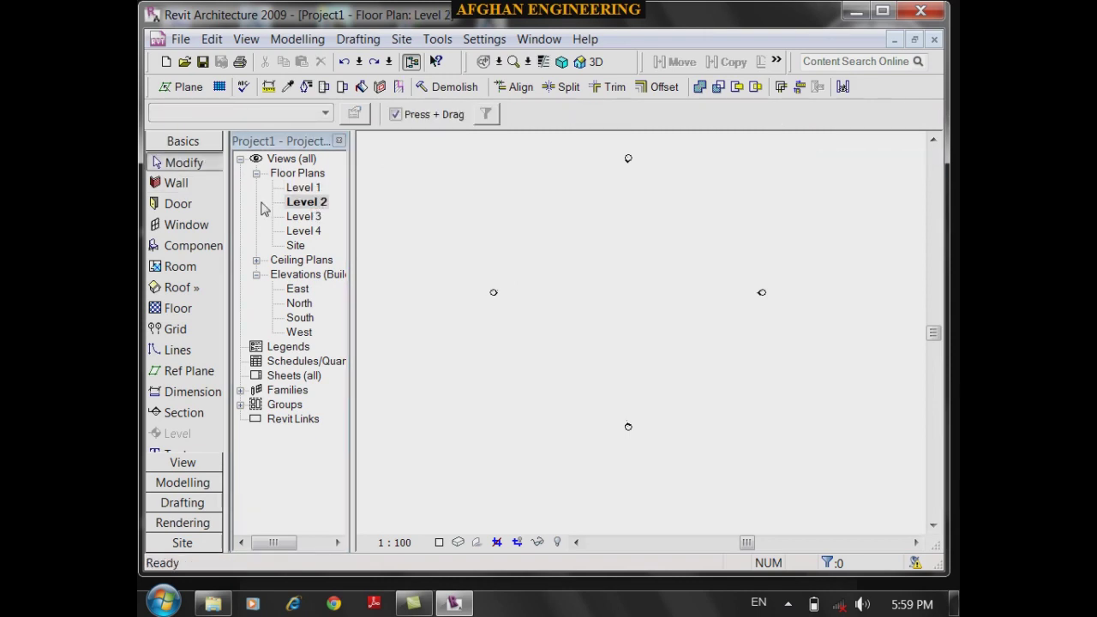
click(177, 183)
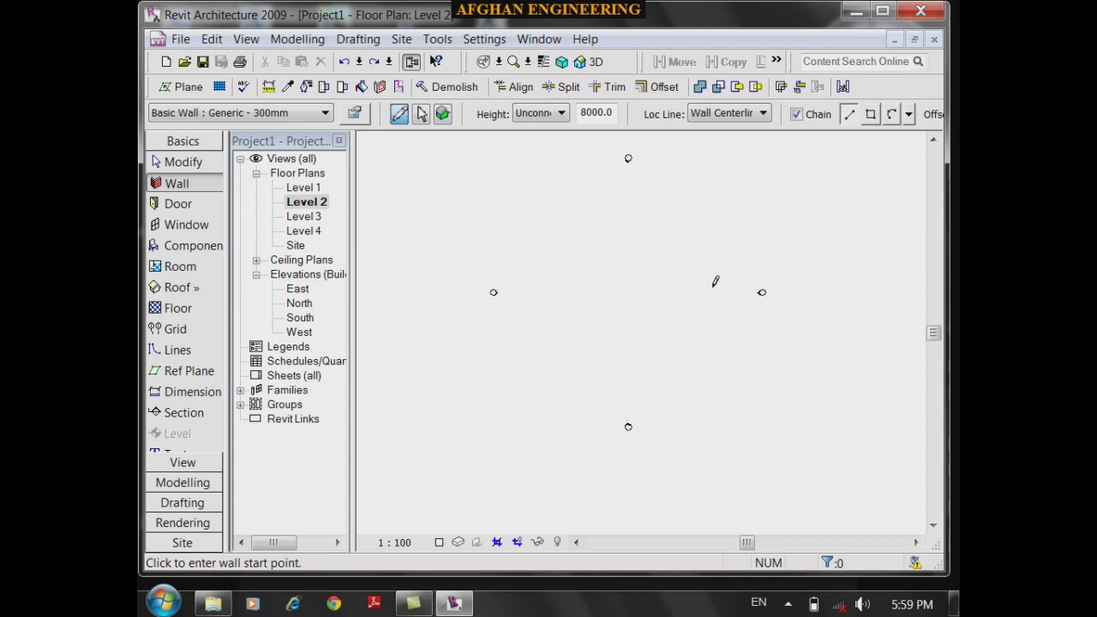
double_click(305, 187)
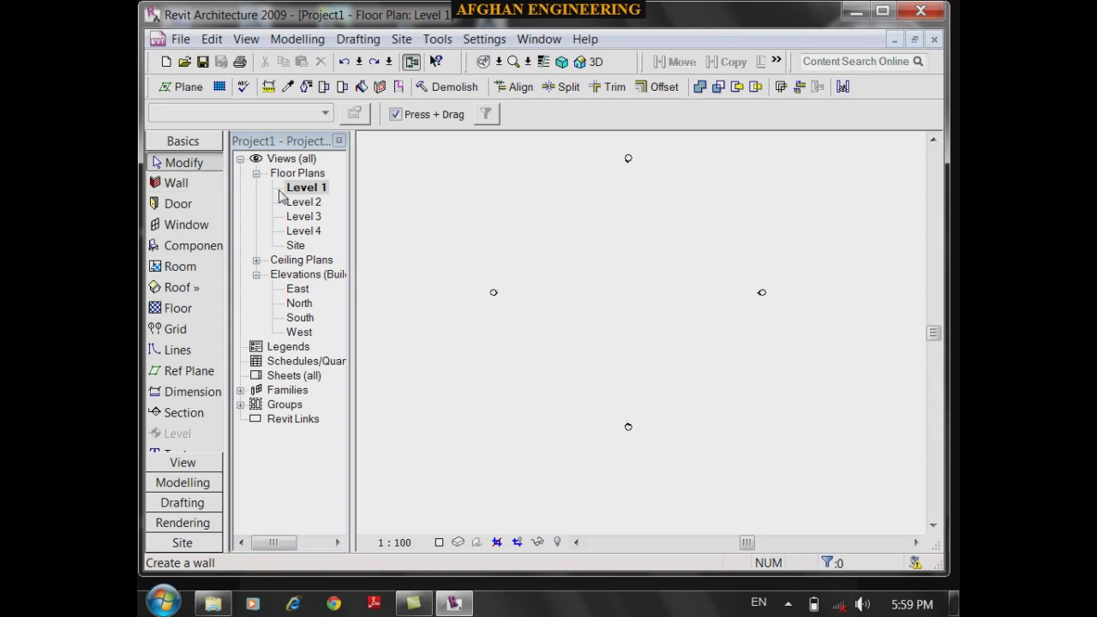
- Start a Generic - 300mm wall on Level 1, try an unconnected height of 3000, and set its height to Level 2
click(176, 183)
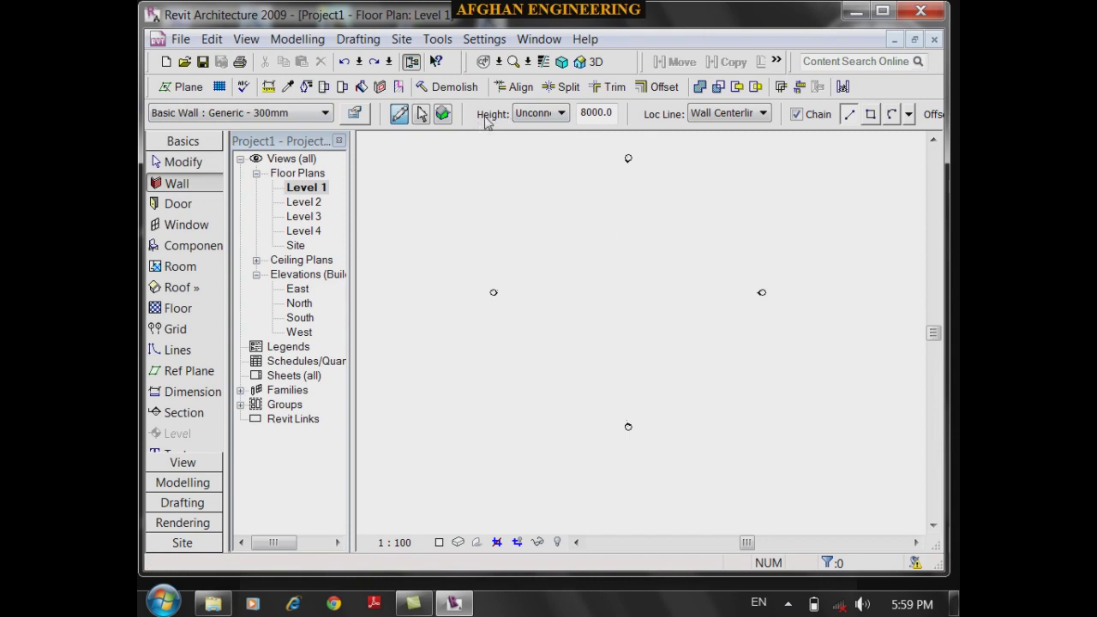
click(600, 120)
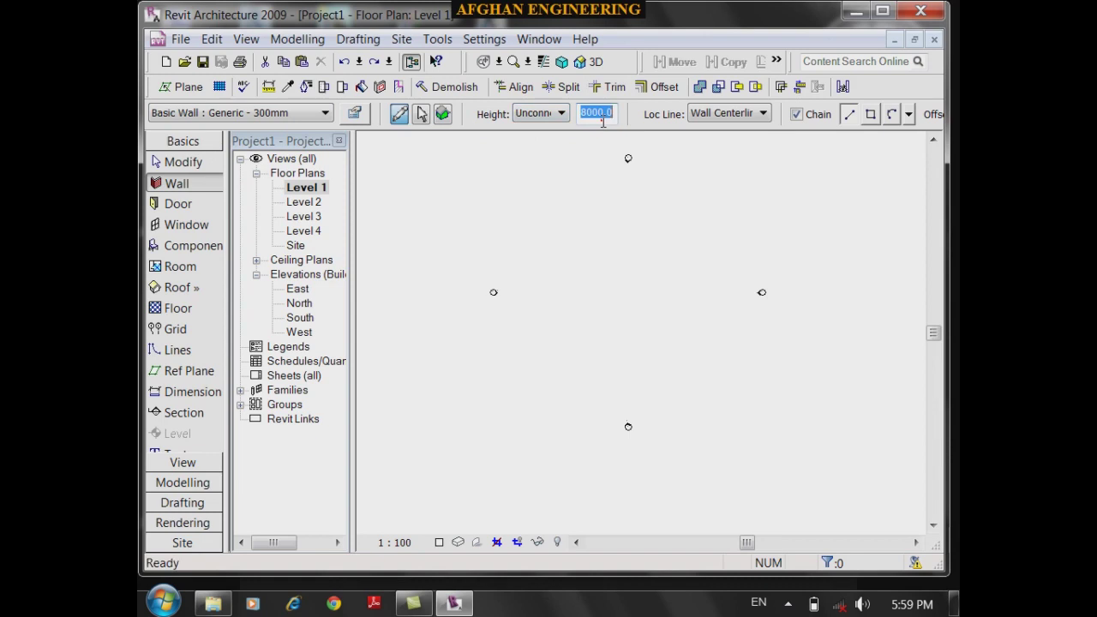
text(3000)
key(Return)
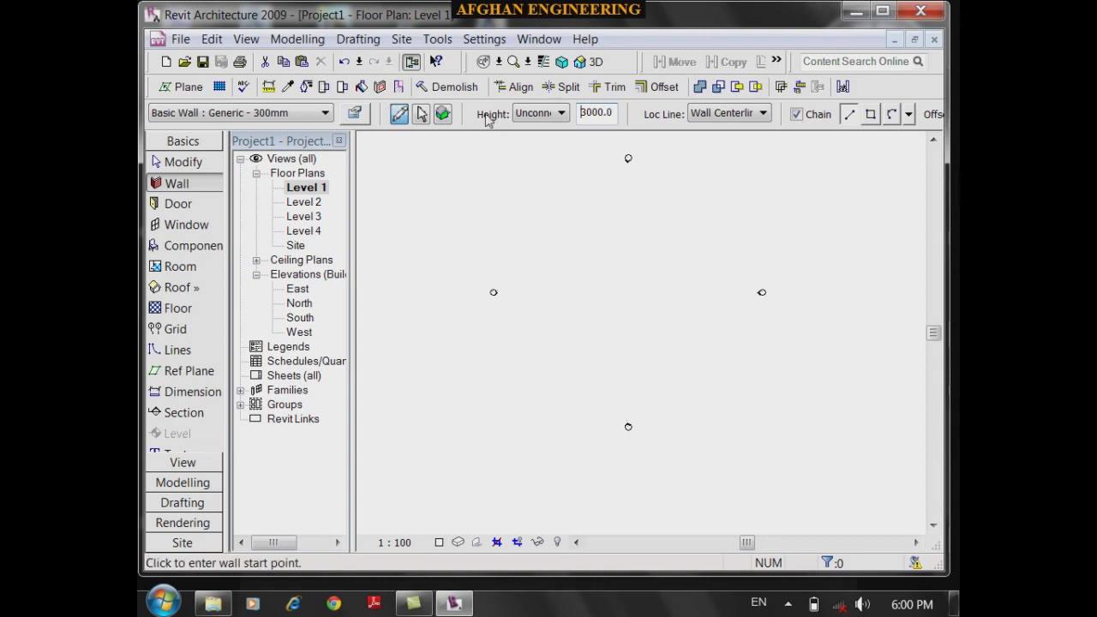
click(563, 114)
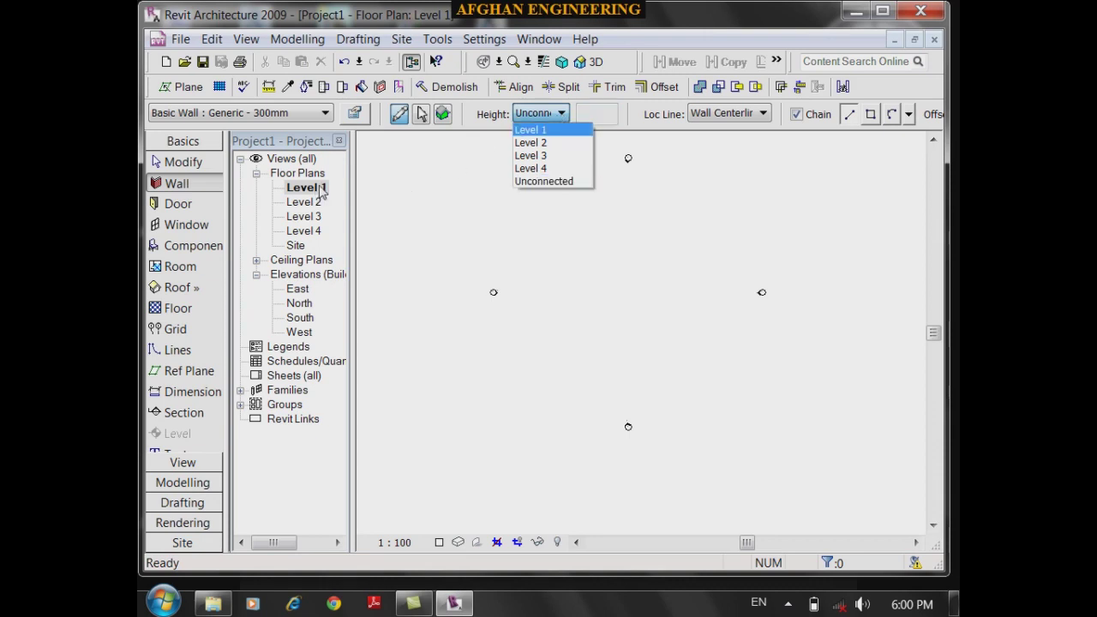
click(534, 140)
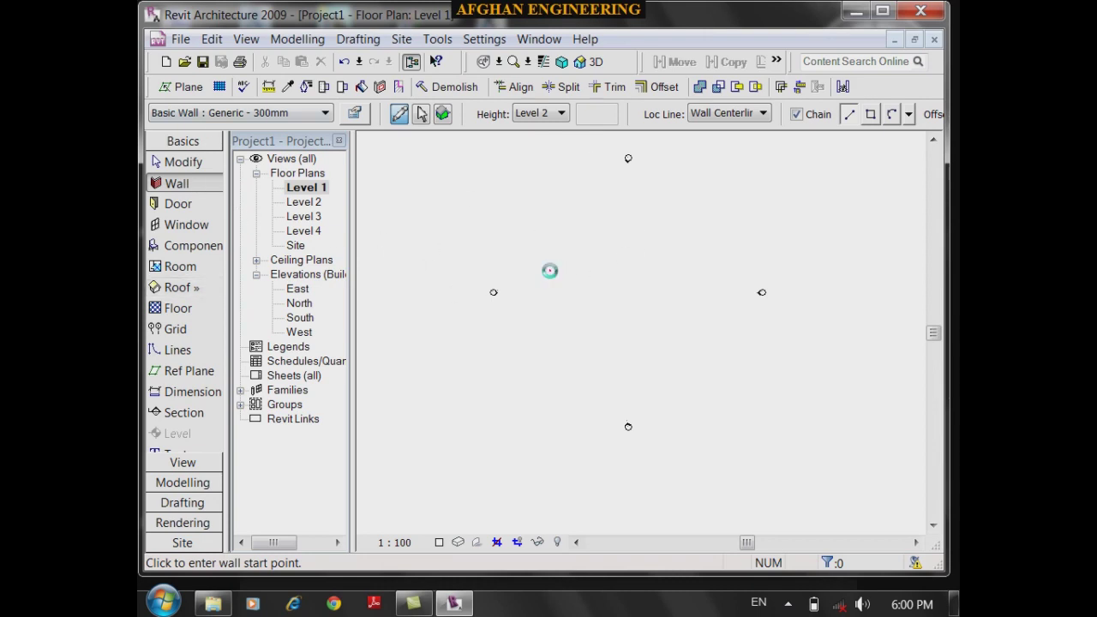
click(656, 341)
click(567, 278)
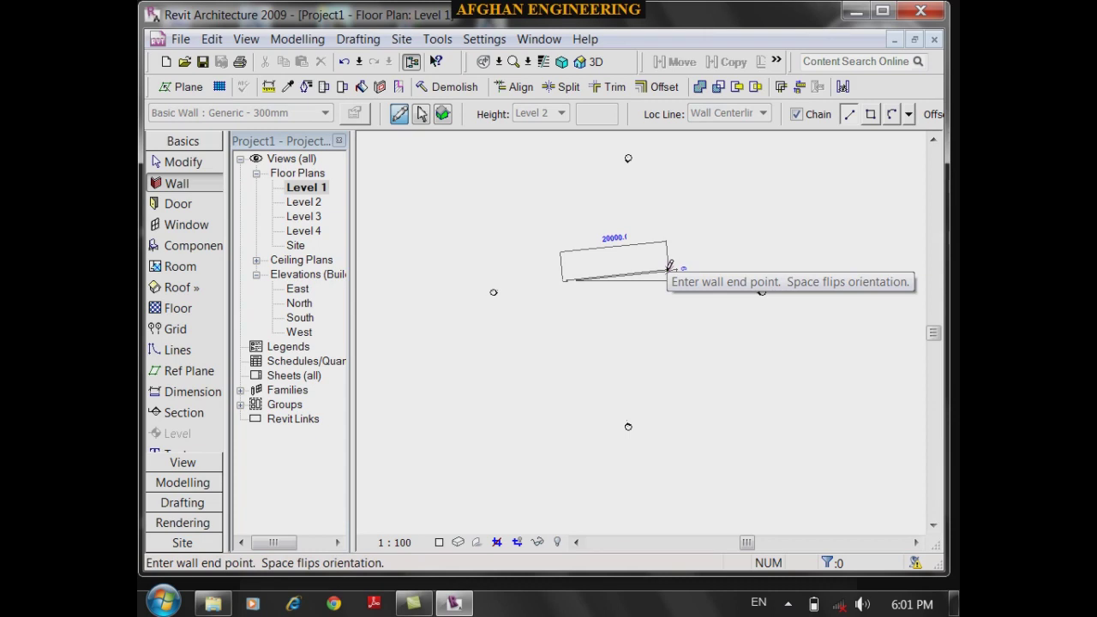
key(Escape)
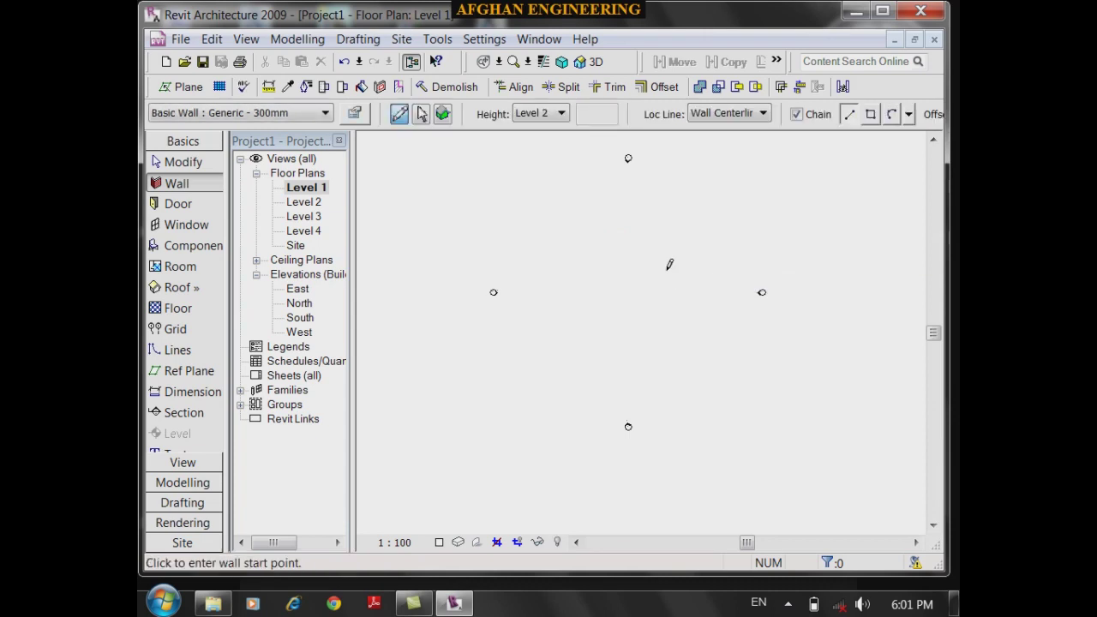
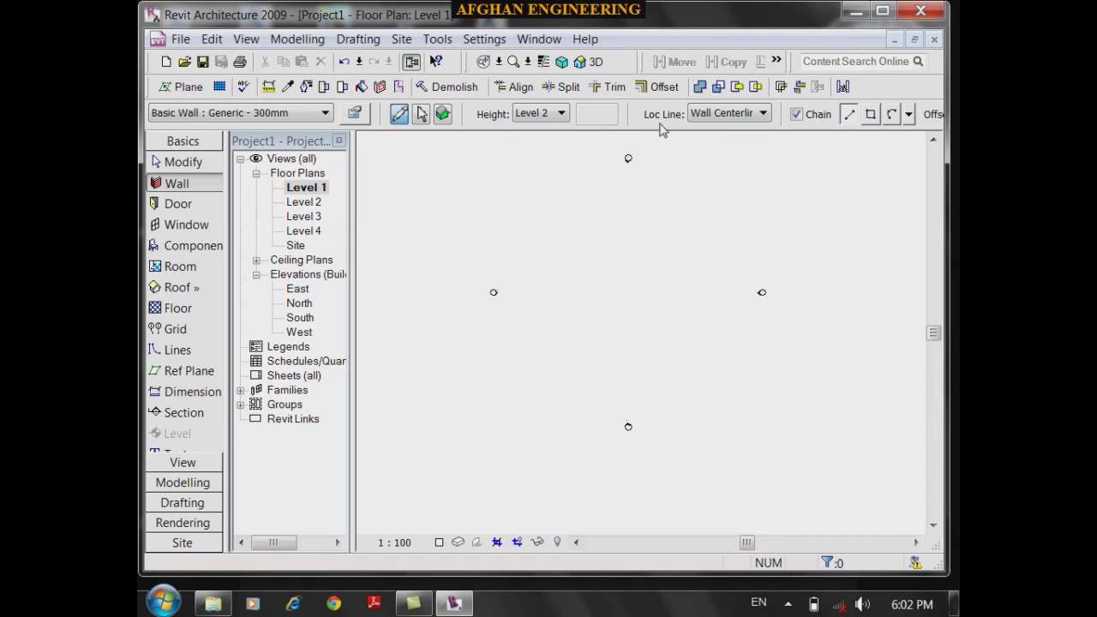
- Draw a Z-shaped chain of three walls on their centerline, with the first horizontal segment about 3400 mm long
click(543, 273)
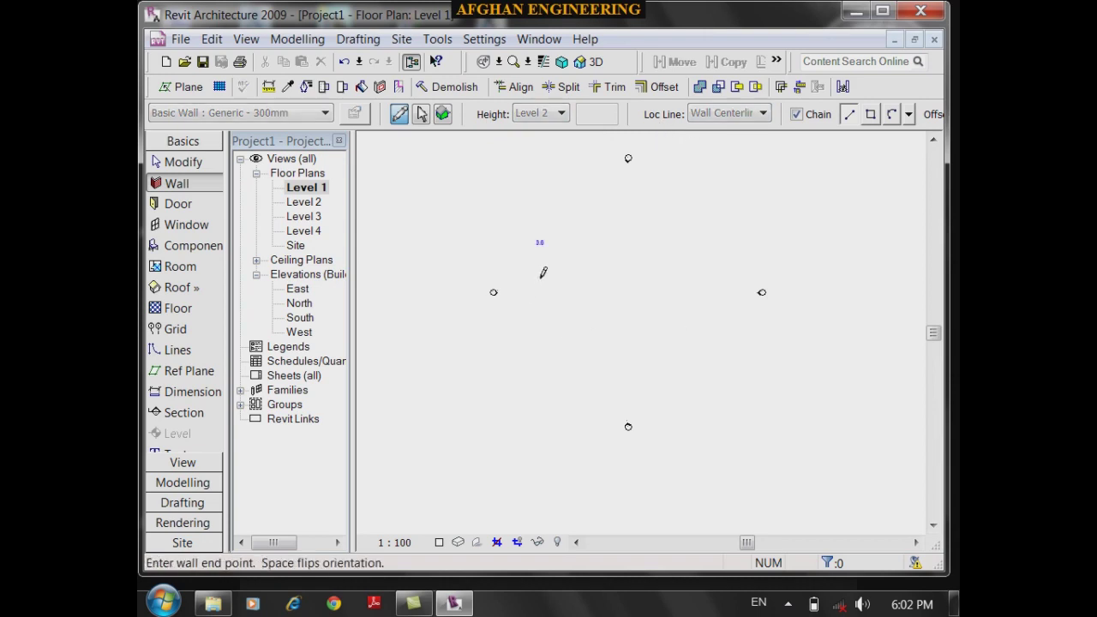
scroll(515, 270, up, 3)
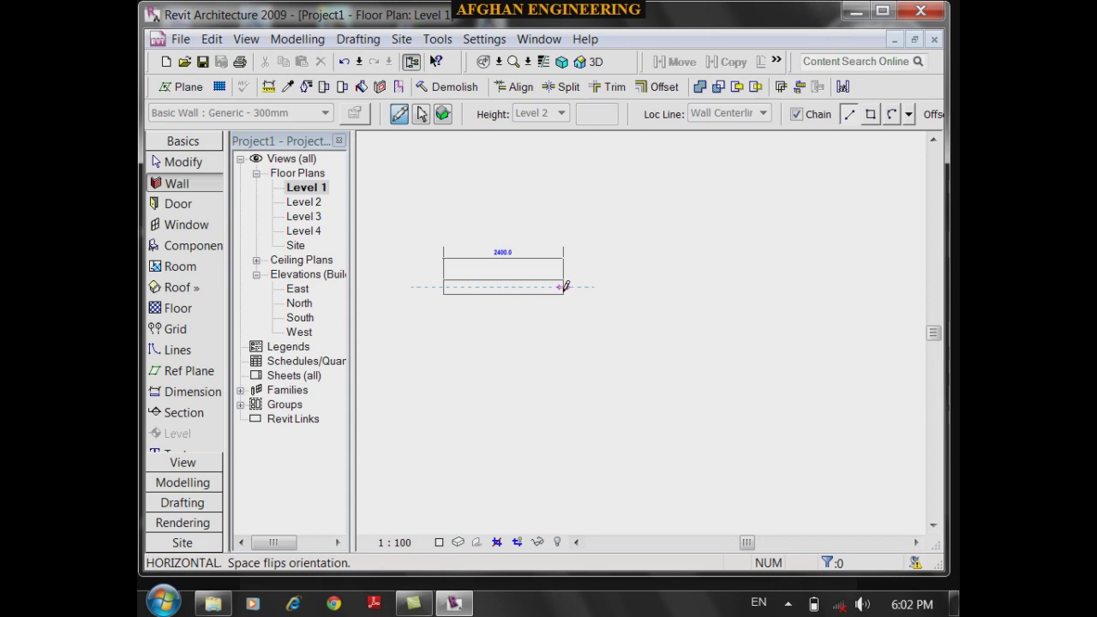
click(565, 286)
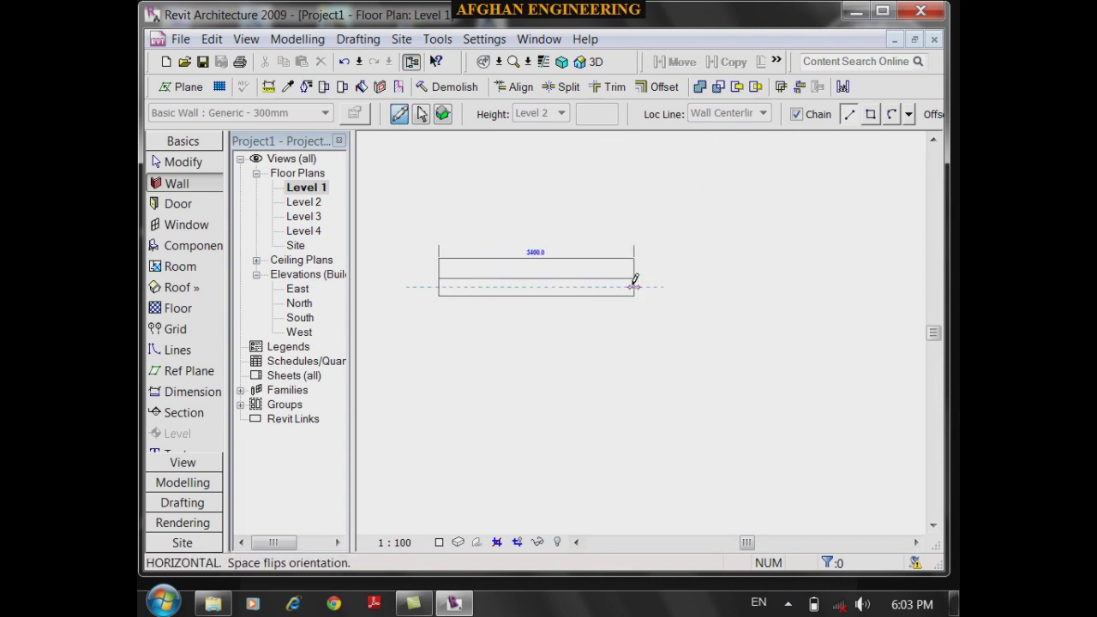
click(635, 279)
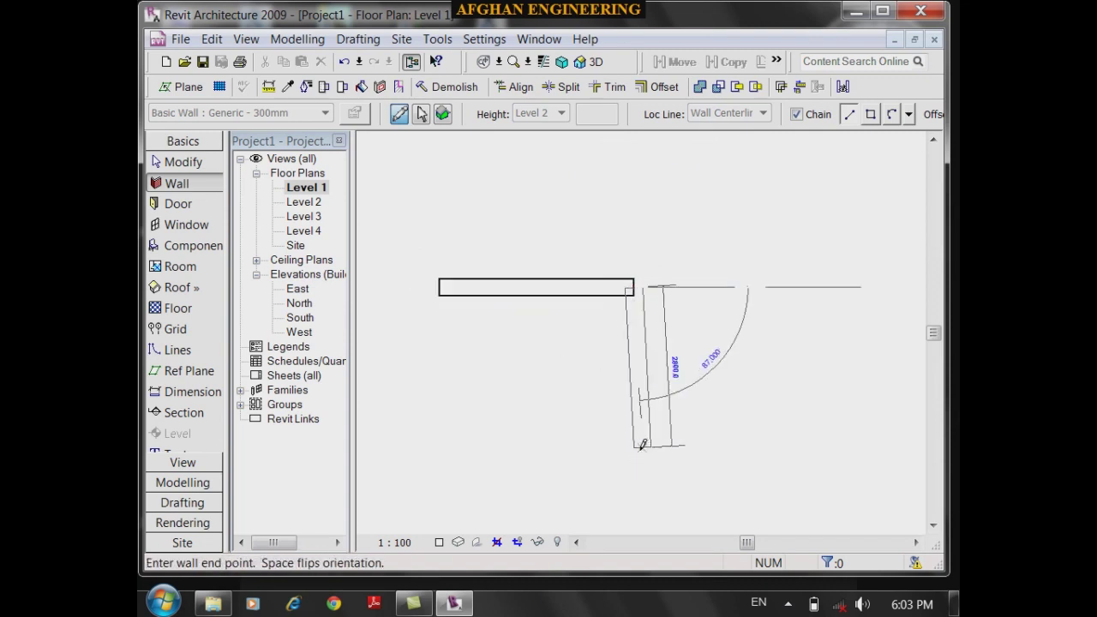
click(634, 446)
click(778, 445)
key(Escape)
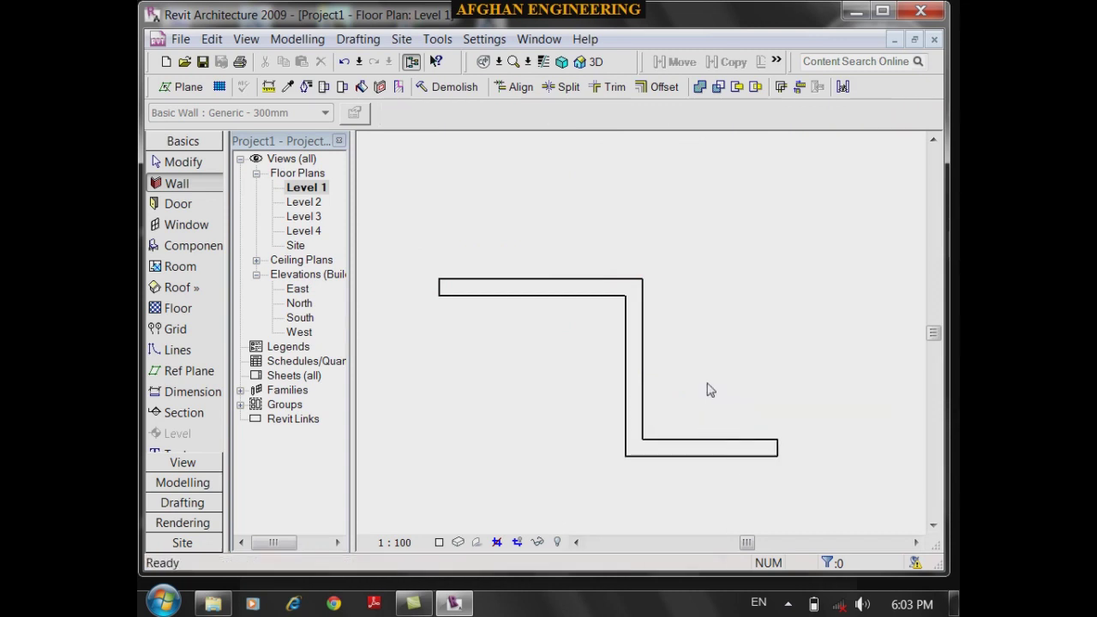
- Draw a horizontal wall about 2600 mm long above the Z-shaped chain, with the location line set to Core Face: Exterior
click(764, 114)
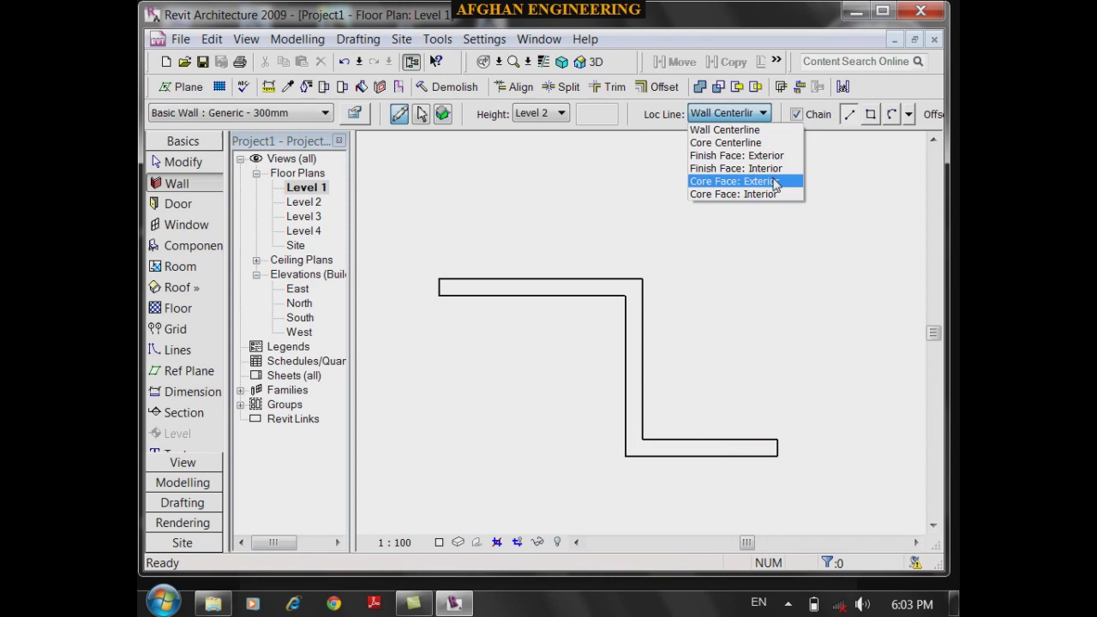
click(746, 181)
click(541, 215)
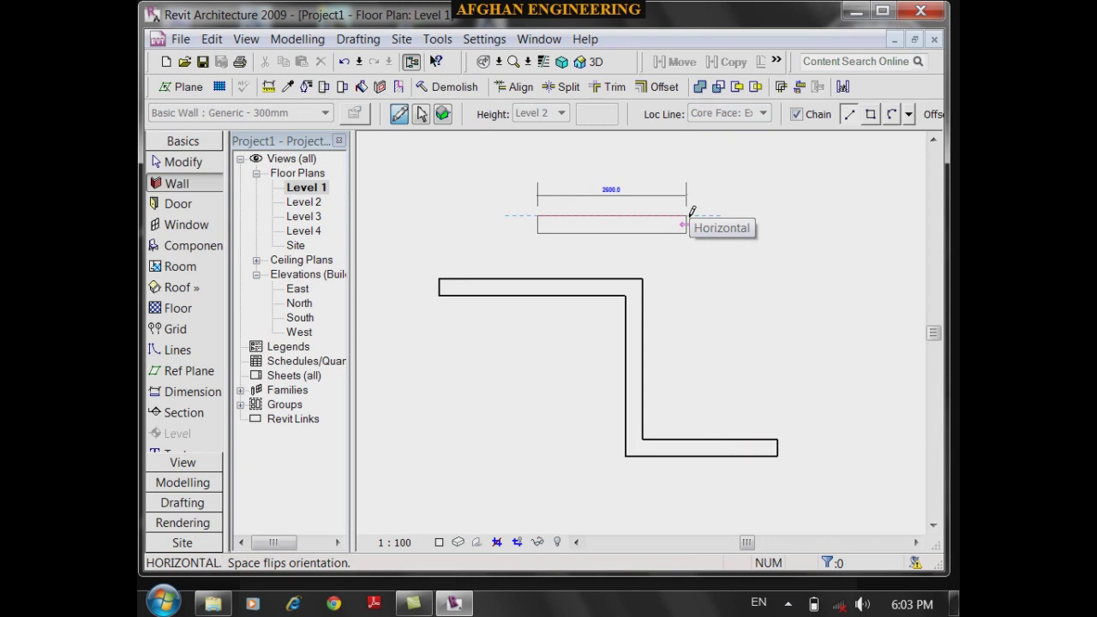
click(689, 215)
key(Escape)
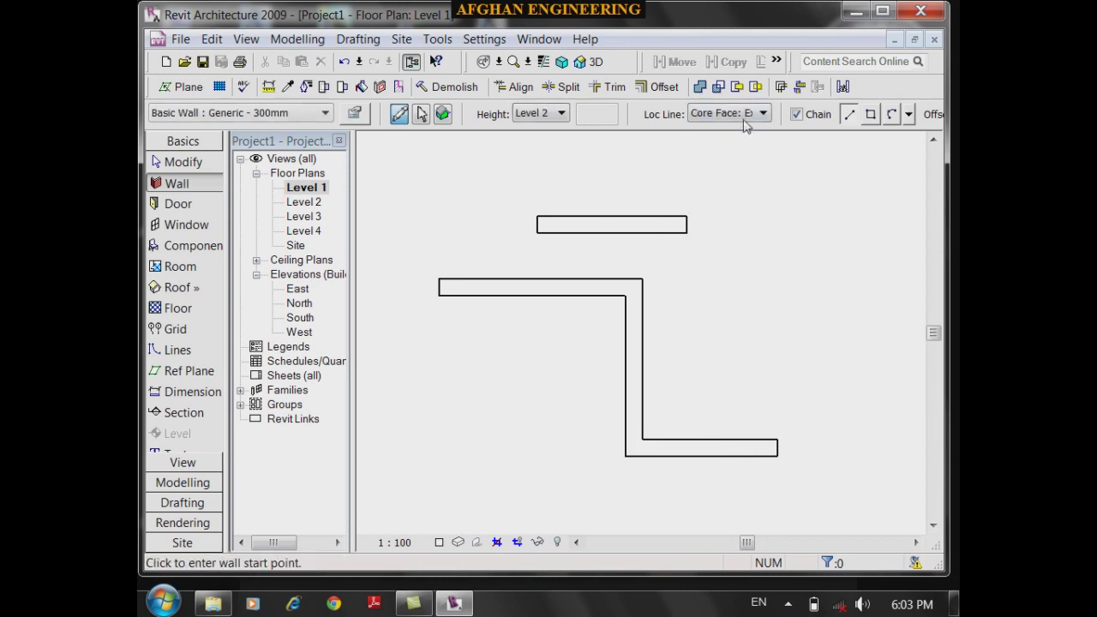
- Try to draw a horizontal wall with the location line set to Core Face: Interior, and leave the Wall command
click(744, 121)
click(736, 194)
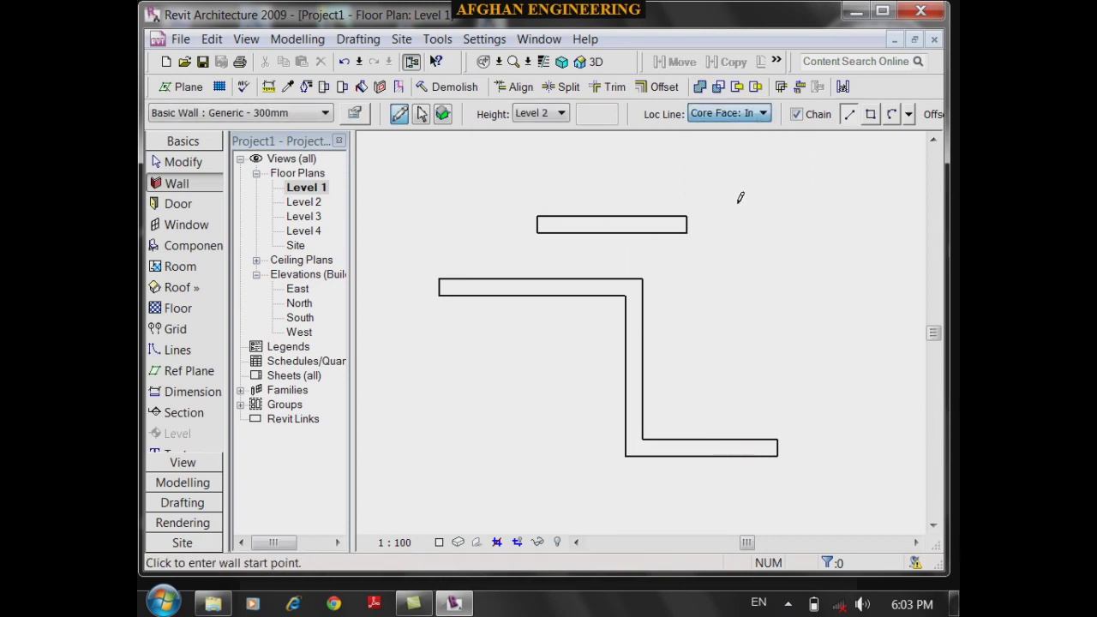
click(689, 258)
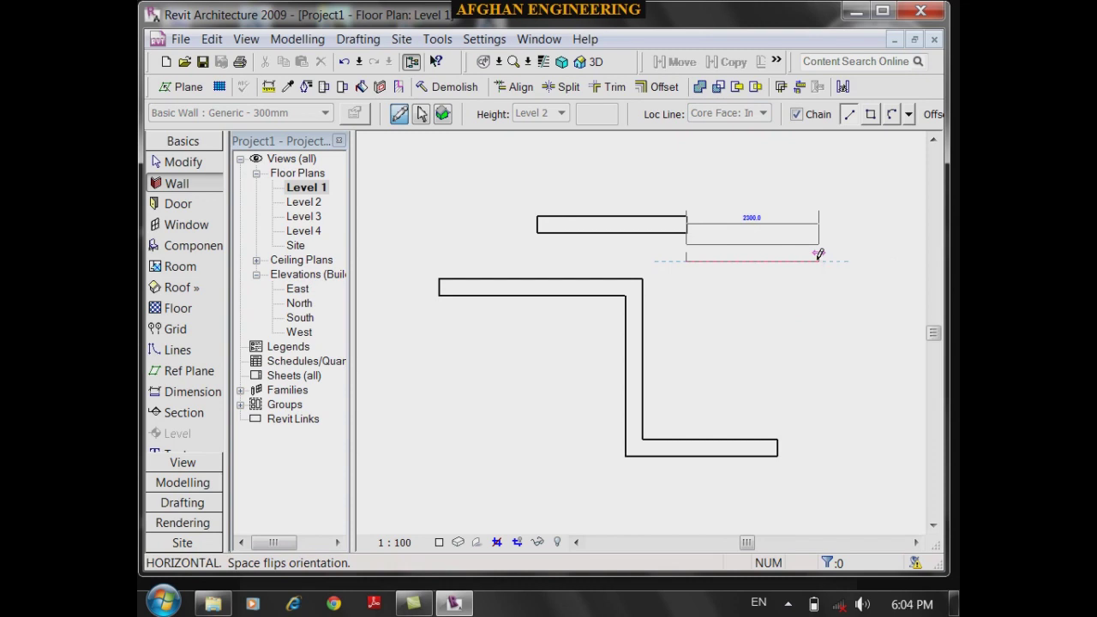
key(Escape)
key(Escape)
- Delete the Z-shaped wall chain and the separate horizontal wall from the Level 1 plan
scroll(498, 347, down, 2)
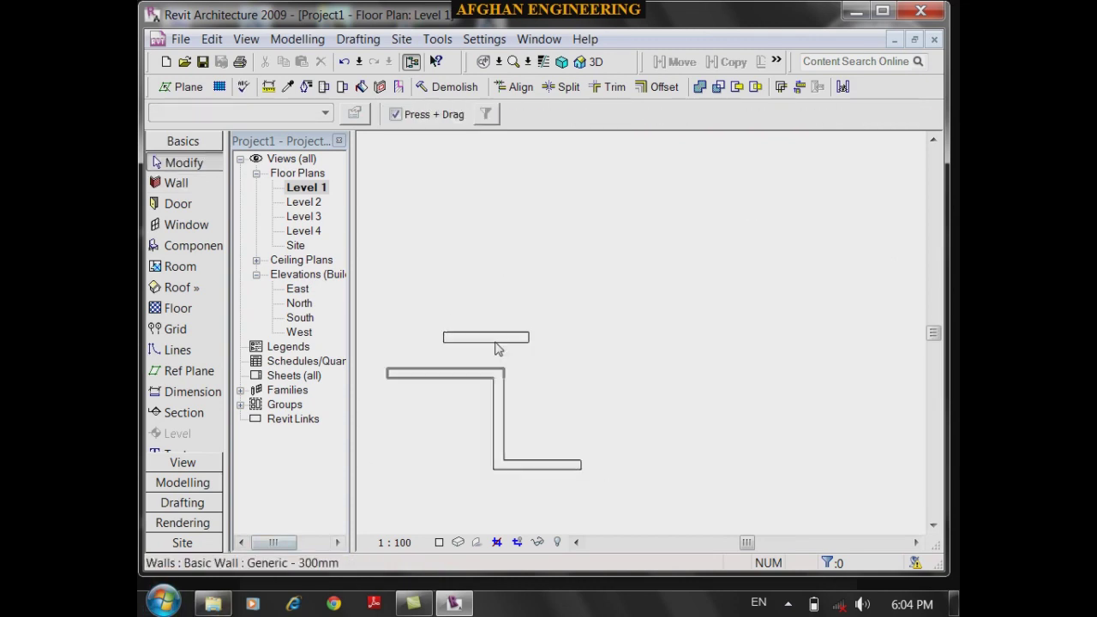
scroll(669, 265, down, 3)
drag(644, 489, 454, 216)
key(Delete)
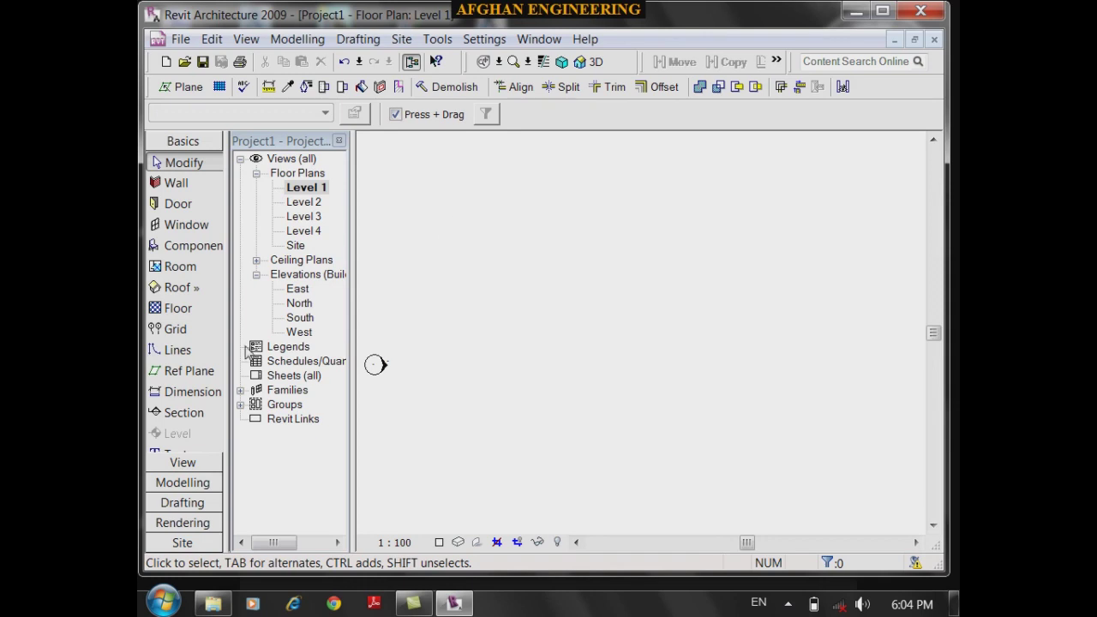
- Draw a long horizontal model line on Level 1 to the right of the west elevation marker
click(179, 350)
click(469, 337)
click(808, 337)
key(Escape)
key(Escape)
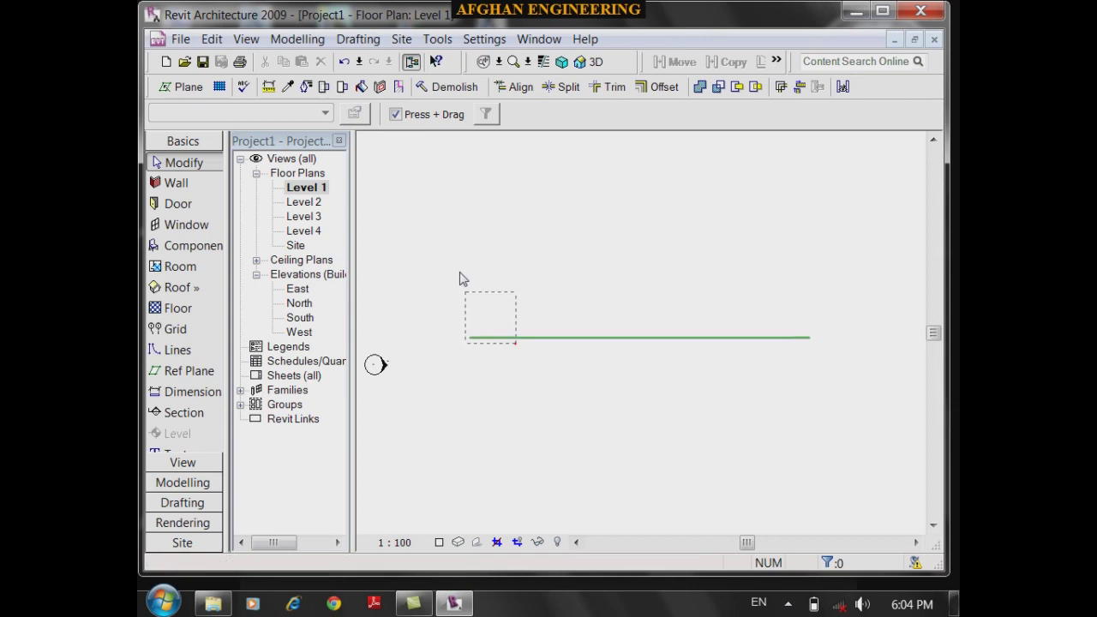
- Copy the horizontal model line 300 mm straight up
click(514, 338)
click(712, 63)
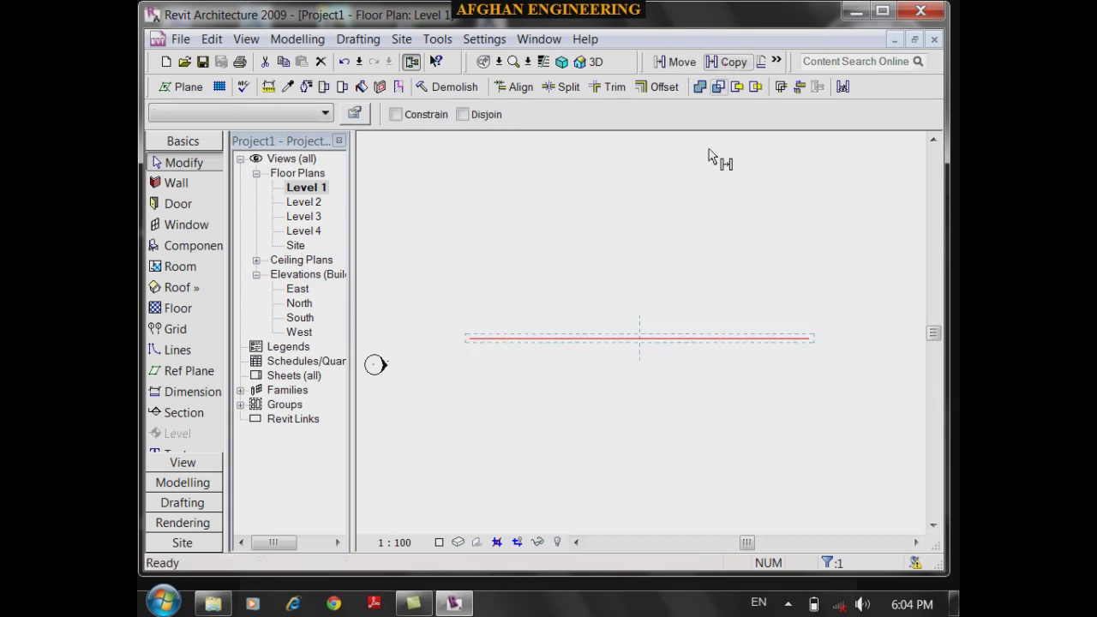
click(662, 395)
text(300)
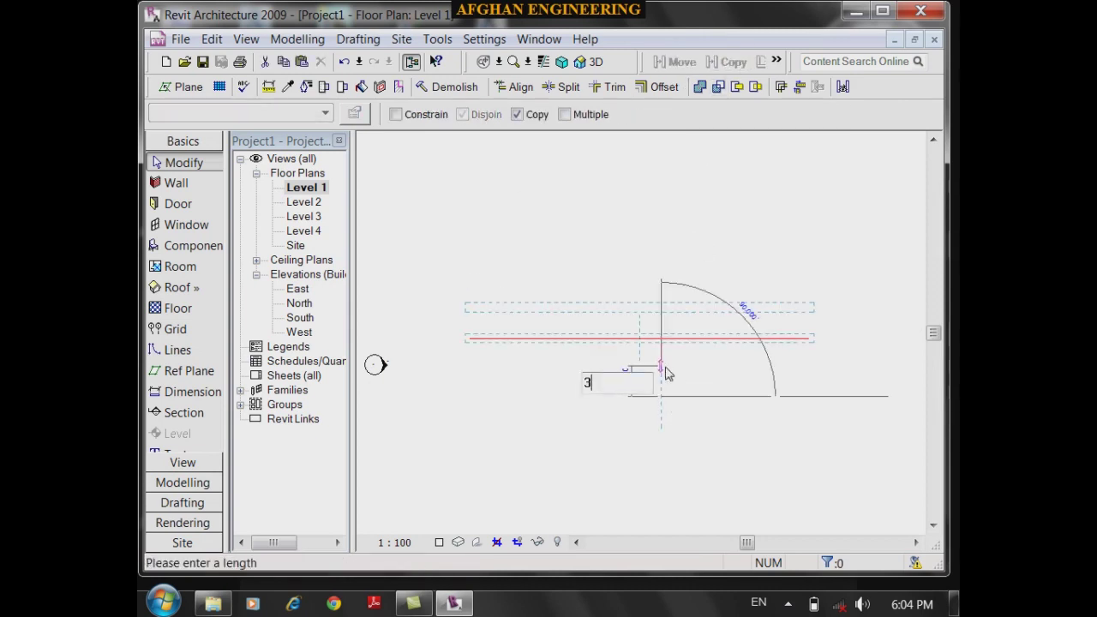
key(Return)
scroll(549, 369, up, 2)
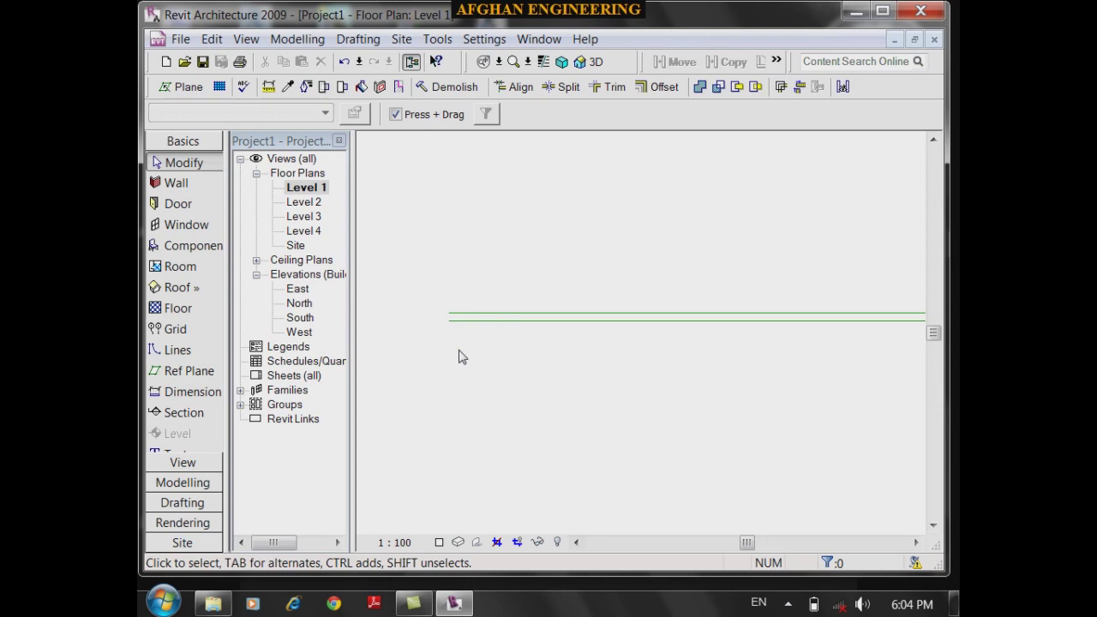
- Draw a wall along the upper model line from its left end, with the location line set to Wall Centerline
click(172, 183)
click(735, 115)
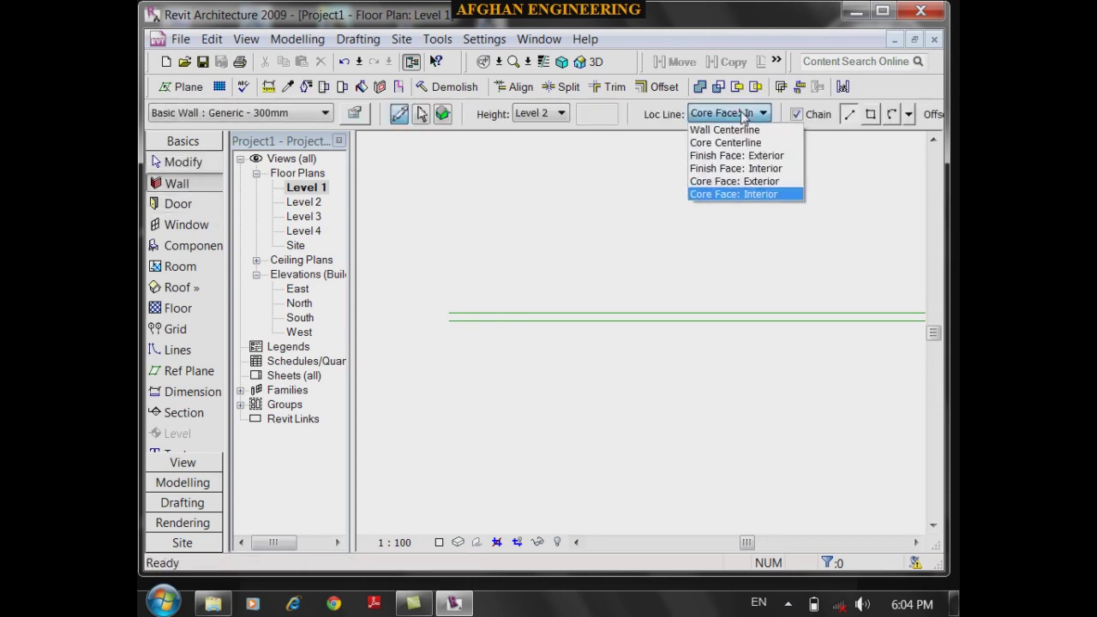
click(731, 130)
scroll(465, 340, up, 3)
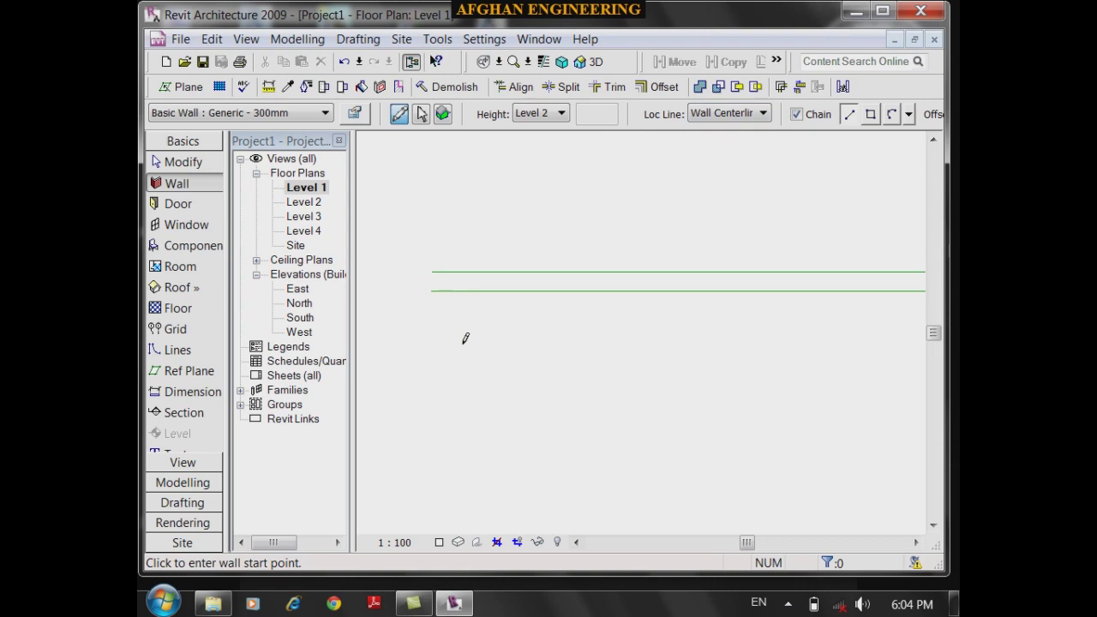
scroll(469, 334, up, 2)
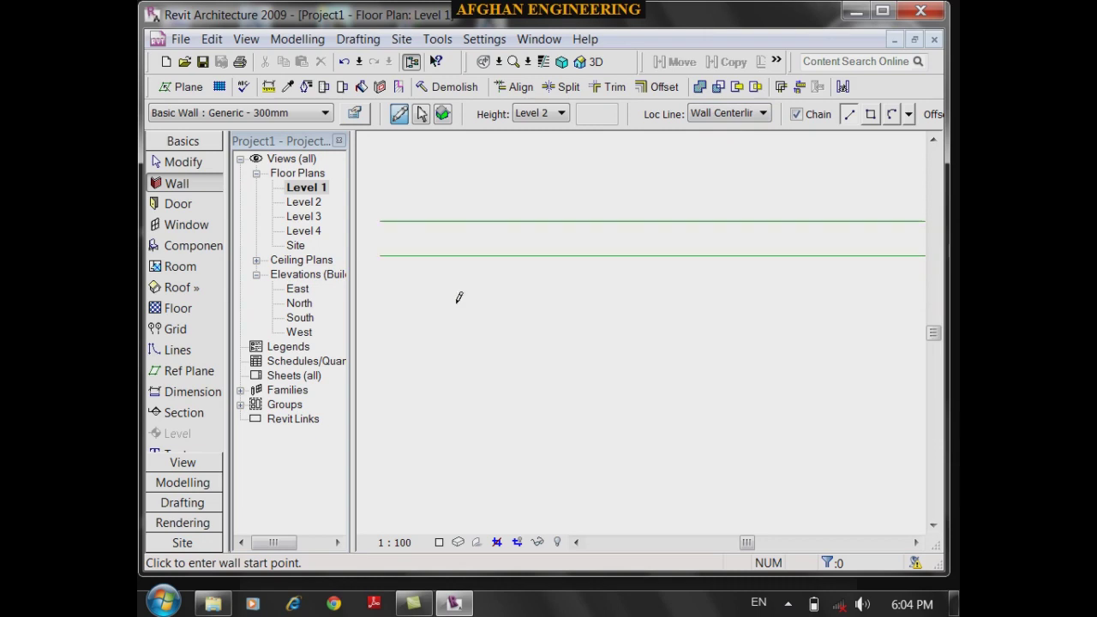
click(381, 220)
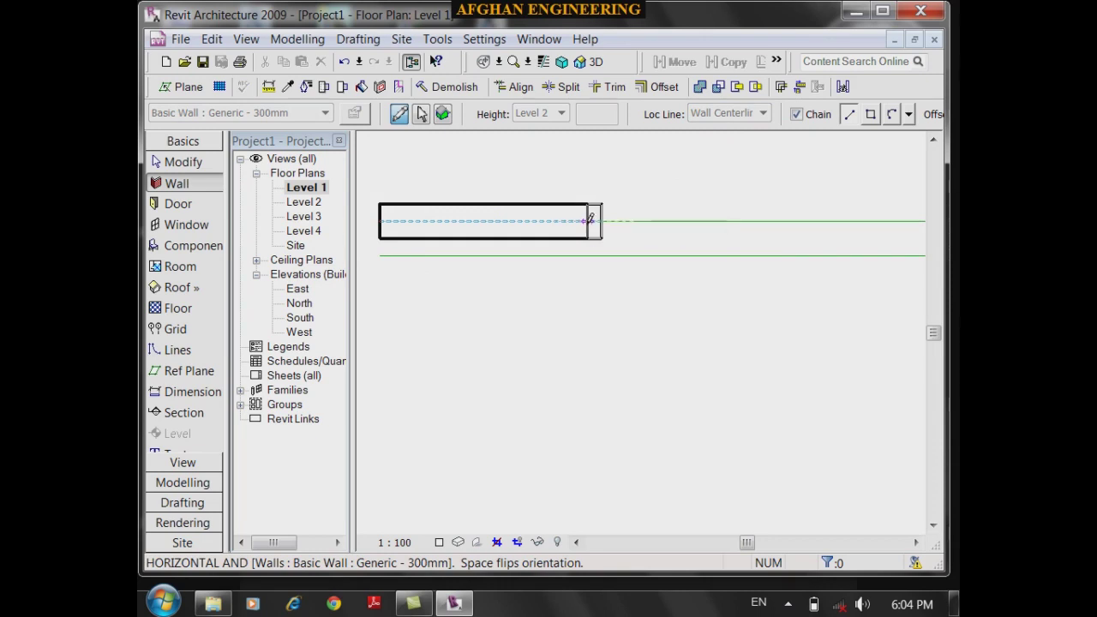
click(603, 222)
key(Escape)
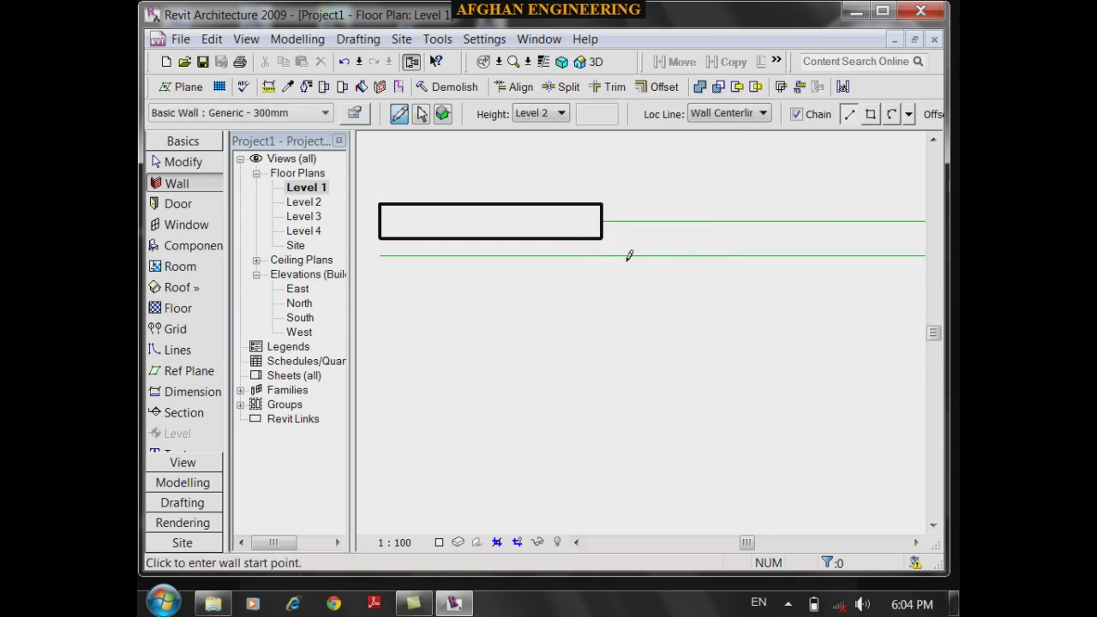
- Draw a second centerline-based wall along the lower model line, to the right of the first wall
click(632, 255)
click(812, 255)
scroll(568, 194, down, 3)
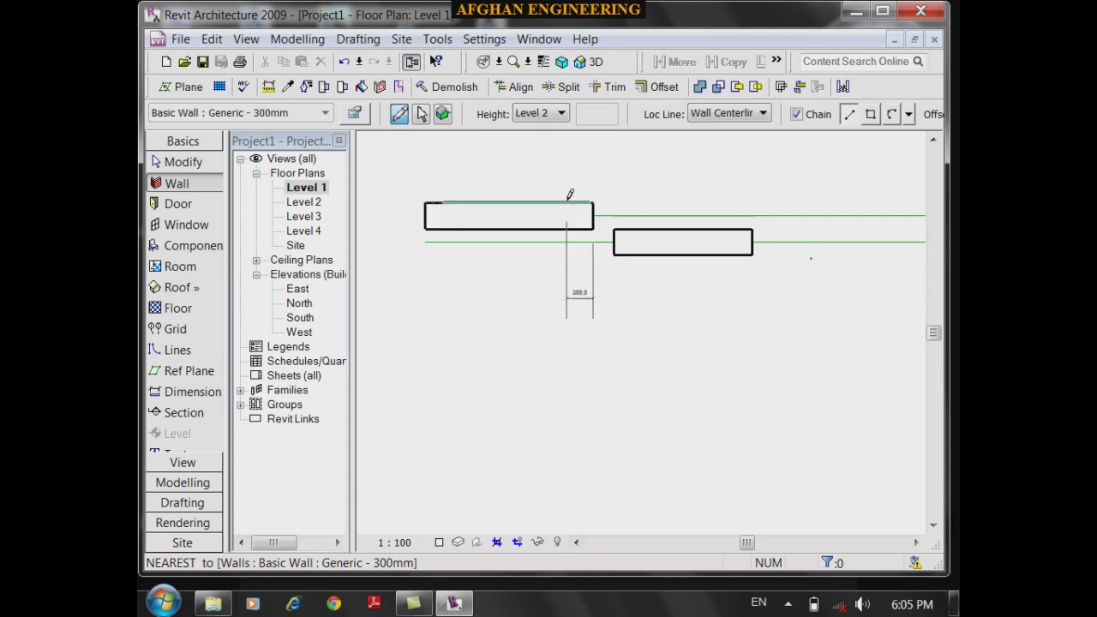
- Draw a wall centred between the two model lines, beyond the second wall, using the Wall Centerline location line
key(Escape)
scroll(924, 307, up, 2)
middle_drag(925, 306, 686, 395)
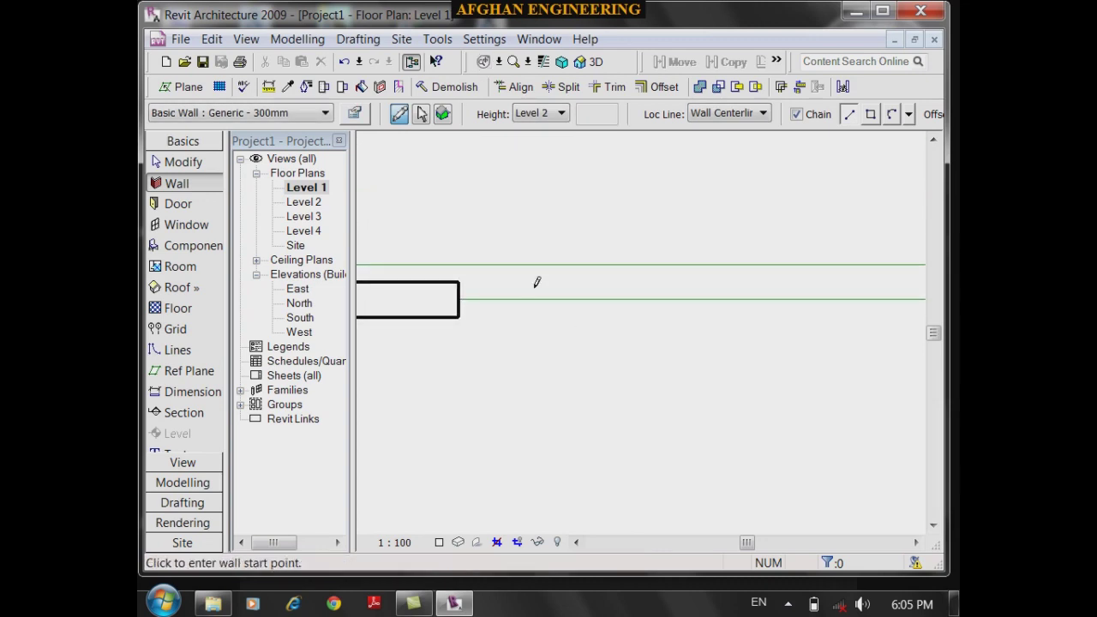
click(491, 281)
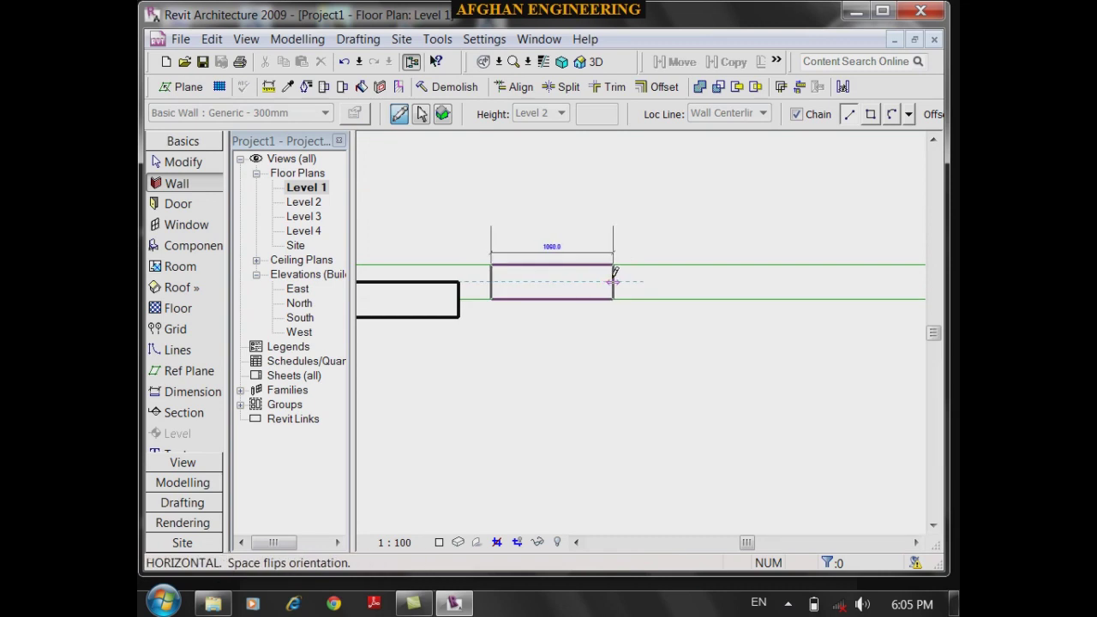
key(Escape)
click(503, 279)
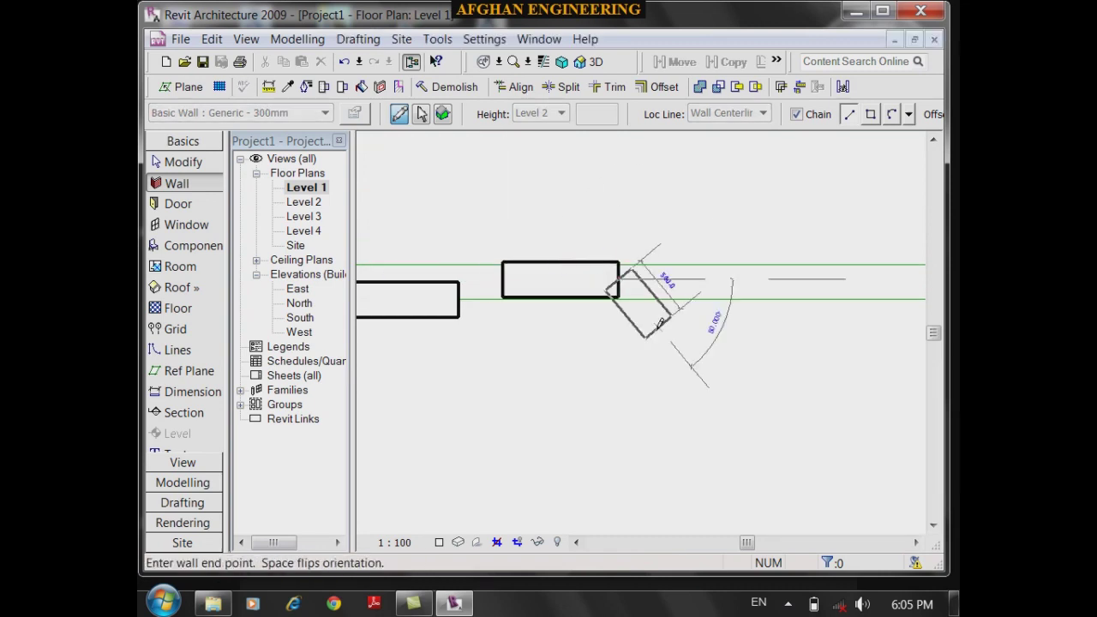
key(Escape)
scroll(652, 331, up, 2)
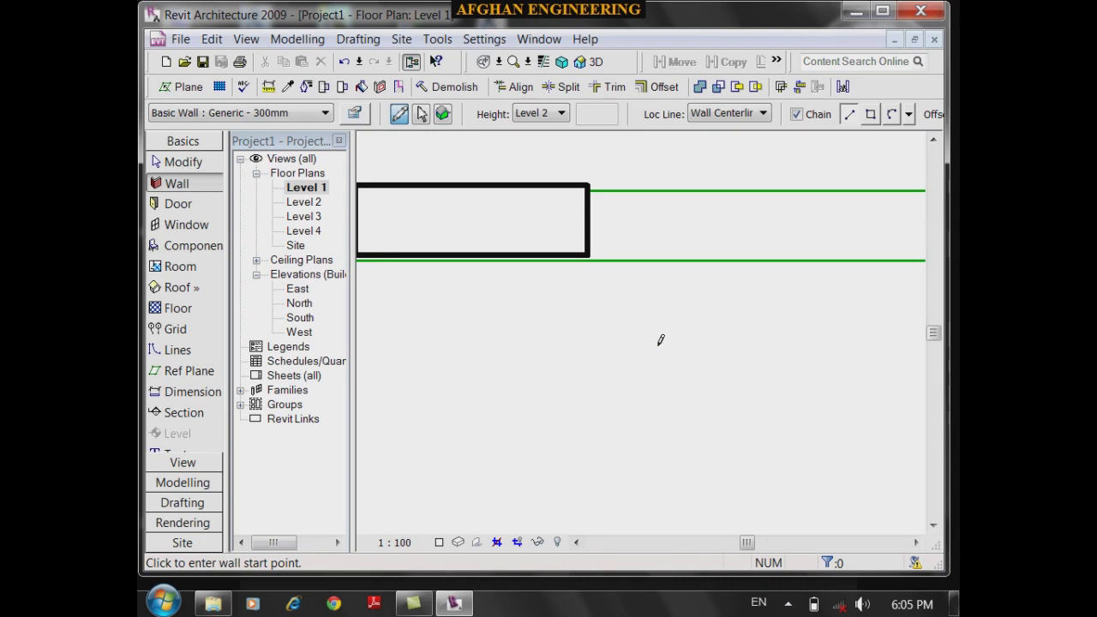
key(Escape)
scroll(643, 339, down, 2)
- Draw a wall along the lower model line, beyond the previous wall, with the location line set to Core Face: Interior
click(168, 186)
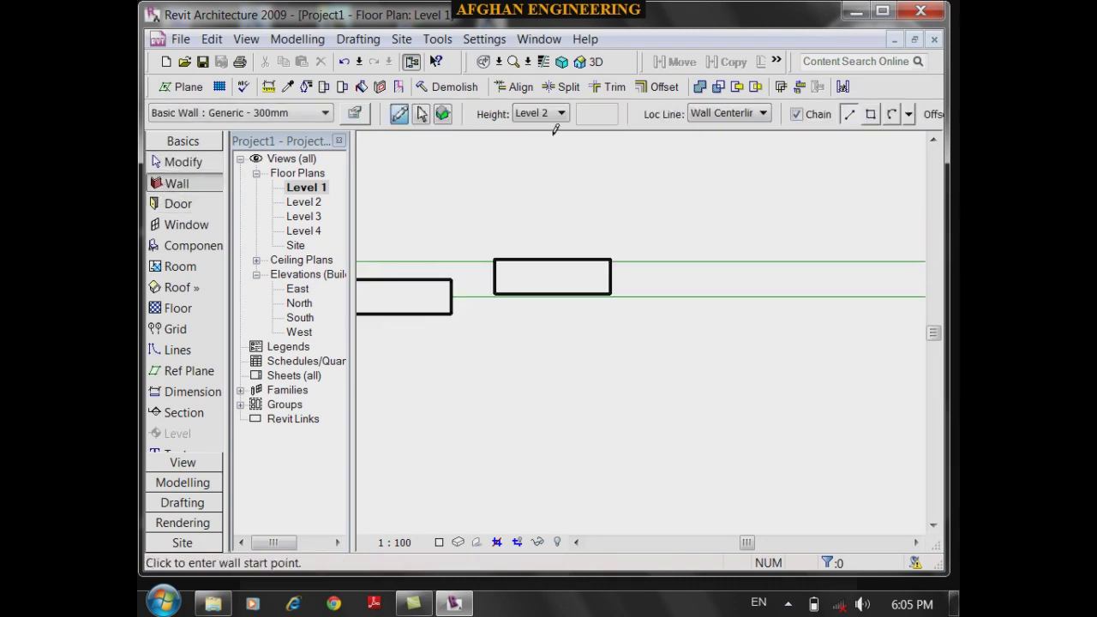
click(716, 113)
click(717, 195)
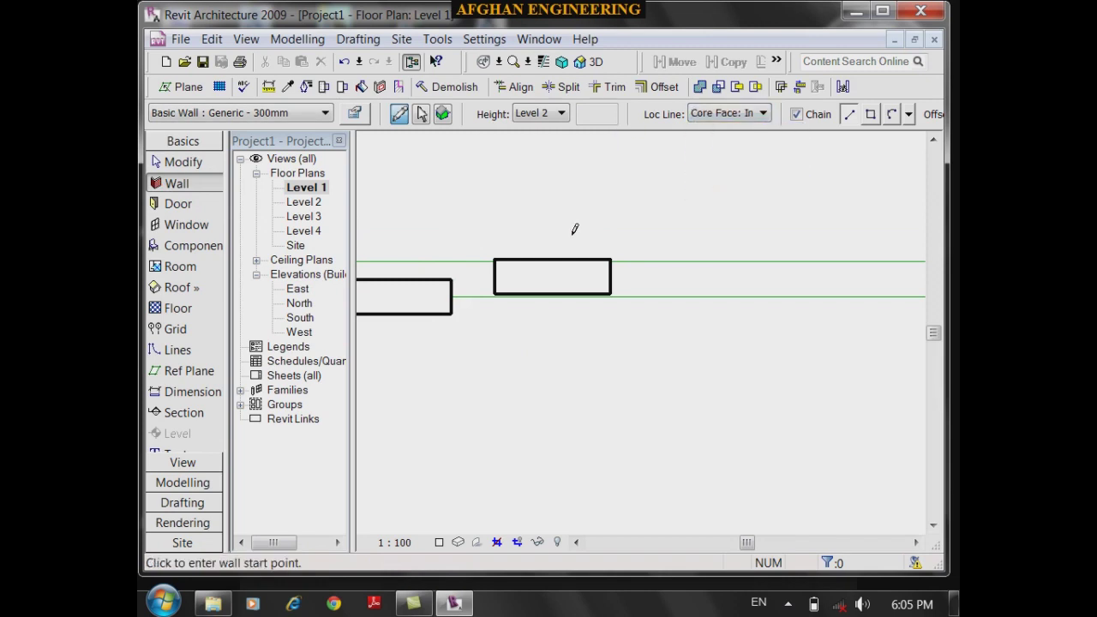
middle_drag(622, 333, 505, 277)
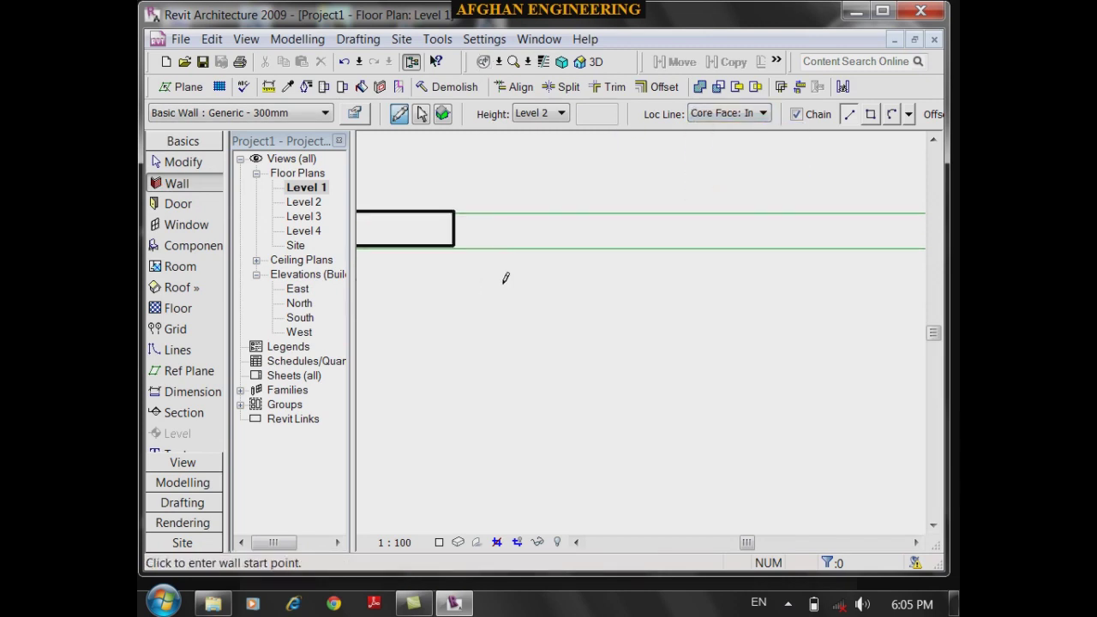
click(515, 249)
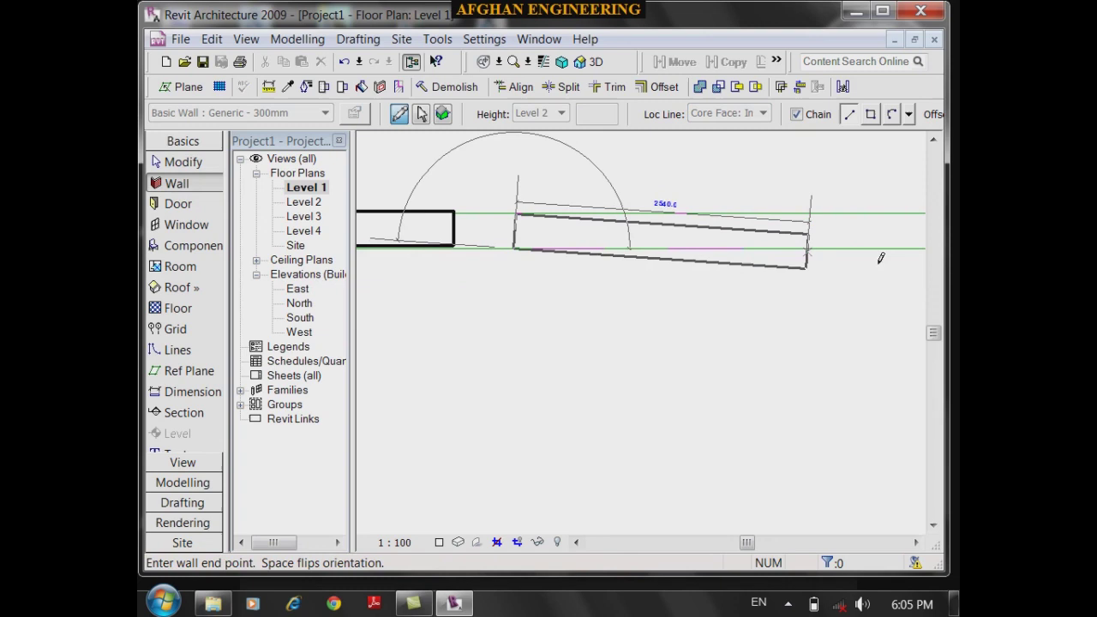
click(815, 247)
key(Escape)
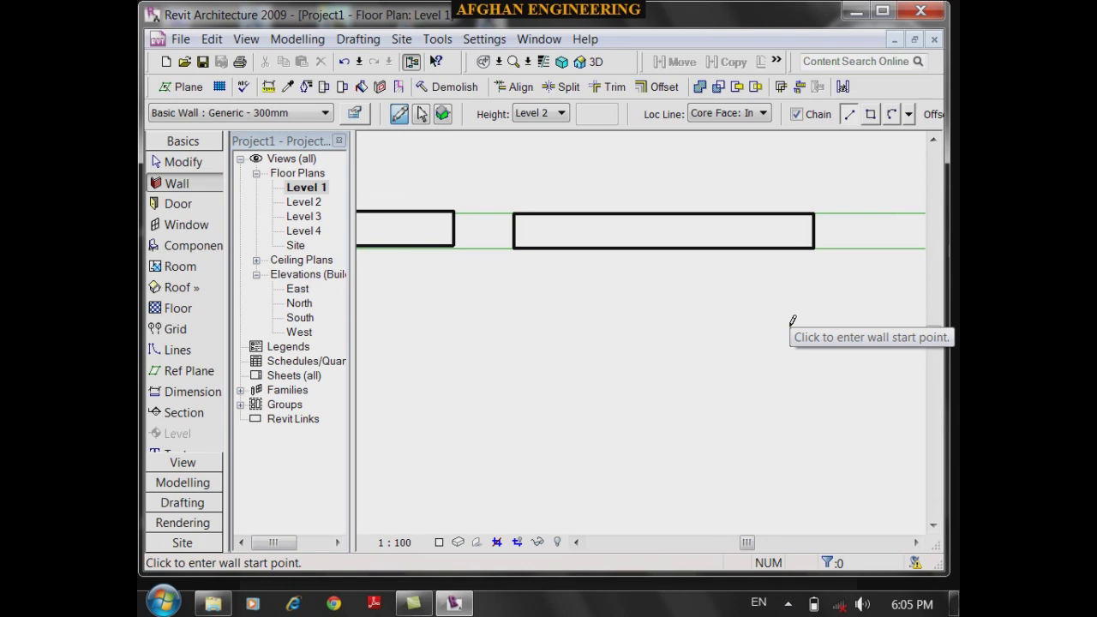
- Delete all the practice walls and both model lines
key(Escape)
scroll(776, 309, down, 4)
drag(768, 318, 552, 191)
key(Delete)
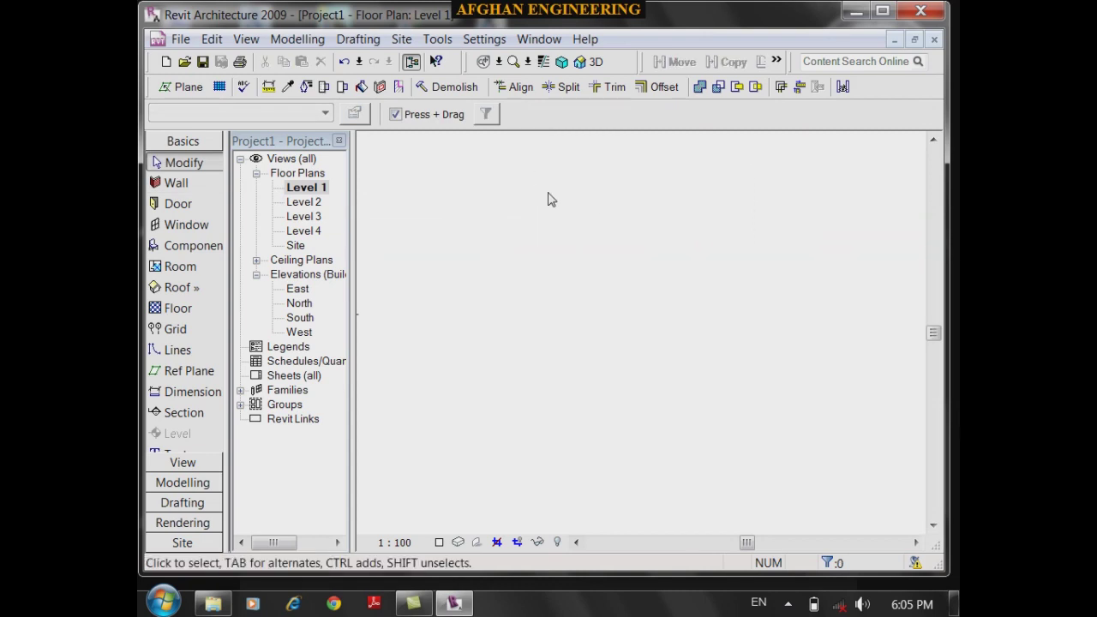
- With Chain enabled, draw a continuous run of connected walls that starts with a 7100 mm horizontal wall and crosses itself several times
click(178, 184)
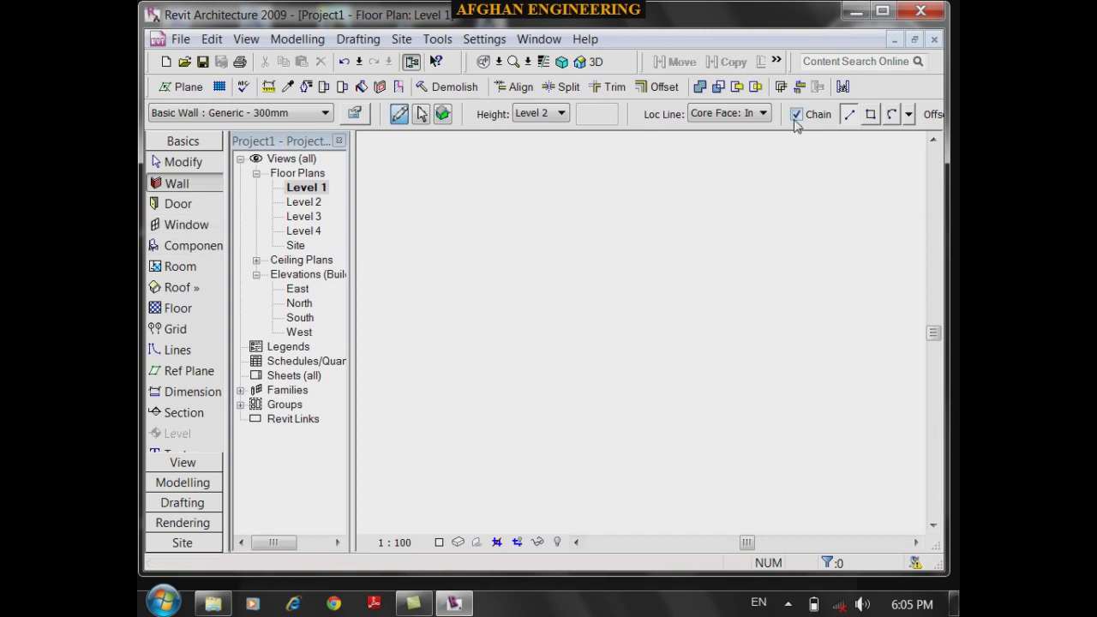
click(433, 223)
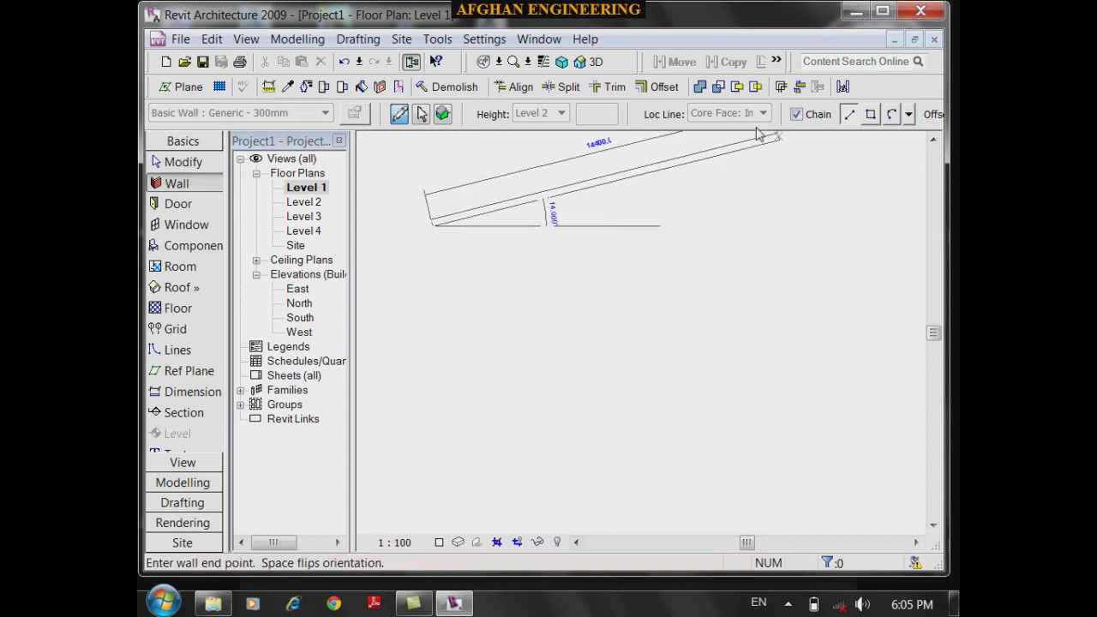
click(610, 223)
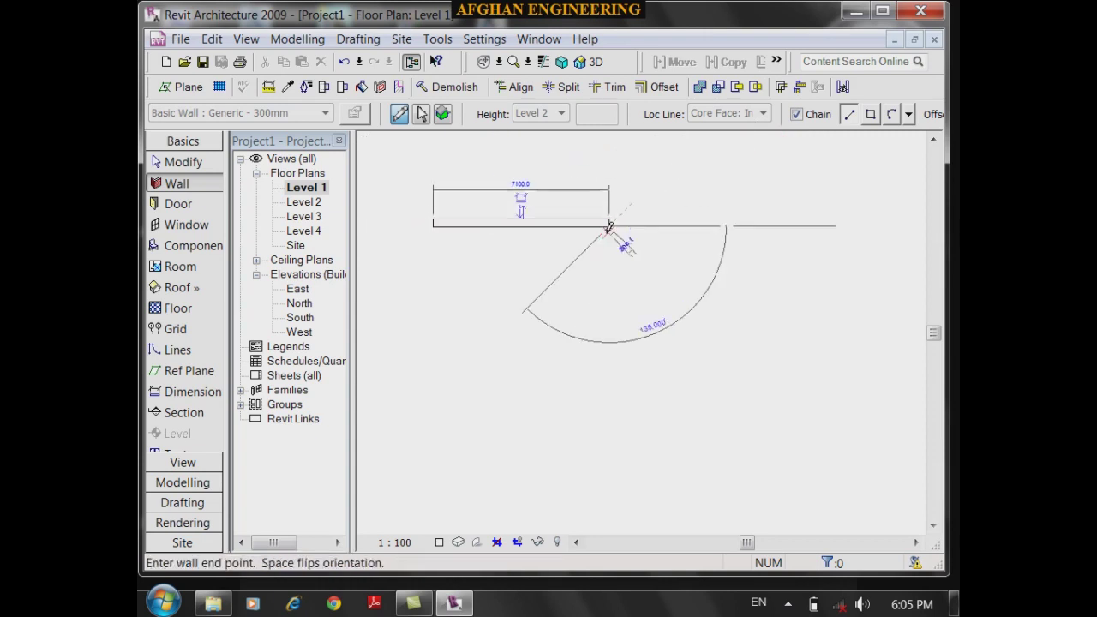
click(610, 372)
click(726, 374)
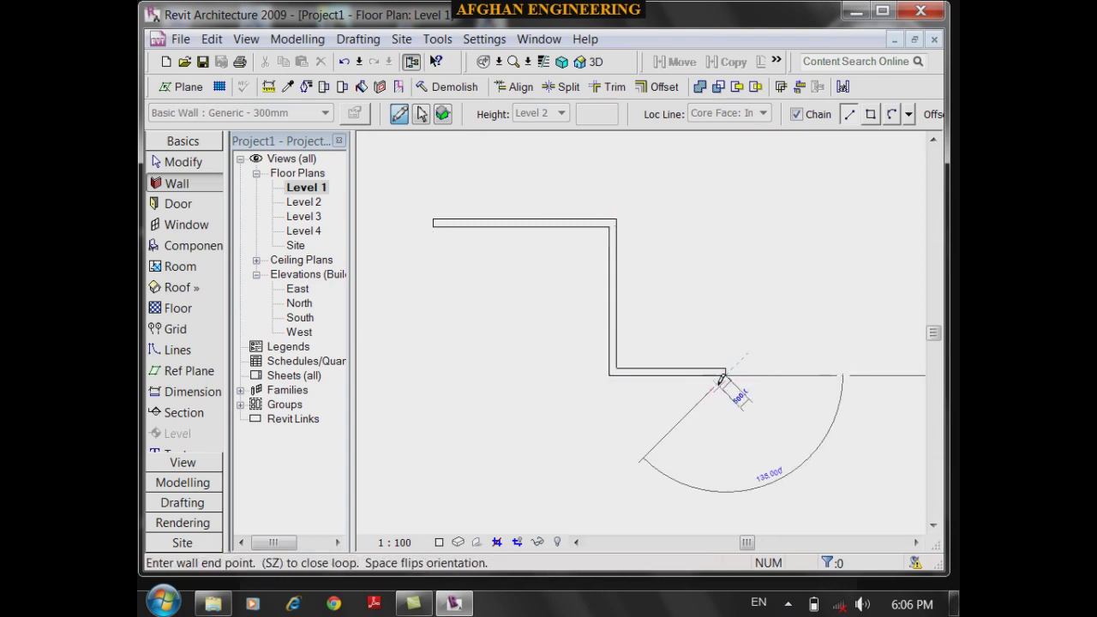
click(739, 248)
click(527, 296)
click(496, 418)
click(689, 467)
click(857, 369)
click(758, 176)
click(595, 174)
click(429, 312)
click(532, 369)
click(785, 408)
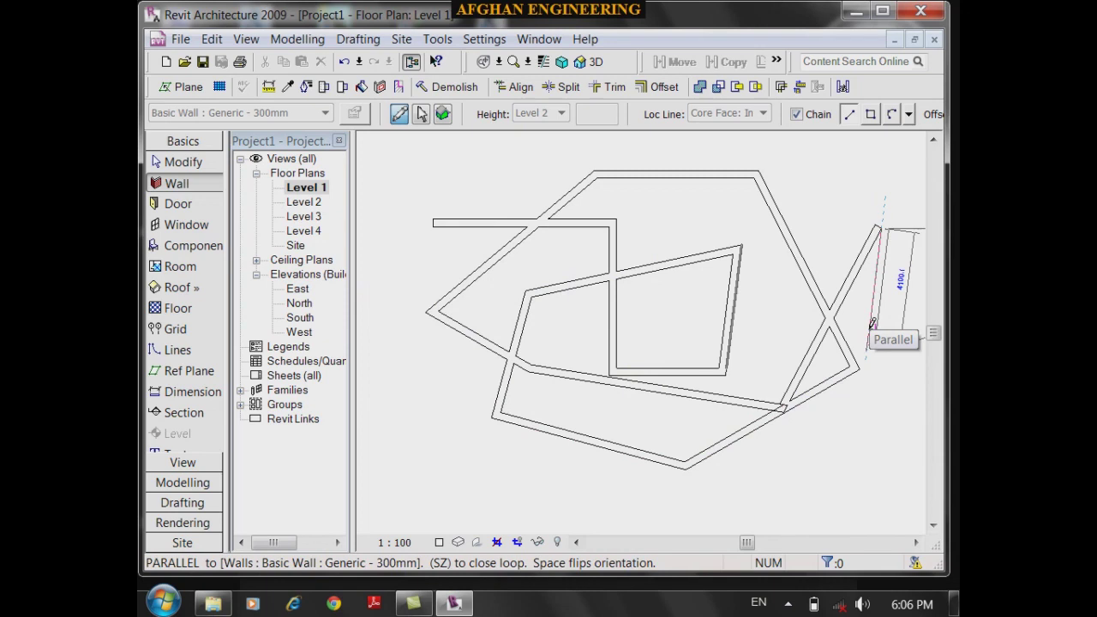
key(Escape)
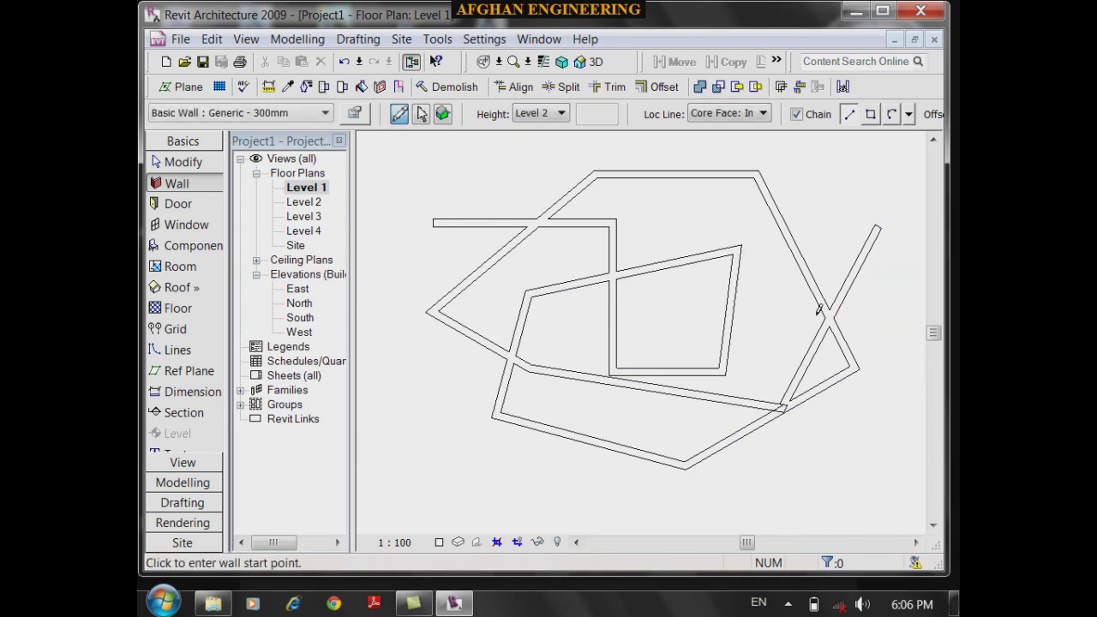
- Undo the entire run of chained walls
key(ctrl+z)
key(ctrl+z)
key(ctrl+z)
key(ctrl+z)
key(ctrl+z)
key(ctrl+z)
key(ctrl+z)
key(ctrl+z)
key(ctrl+z)
key(ctrl+z)
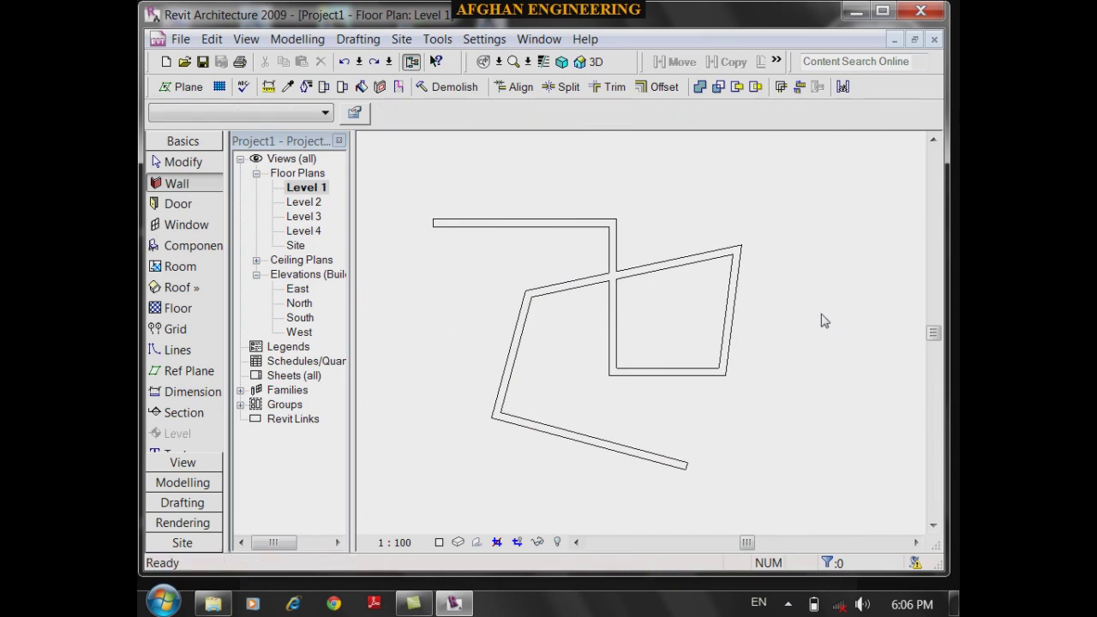
key(ctrl+z)
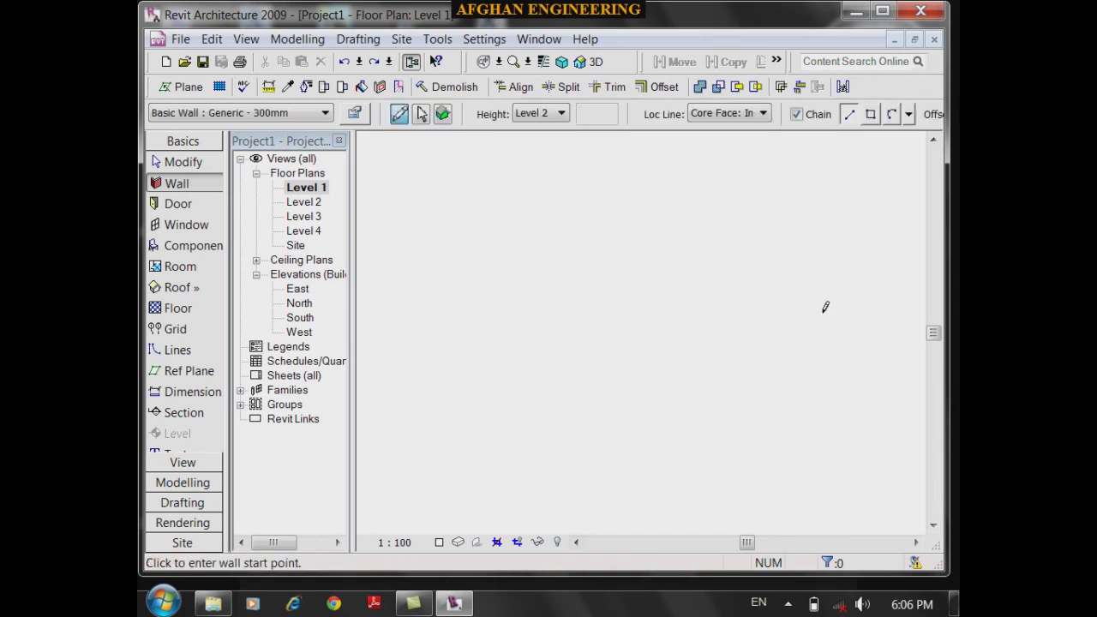
- With Chain disabled, draw three individual walls as an open rectangle: upper about 7600 mm, right about 4300 mm, lower about 6250 mm
click(796, 114)
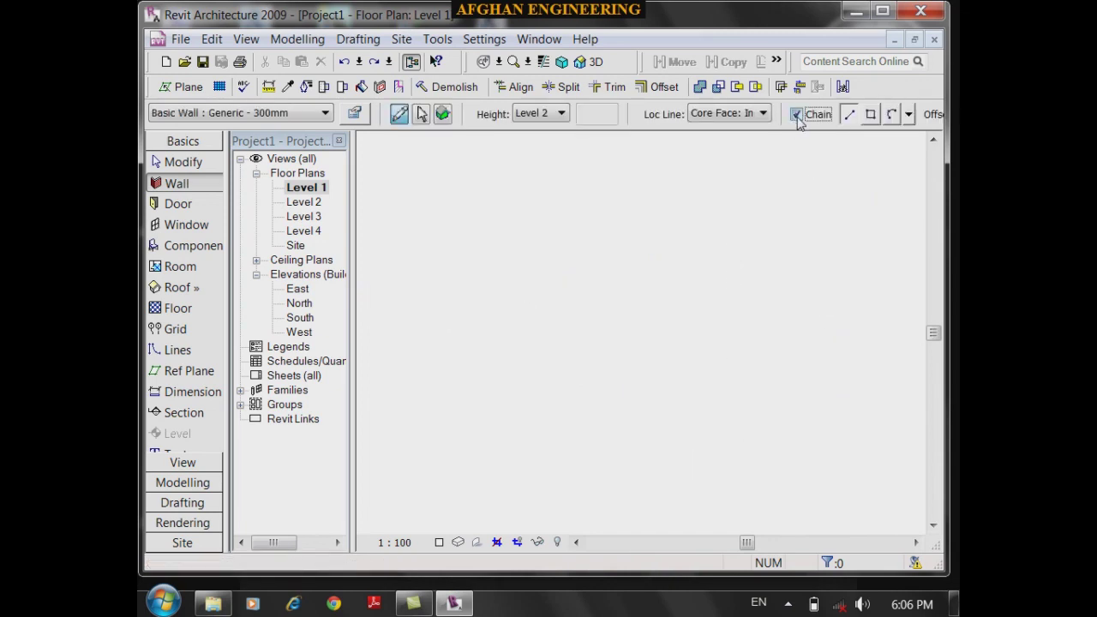
click(473, 260)
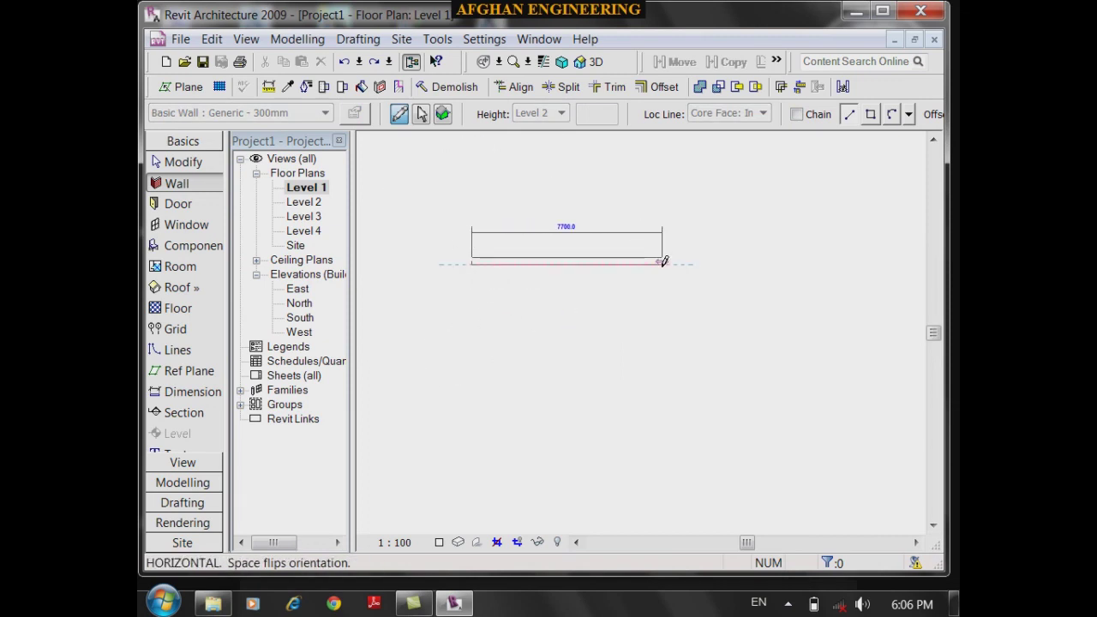
click(660, 261)
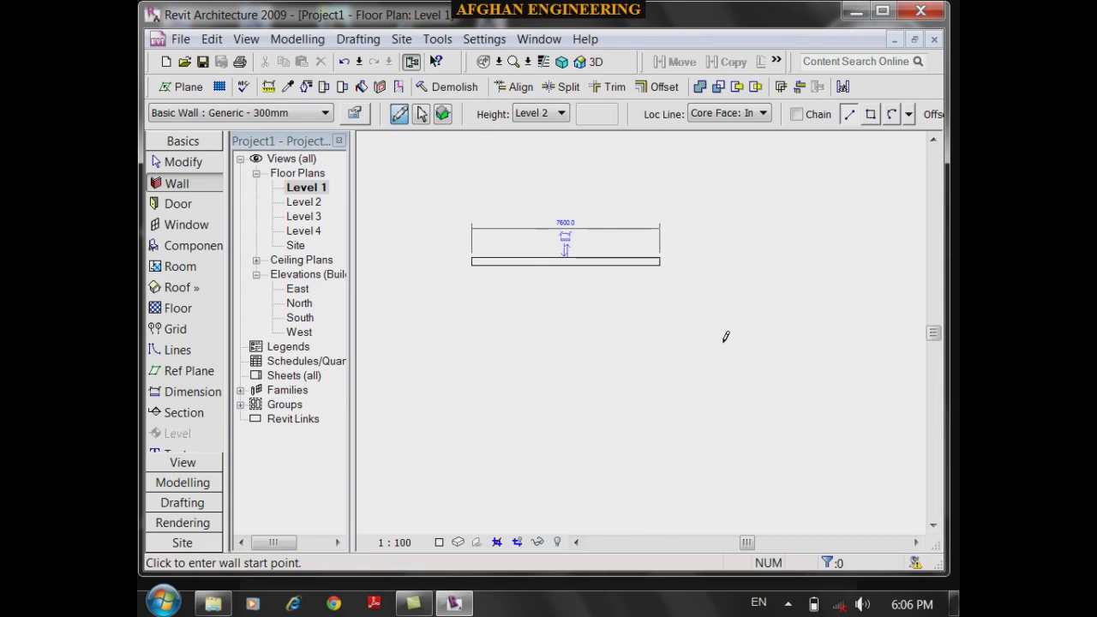
click(661, 257)
click(661, 368)
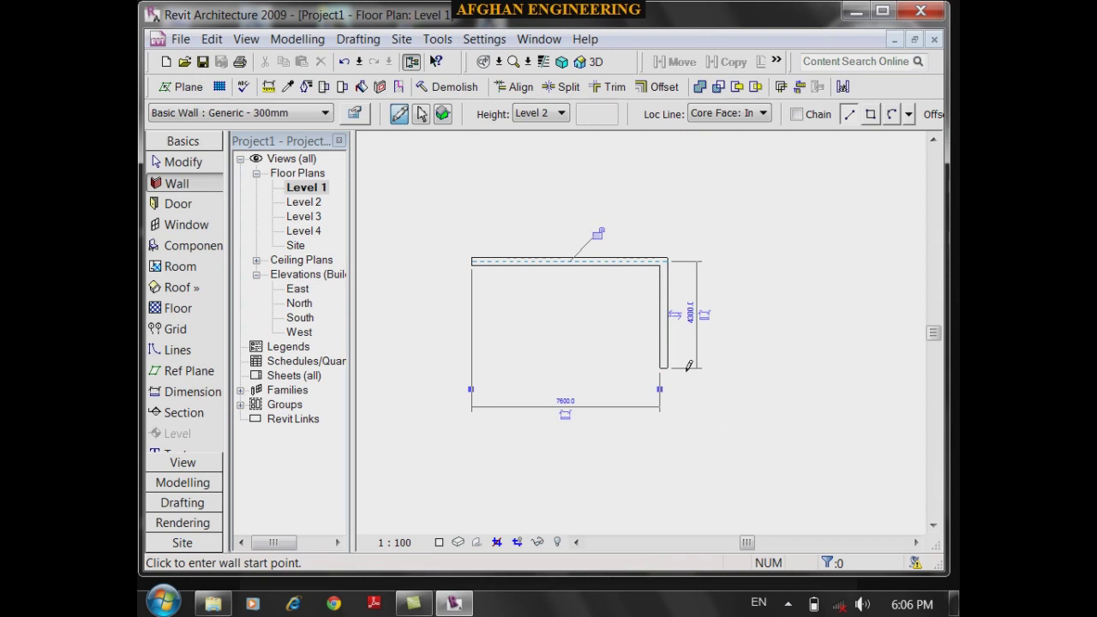
click(661, 368)
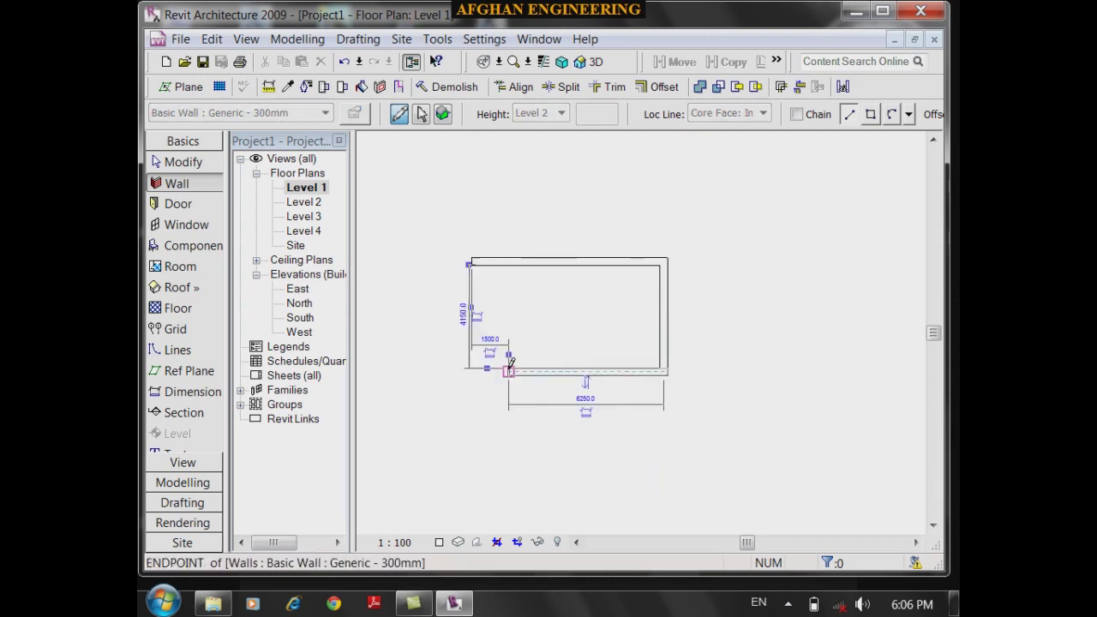
click(510, 369)
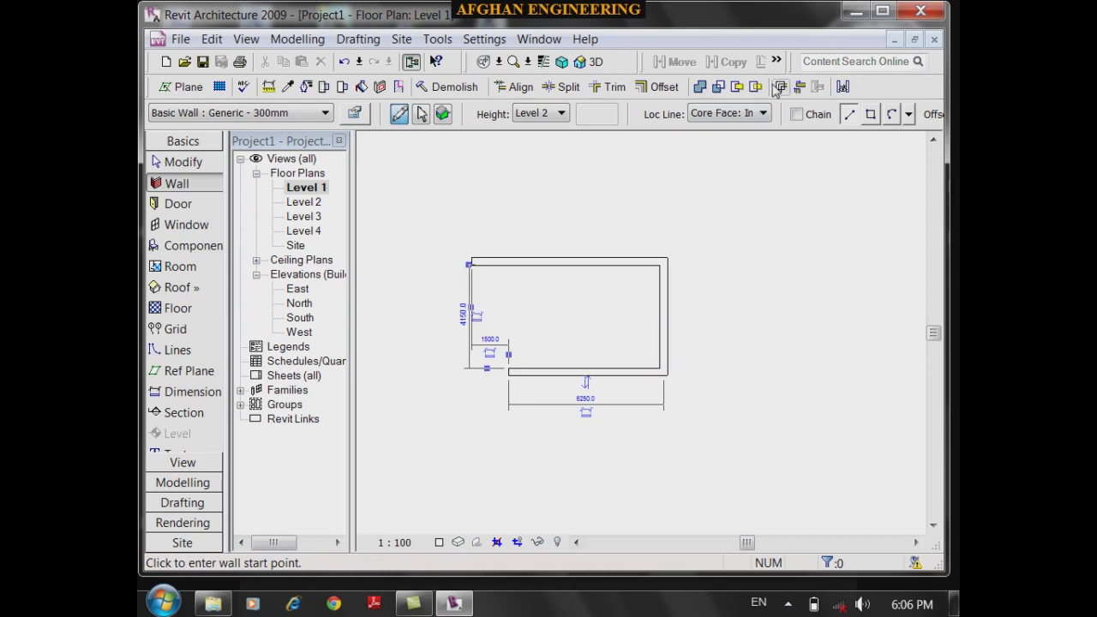
- Re-enable Chain and draw five connected walls around the open rectangle, ending with a slanted wall inside the enclosed area
click(797, 115)
scroll(455, 220, down, 2)
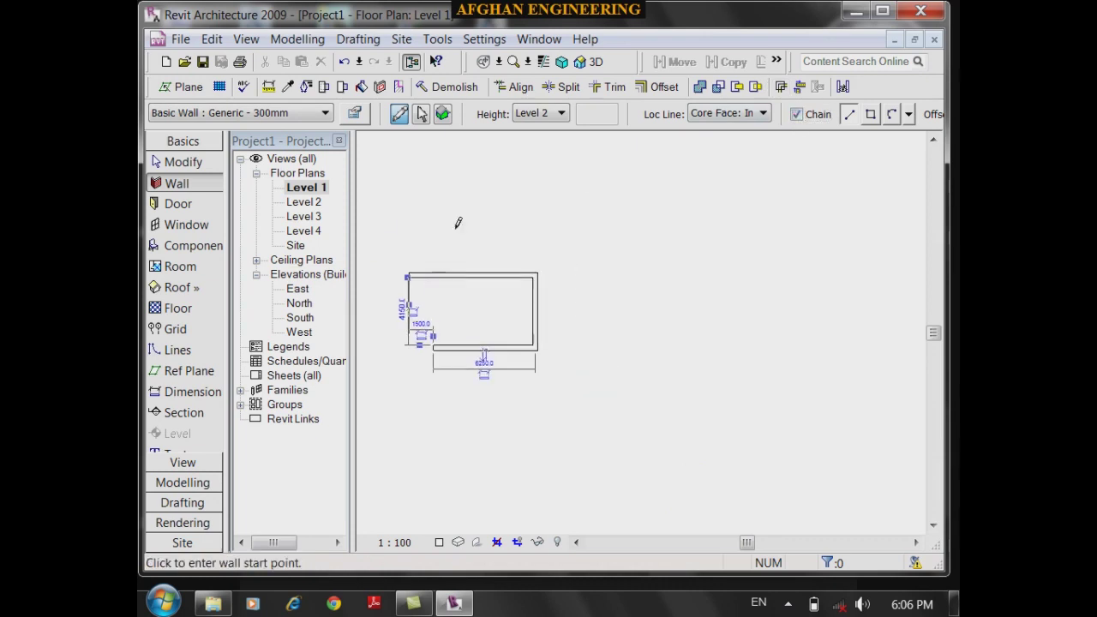
click(464, 204)
click(702, 202)
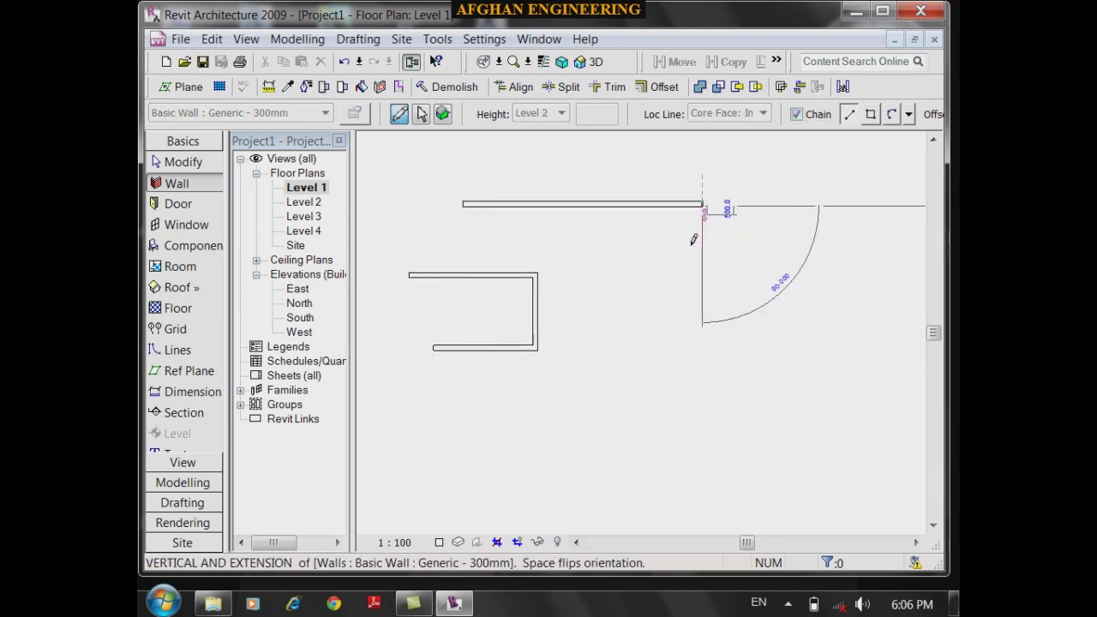
click(705, 397)
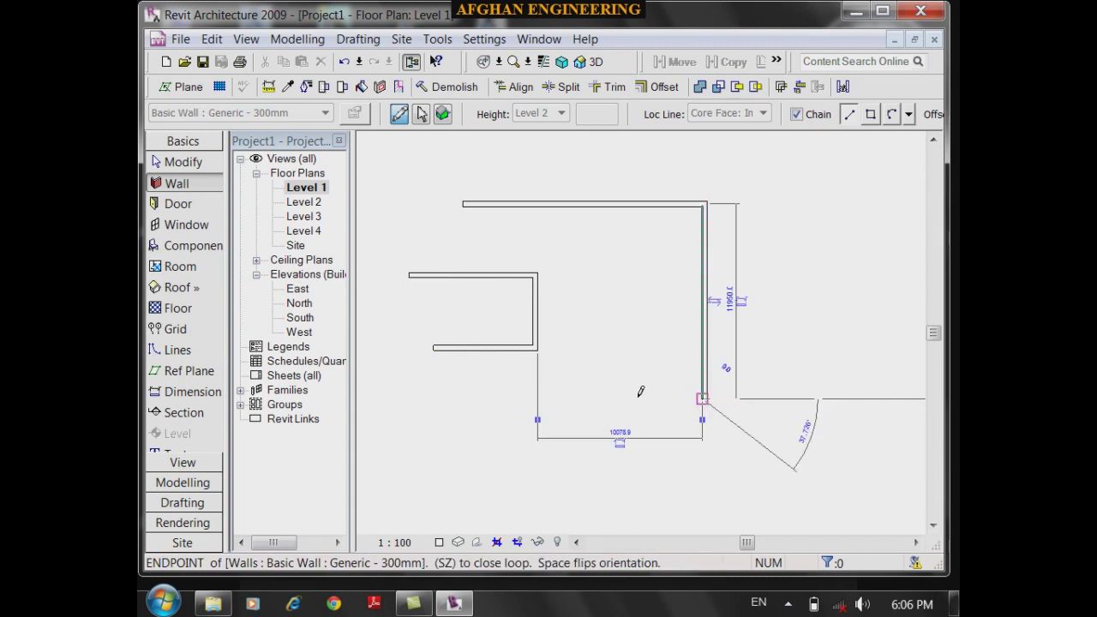
click(441, 397)
click(460, 226)
click(622, 271)
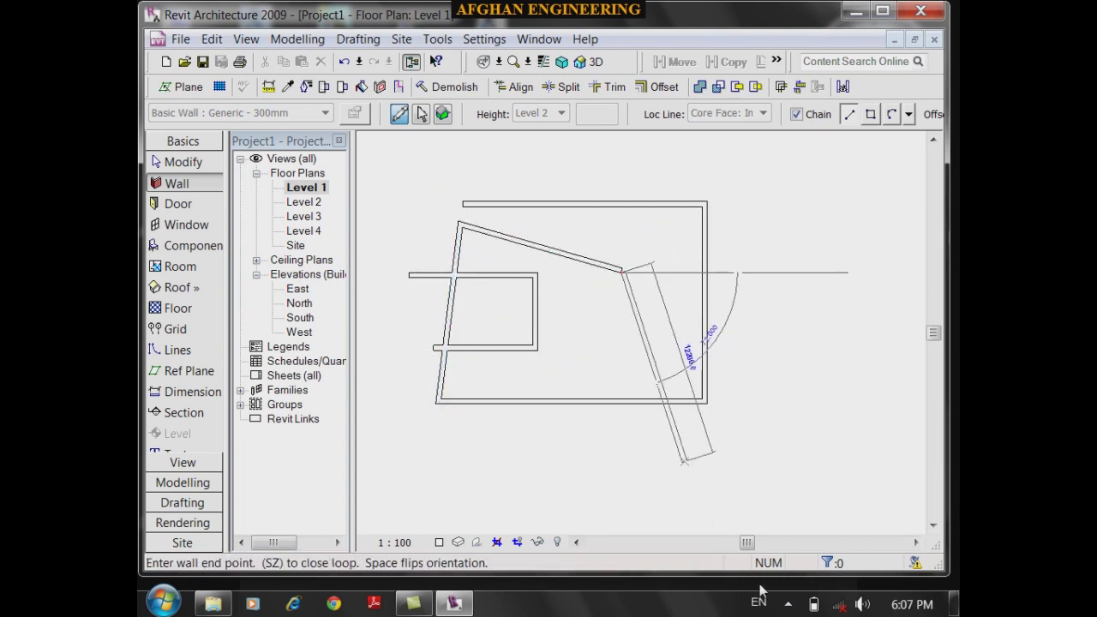
key(Escape)
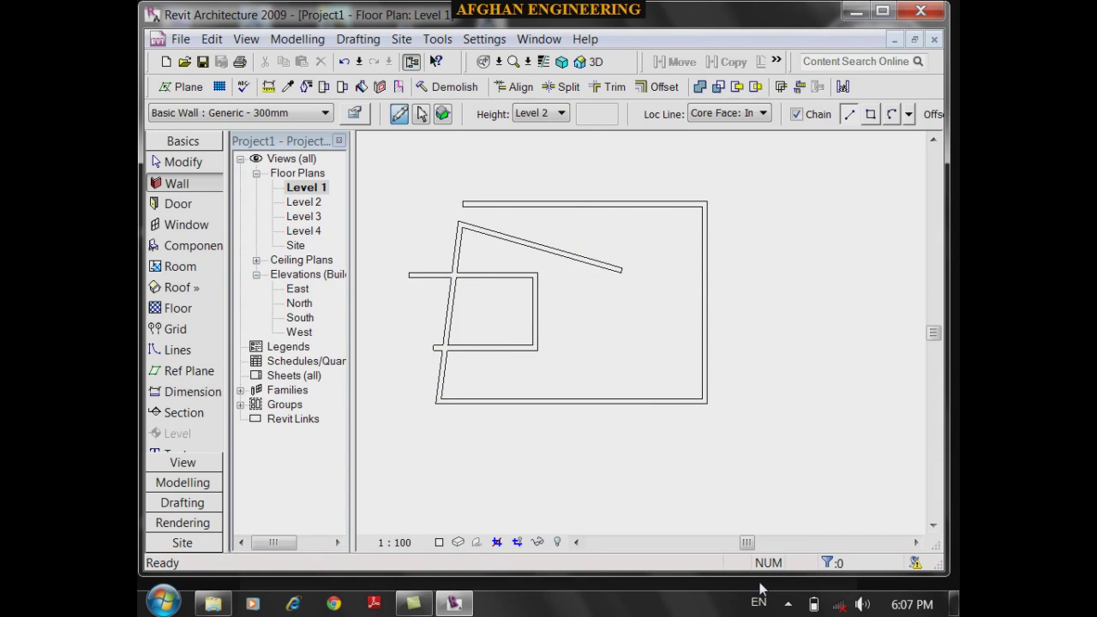
- With Chain enabled, draw a horizontal wall about 12900 mm long beside the existing walls and a separate, slightly slanted wall below it
middle_drag(728, 292, 649, 273)
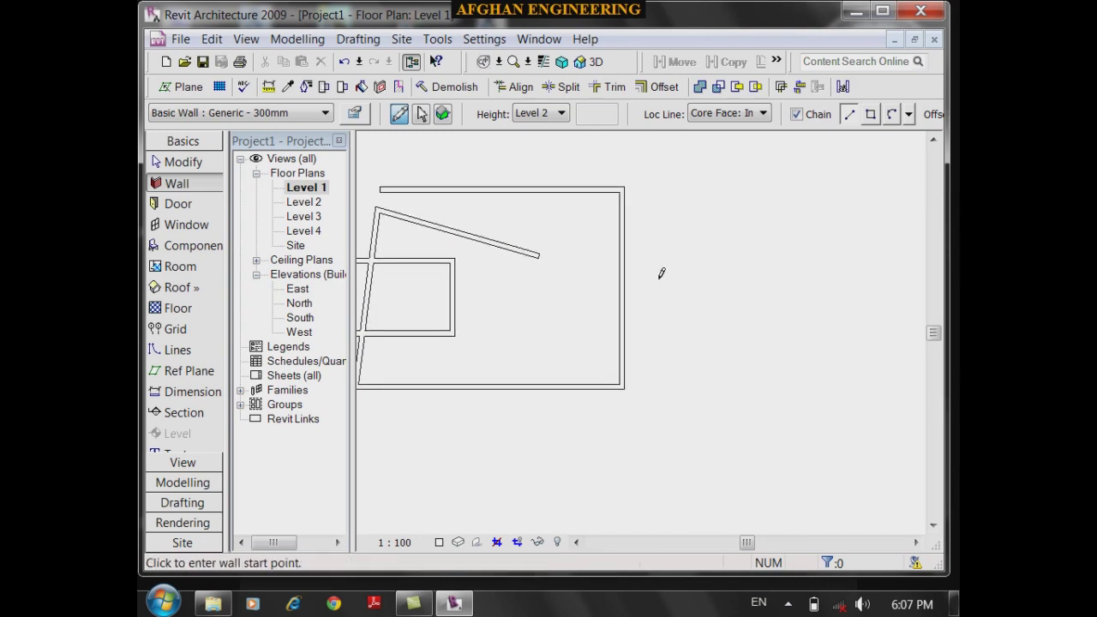
scroll(632, 178, down, 2)
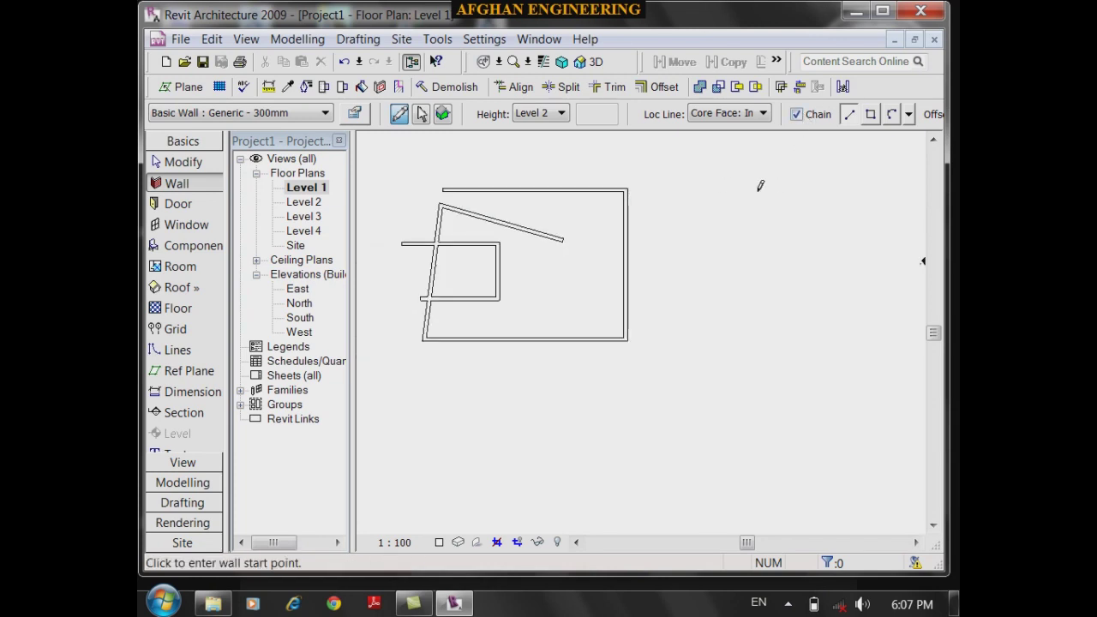
click(665, 255)
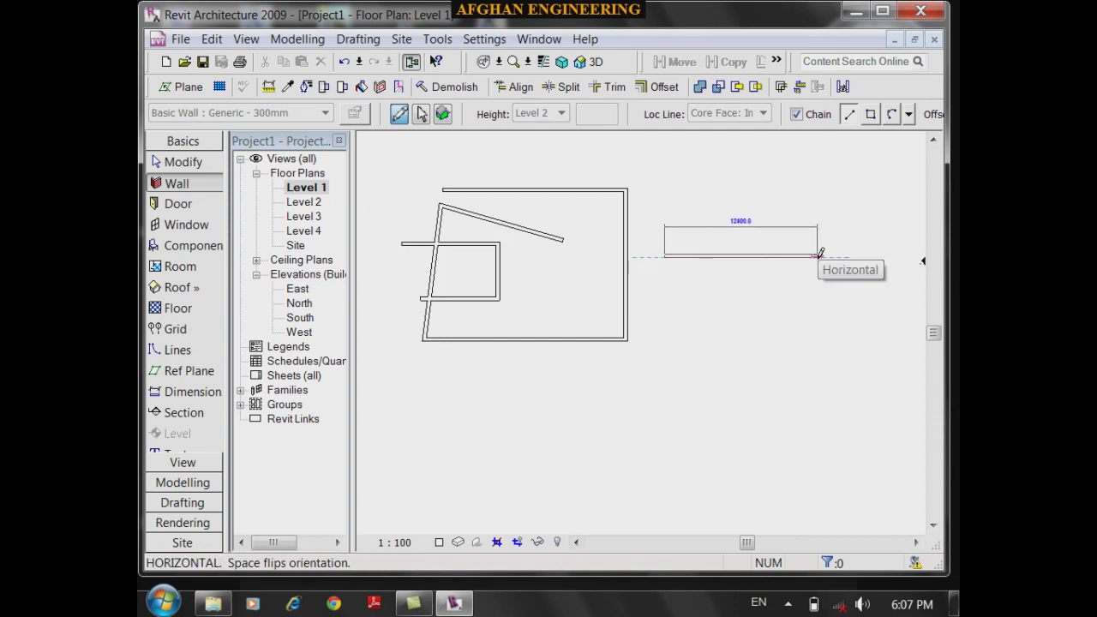
click(819, 254)
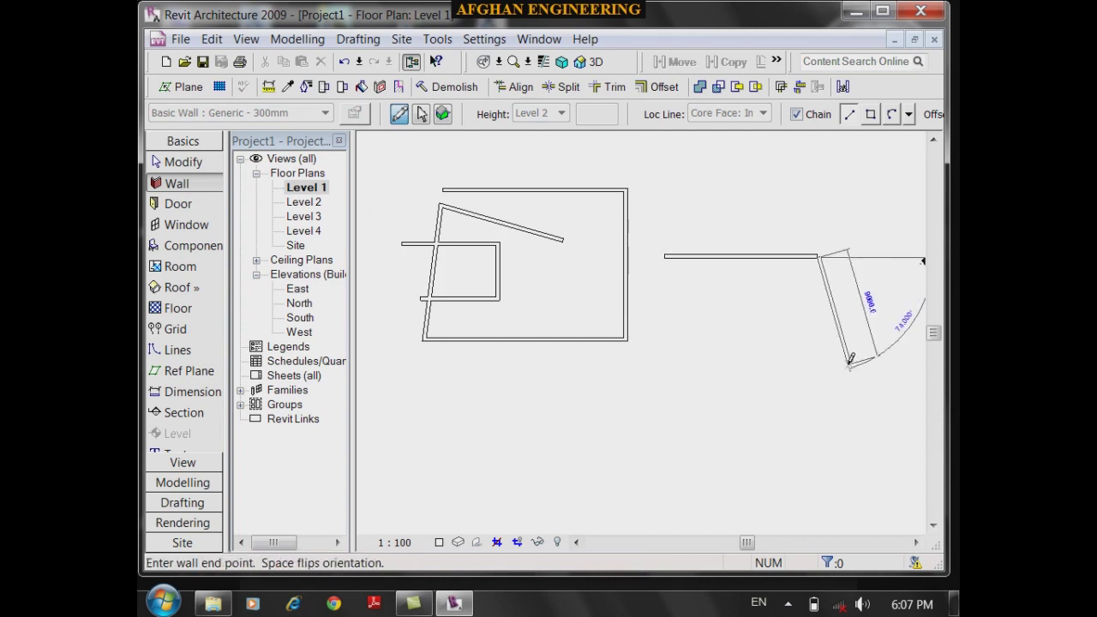
key(Escape)
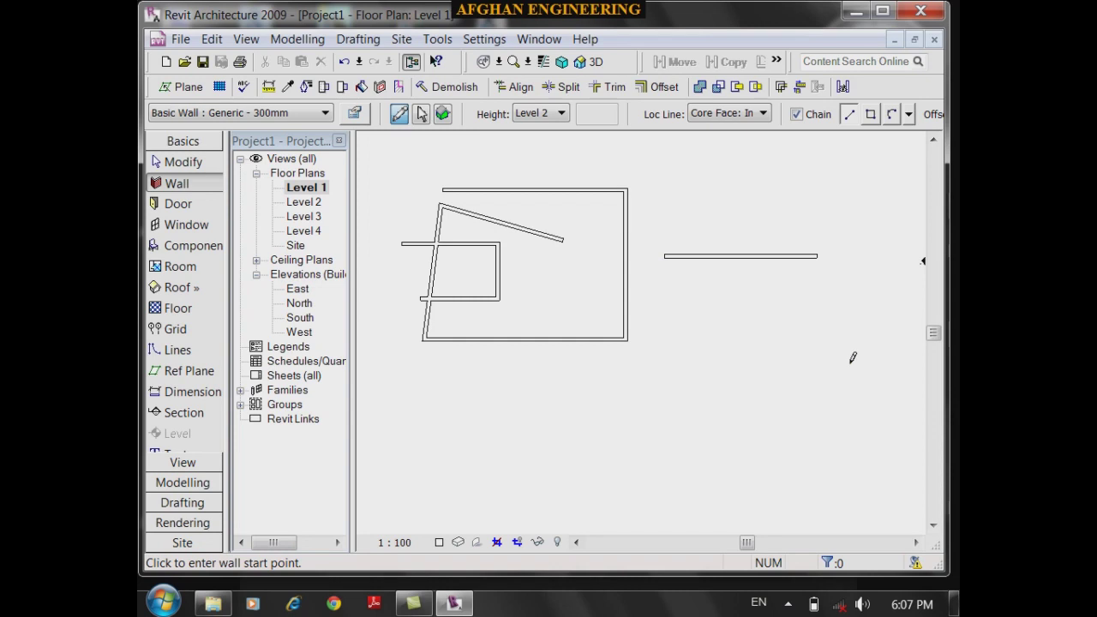
click(817, 372)
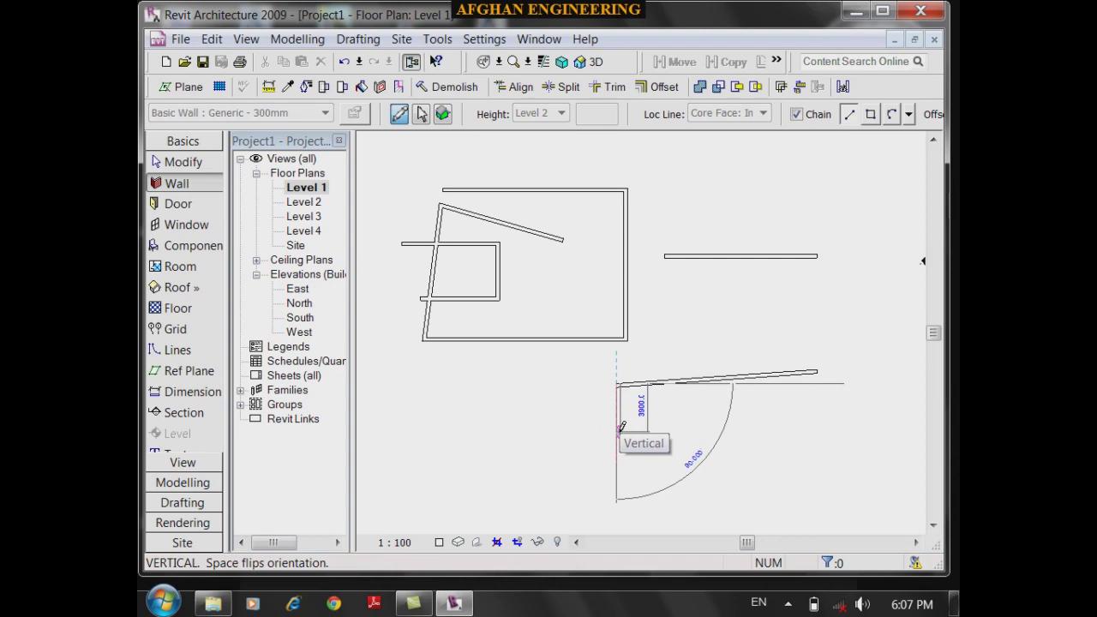
key(Escape)
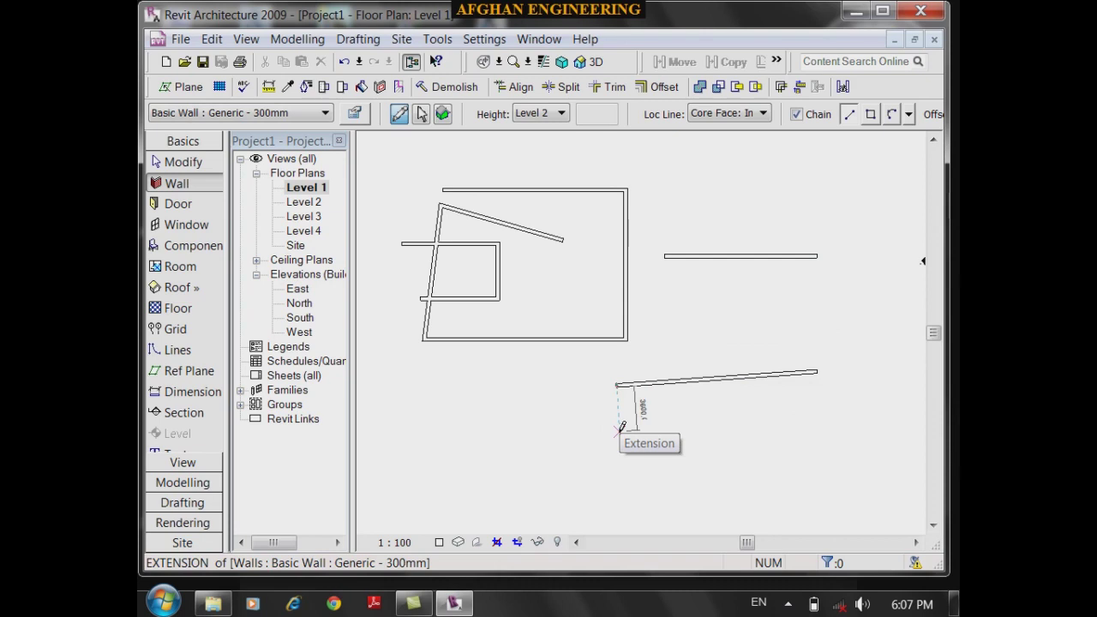
key(Escape)
click(154, 163)
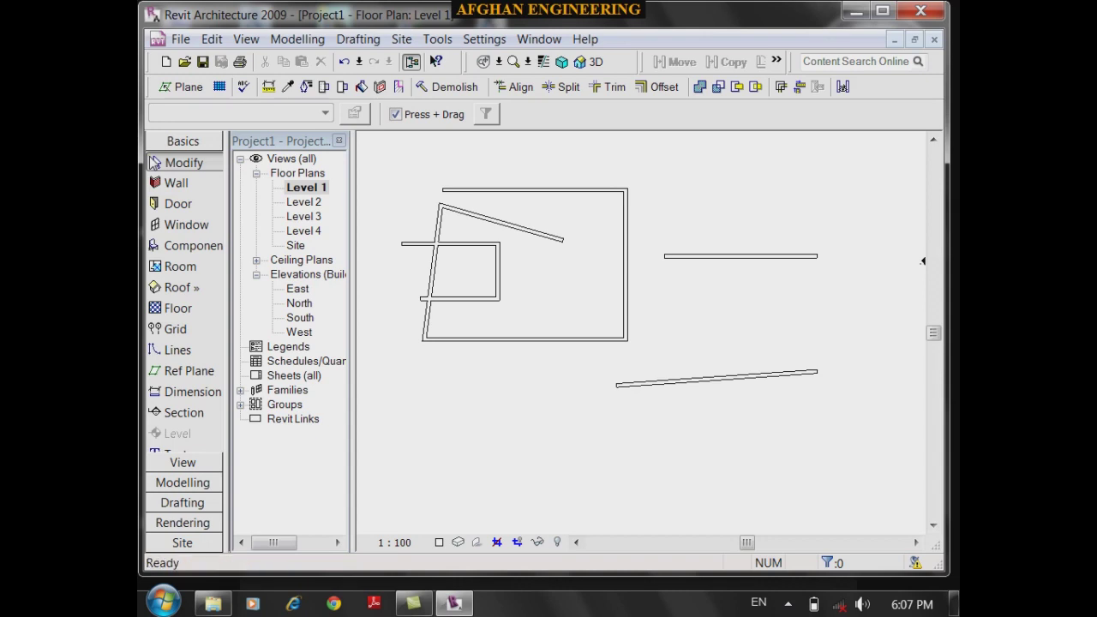
- Undo all the practice walls to leave the Level 1 plan empty
key(ctrl+z)
key(ctrl+z)
key(ctrl+z)
key(ctrl+z)
key(ctrl+z)
key(ctrl+z)
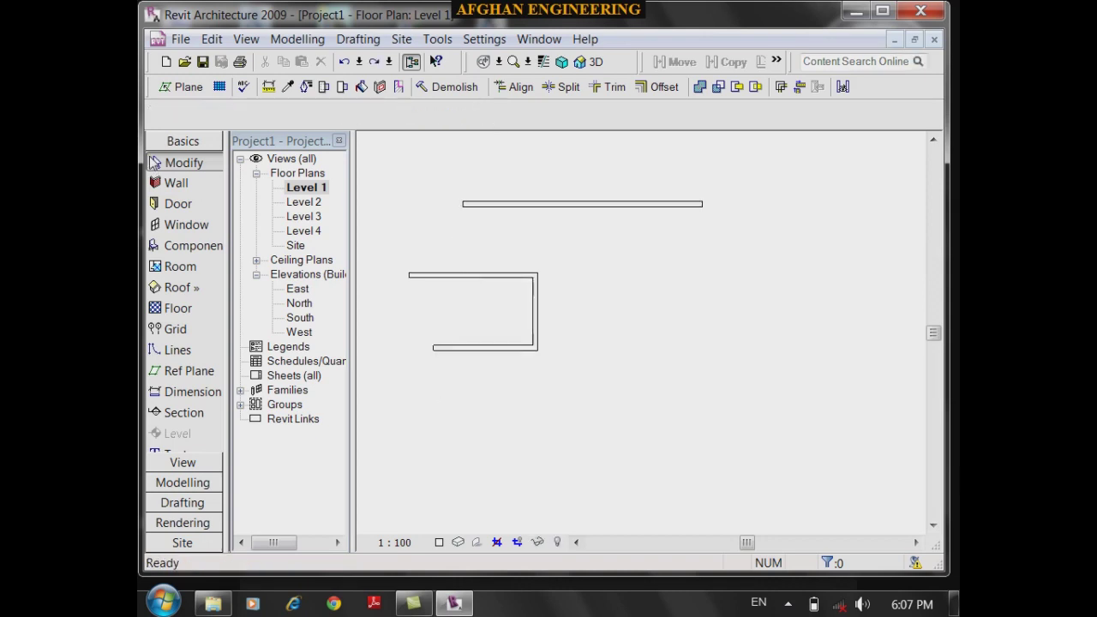
key(ctrl+z)
key(ctrl+z)
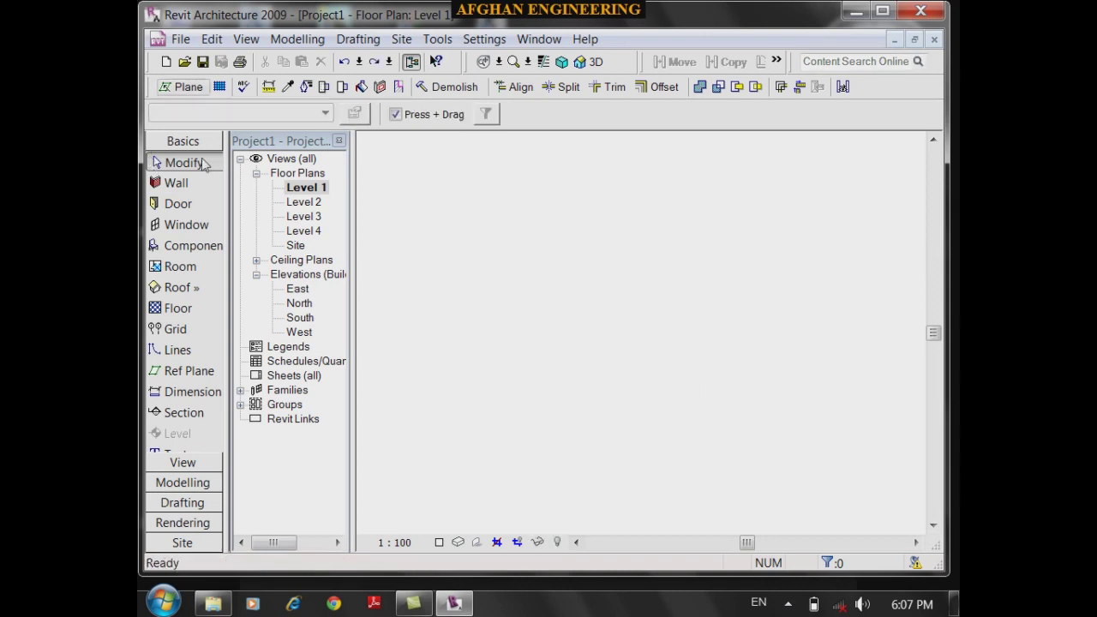
- Draw two connected straight walls on the Level 1 plan, one nearly horizontal and one running down from its right end
click(190, 183)
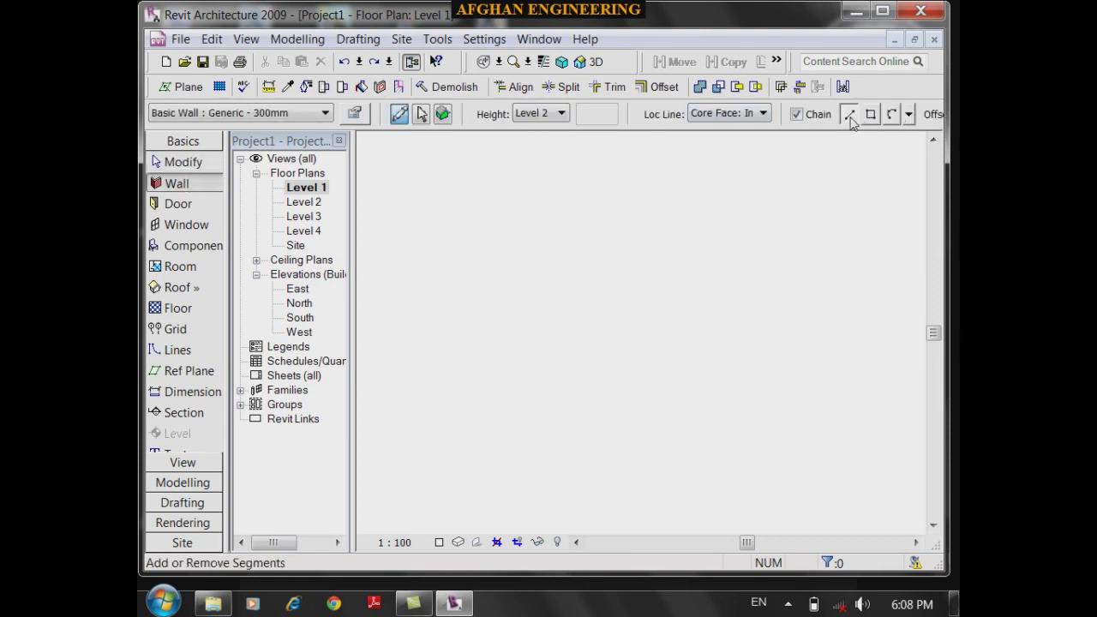
click(481, 330)
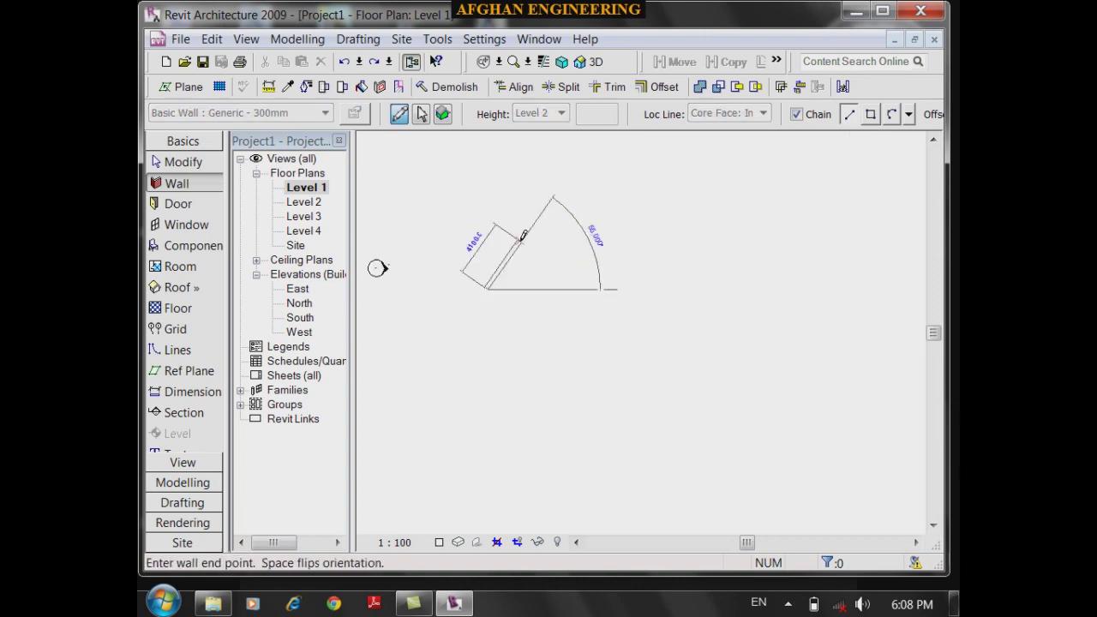
click(762, 264)
click(746, 470)
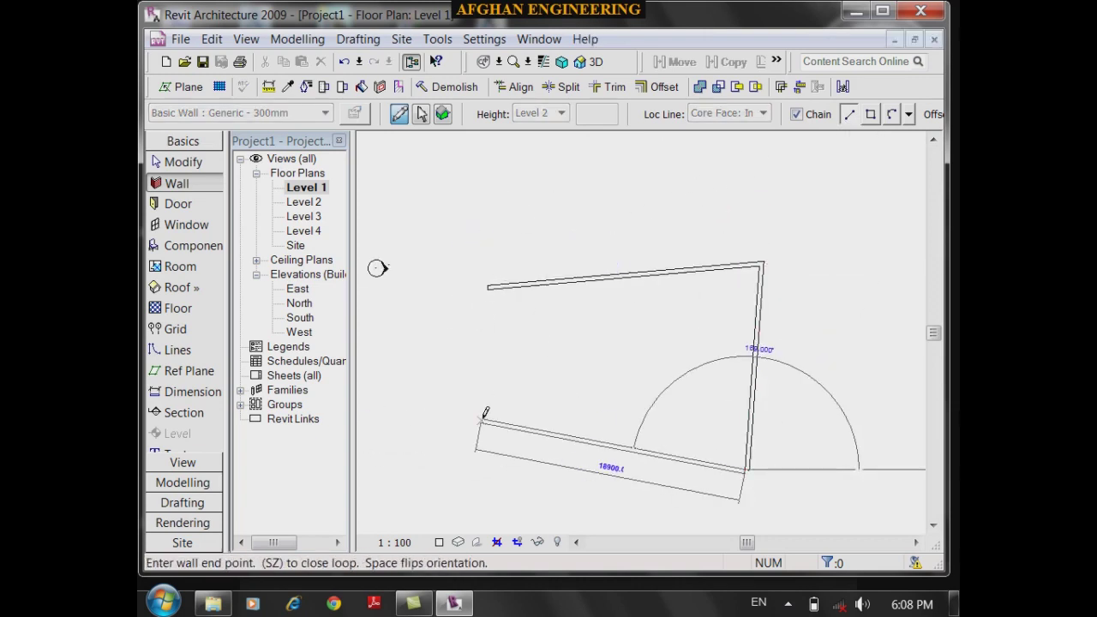
- Draw a rectangular wall enclosure about 10200 mm wide and 16100 mm high across the nearly horizontal wall
click(871, 115)
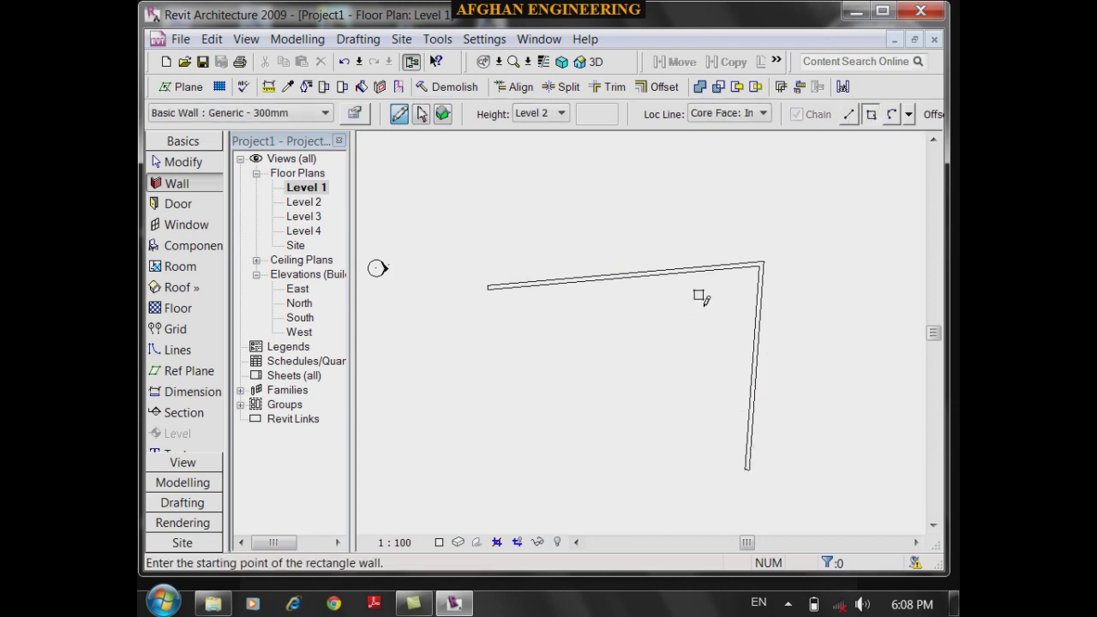
click(531, 205)
click(681, 439)
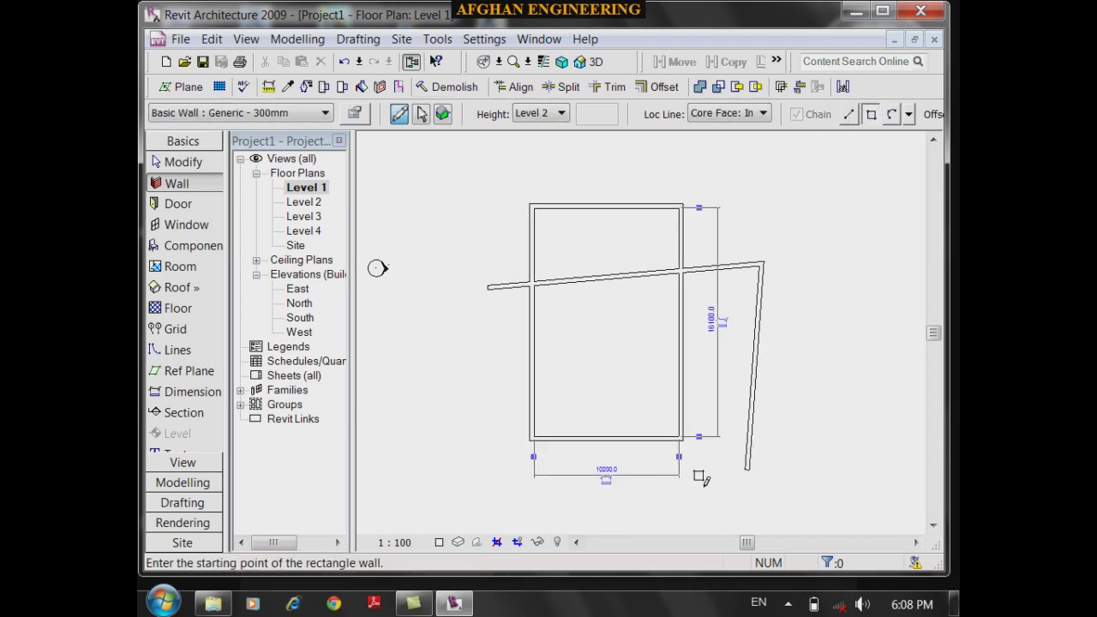
- Draw a large three-point arc wall above and to the right of the rectangular walls, ending the chain after one arc
click(892, 118)
scroll(530, 369, down, 4)
click(699, 304)
click(789, 208)
click(666, 181)
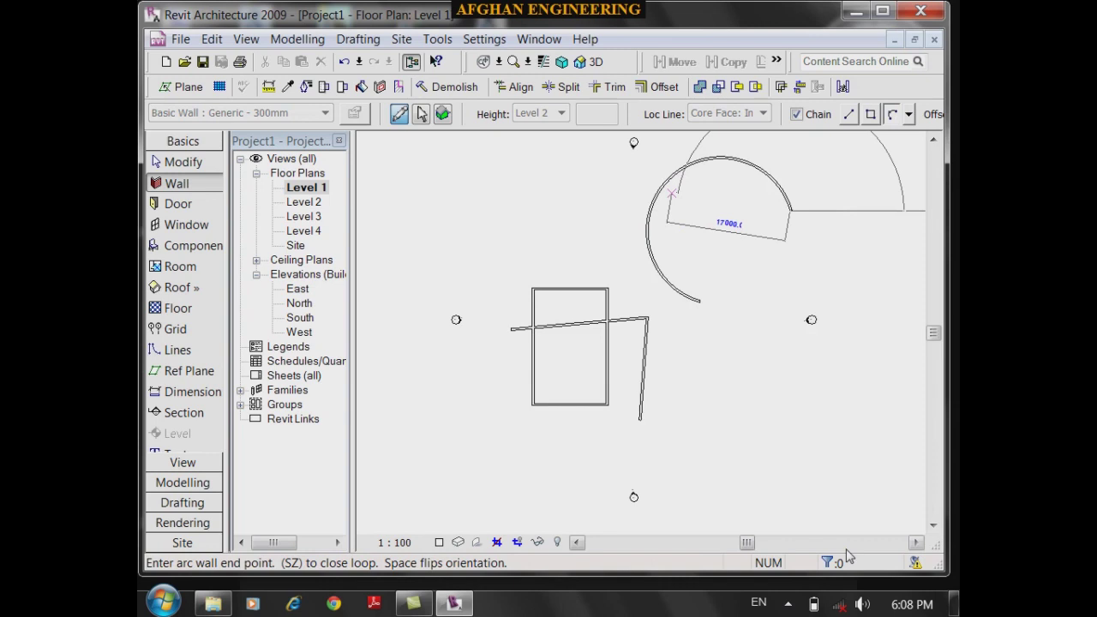
key(Escape)
- Draw two overlapping circular walls below the arc wall using the circle shape option
click(909, 114)
click(848, 73)
click(731, 344)
click(734, 333)
click(740, 435)
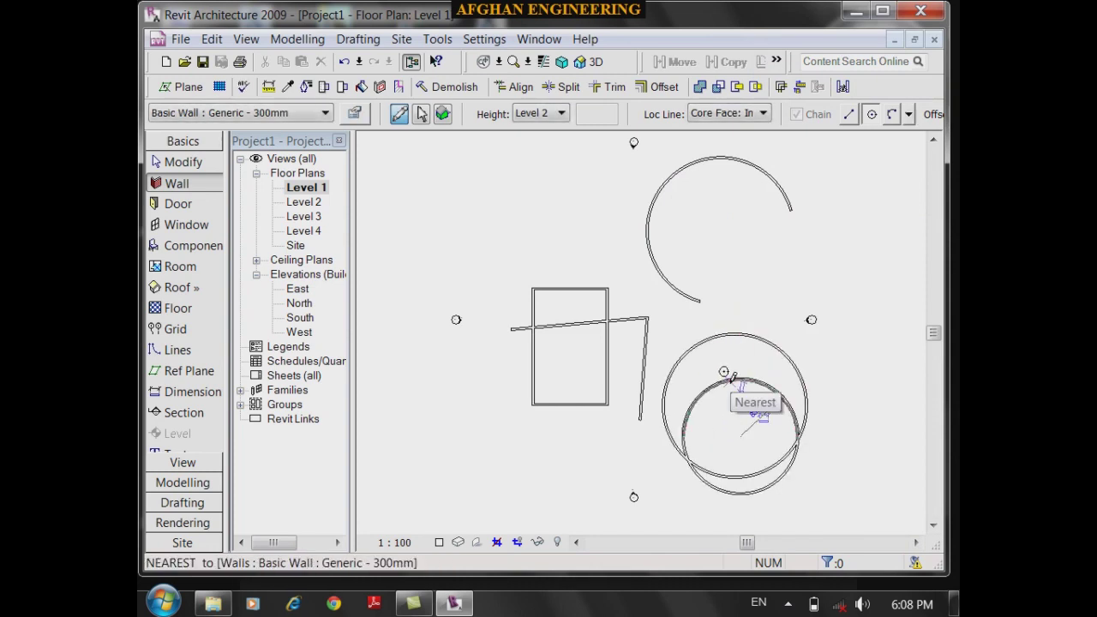
click(731, 376)
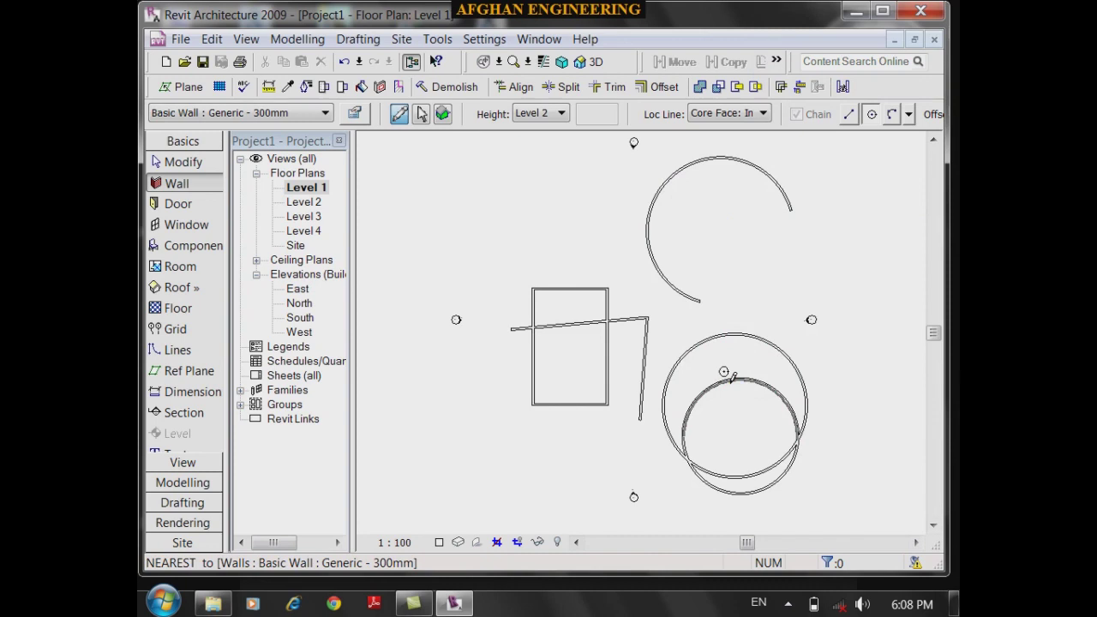
- Undo the circular, arc, rectangular and straight practice walls
key(ctrl+z)
key(ctrl+z)
key(ctrl+z)
key(ctrl+z)
key(ctrl+z)
key(ctrl+z)
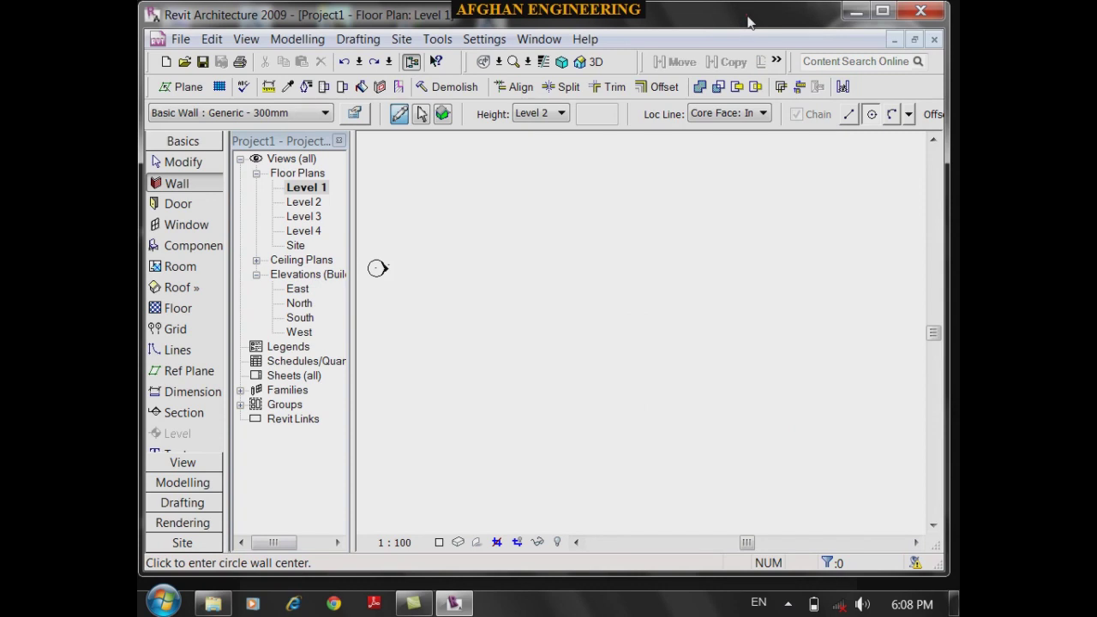
mouse_move(798, 29)
mouse_down()
mouse_move(778, 30)
mouse_move(789, 32)
mouse_up()
click(847, 20)
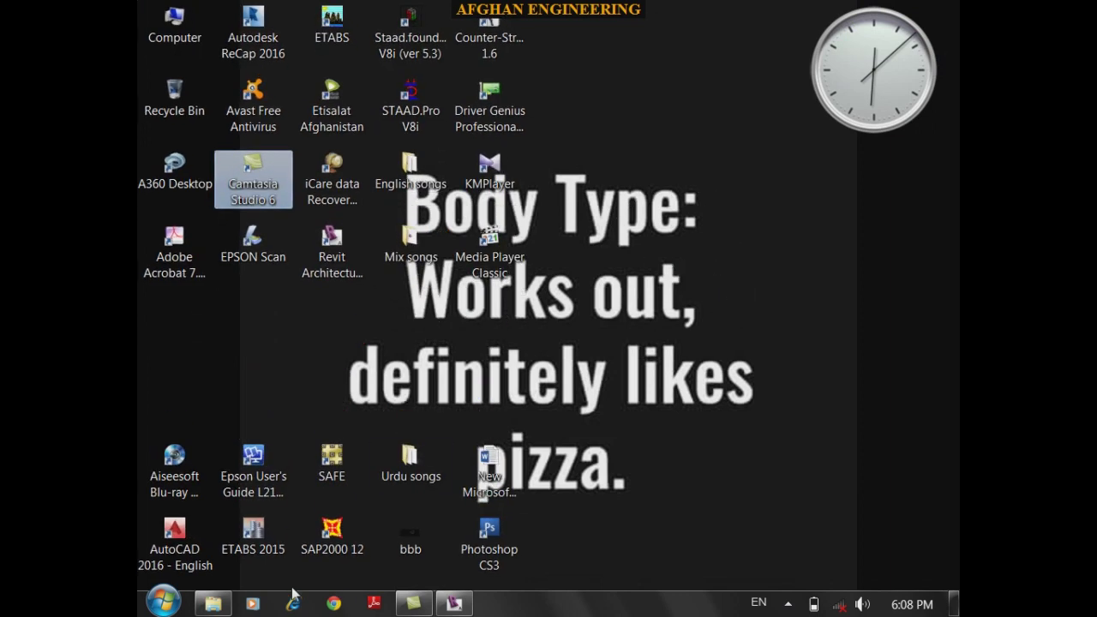
click(456, 603)
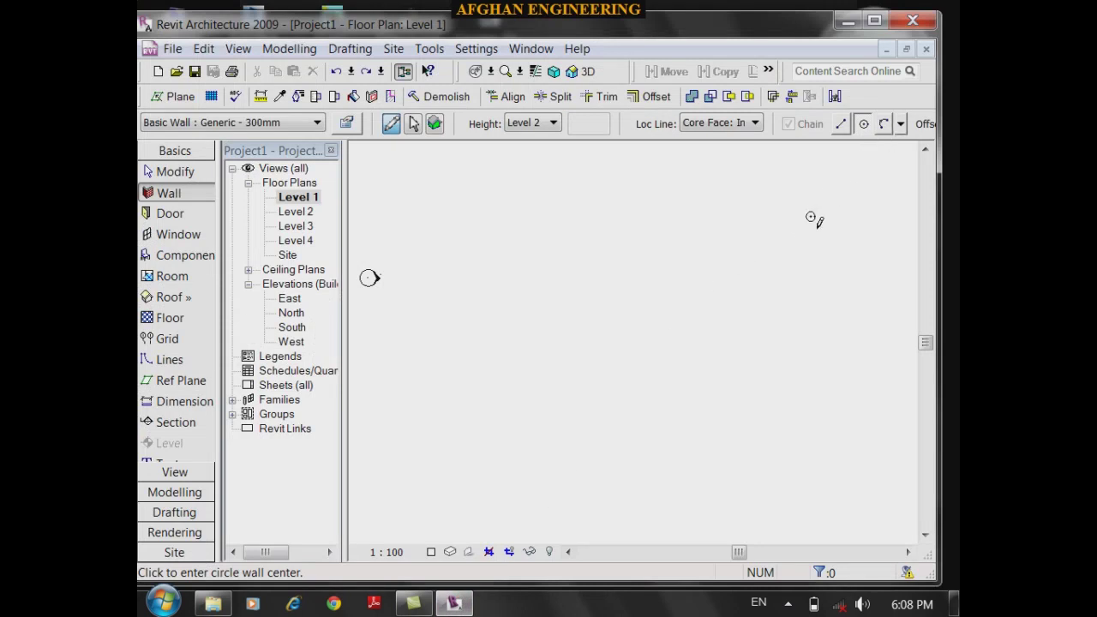
- Restart the Wall command and maximize the program window to make room for the Offset option
key(Escape)
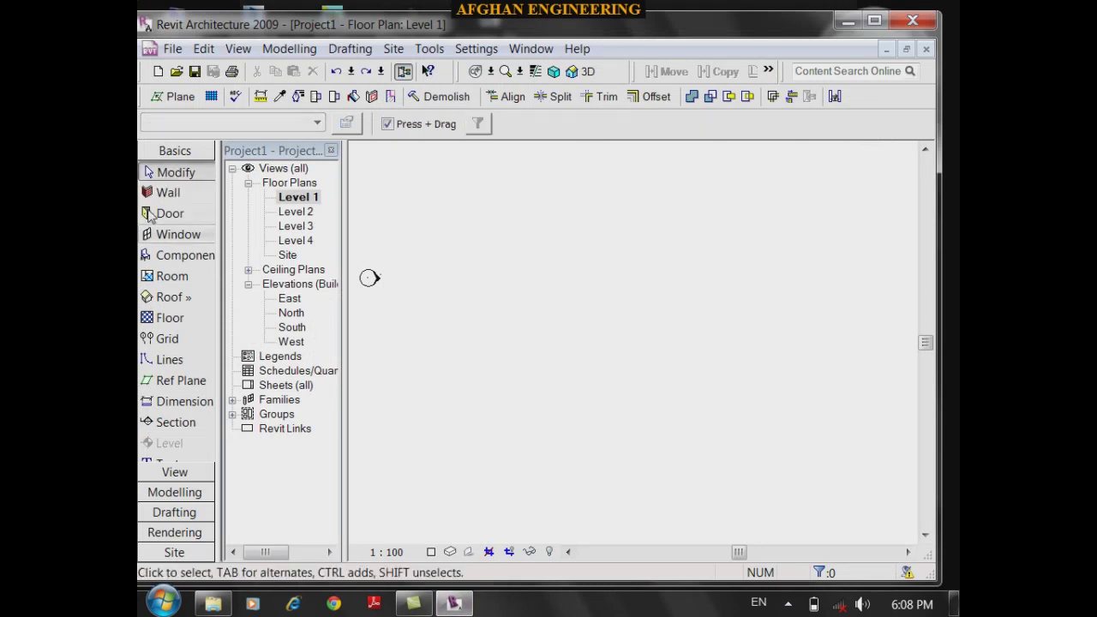
click(165, 193)
drag(937, 160, 955, 168)
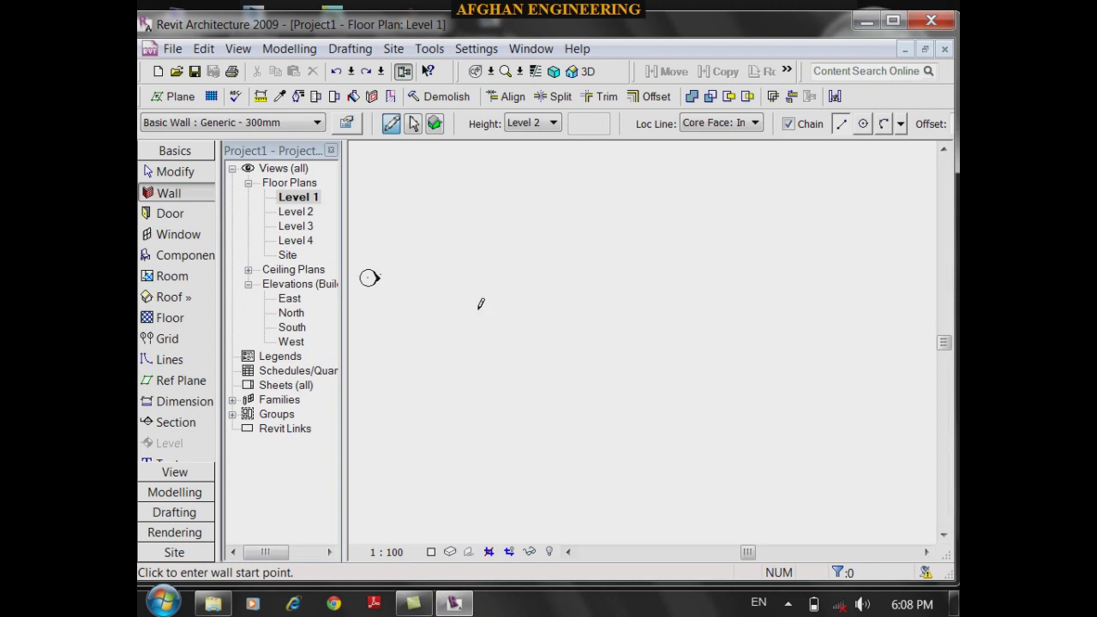
drag(527, 33, 408, 27)
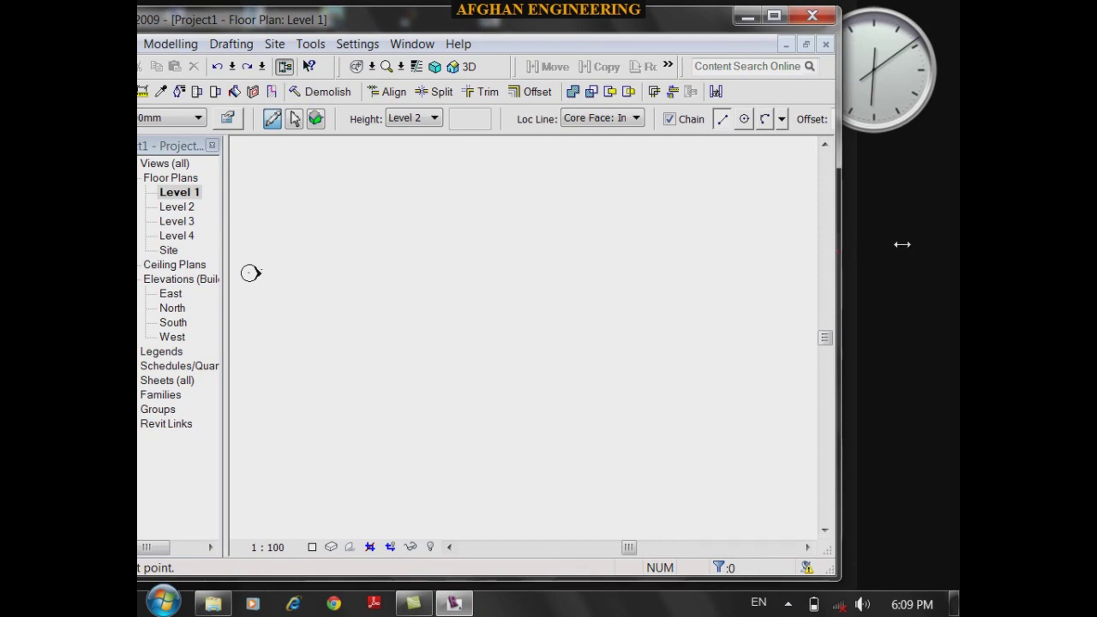
drag(632, 549, 790, 549)
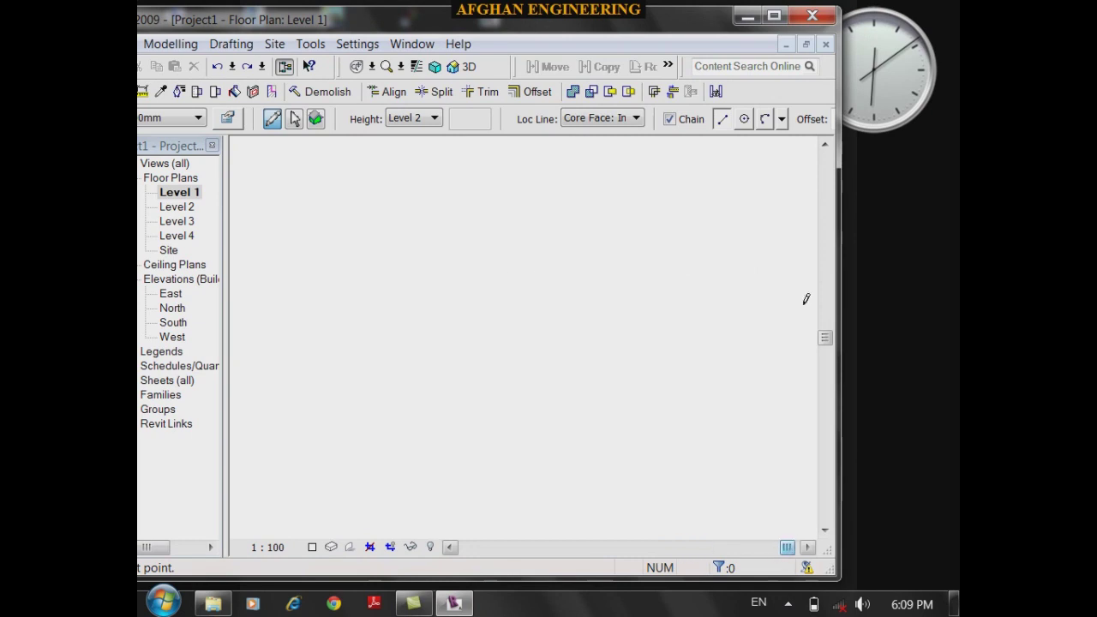
drag(836, 162, 873, 163)
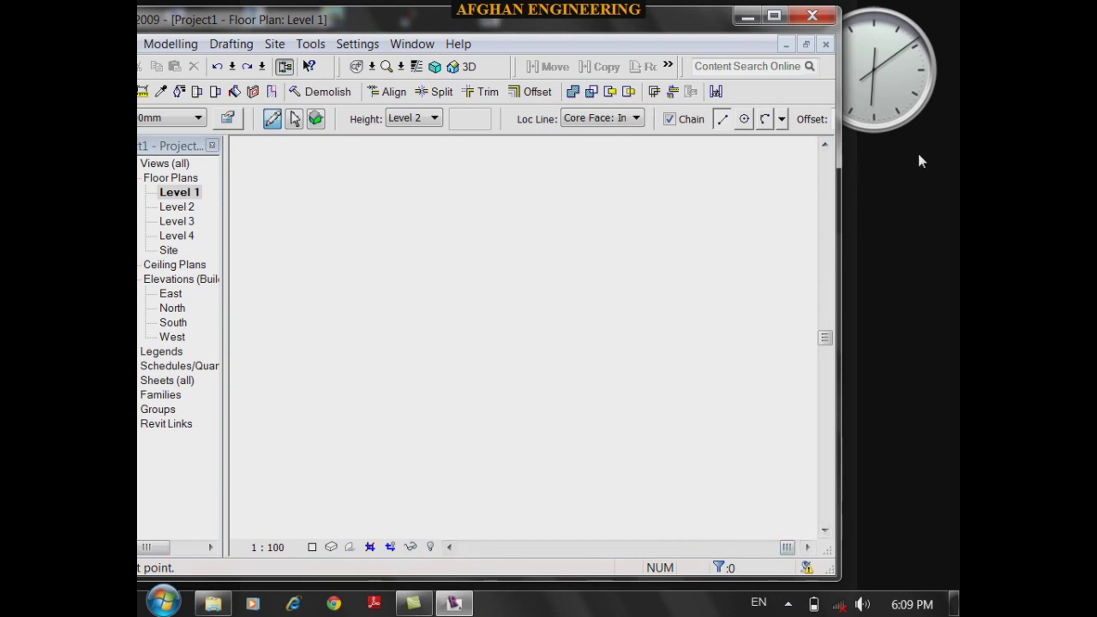
click(773, 16)
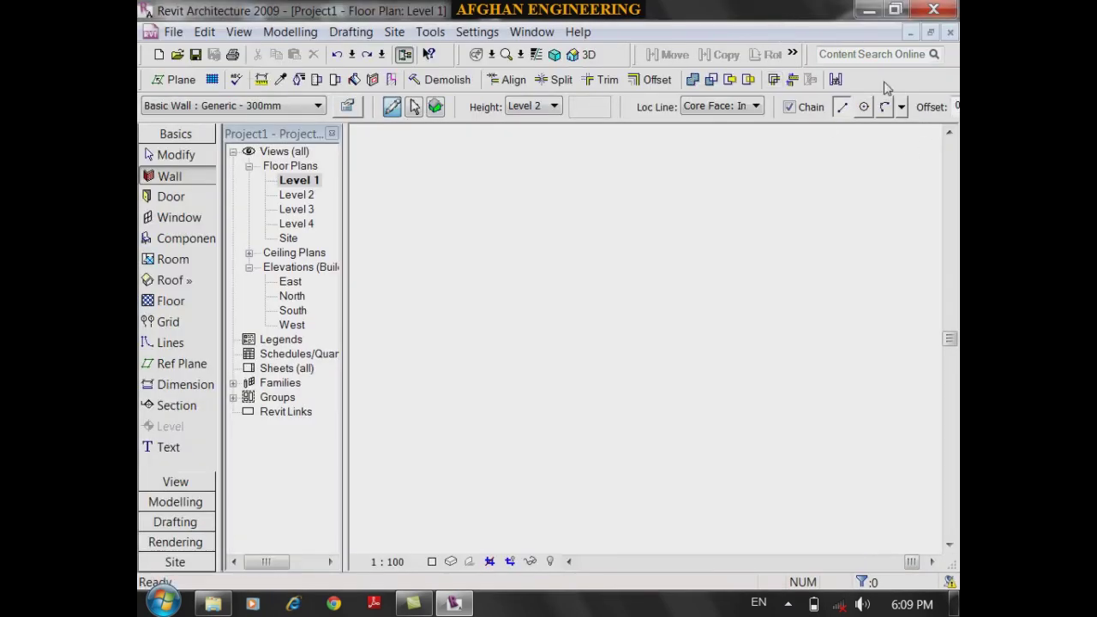
click(869, 12)
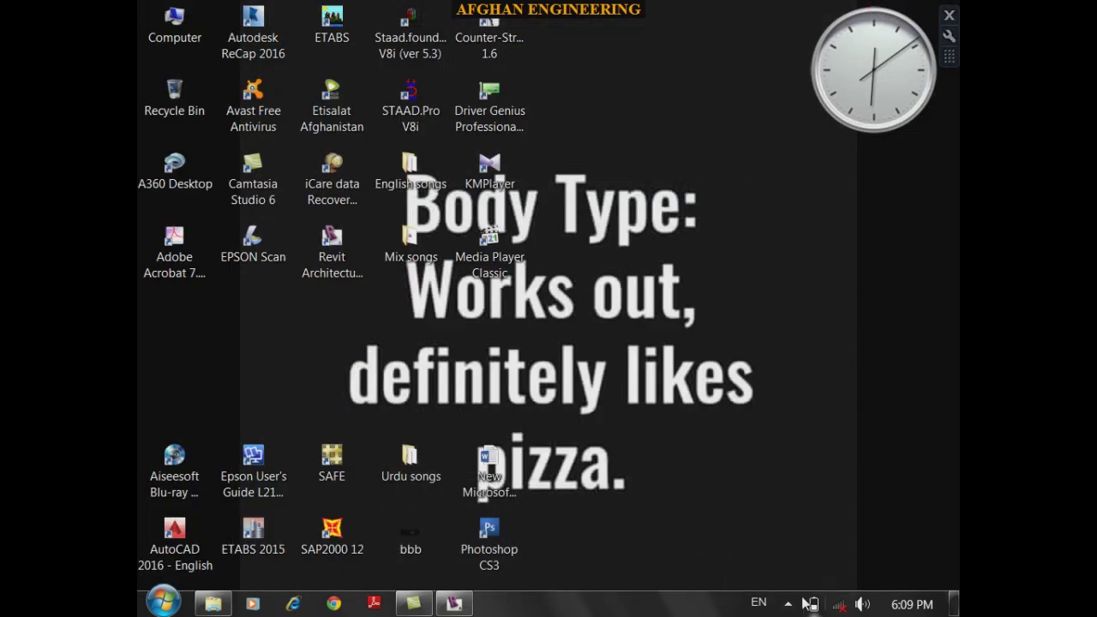
click(788, 604)
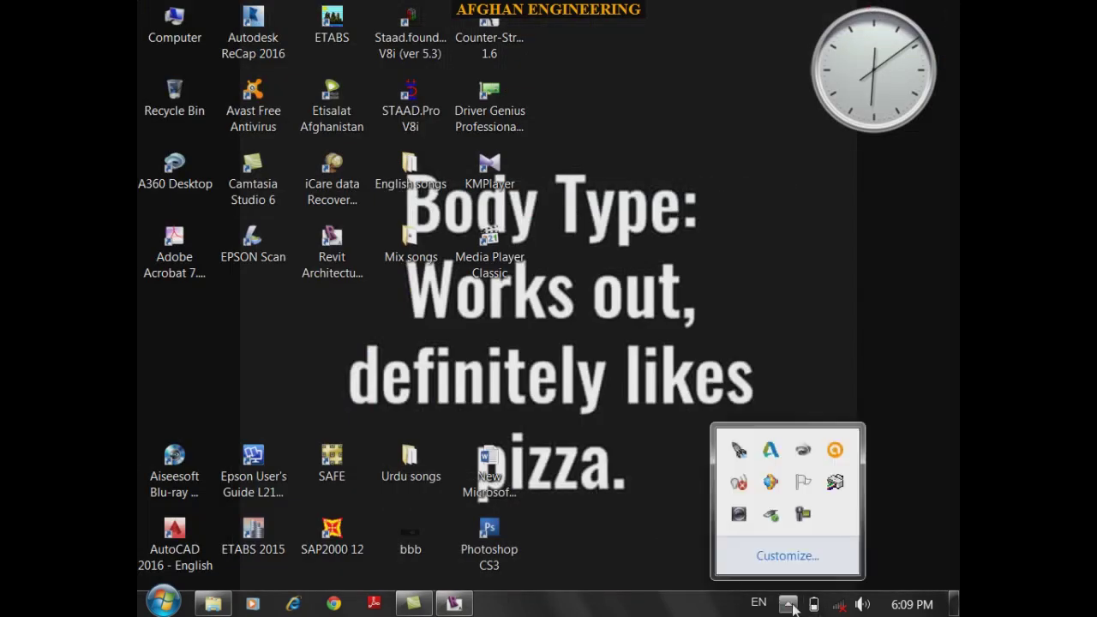
click(803, 514)
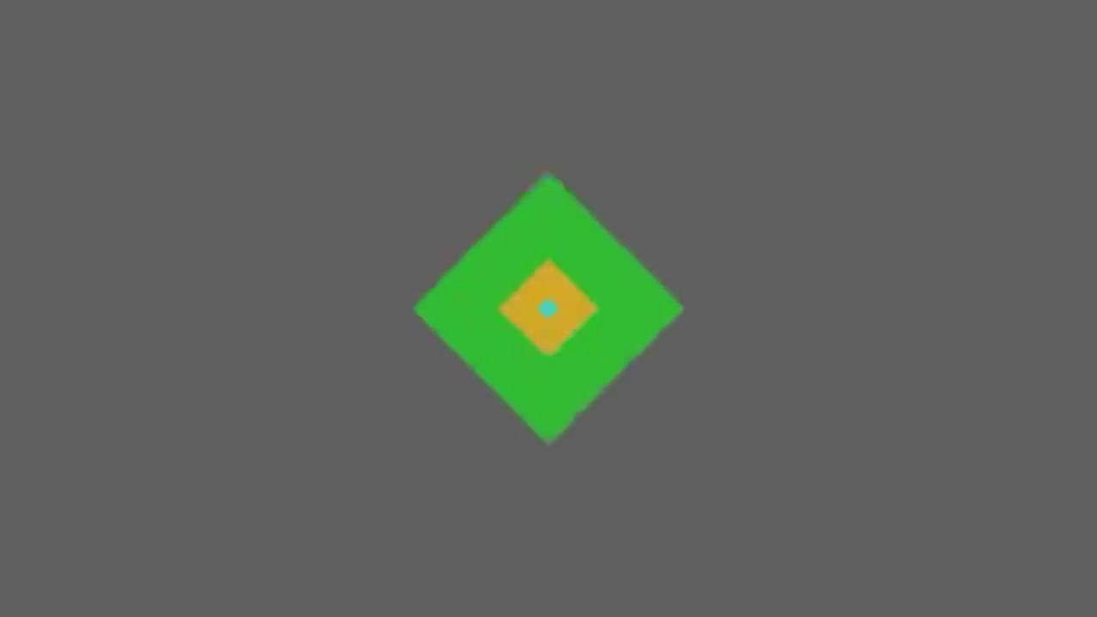